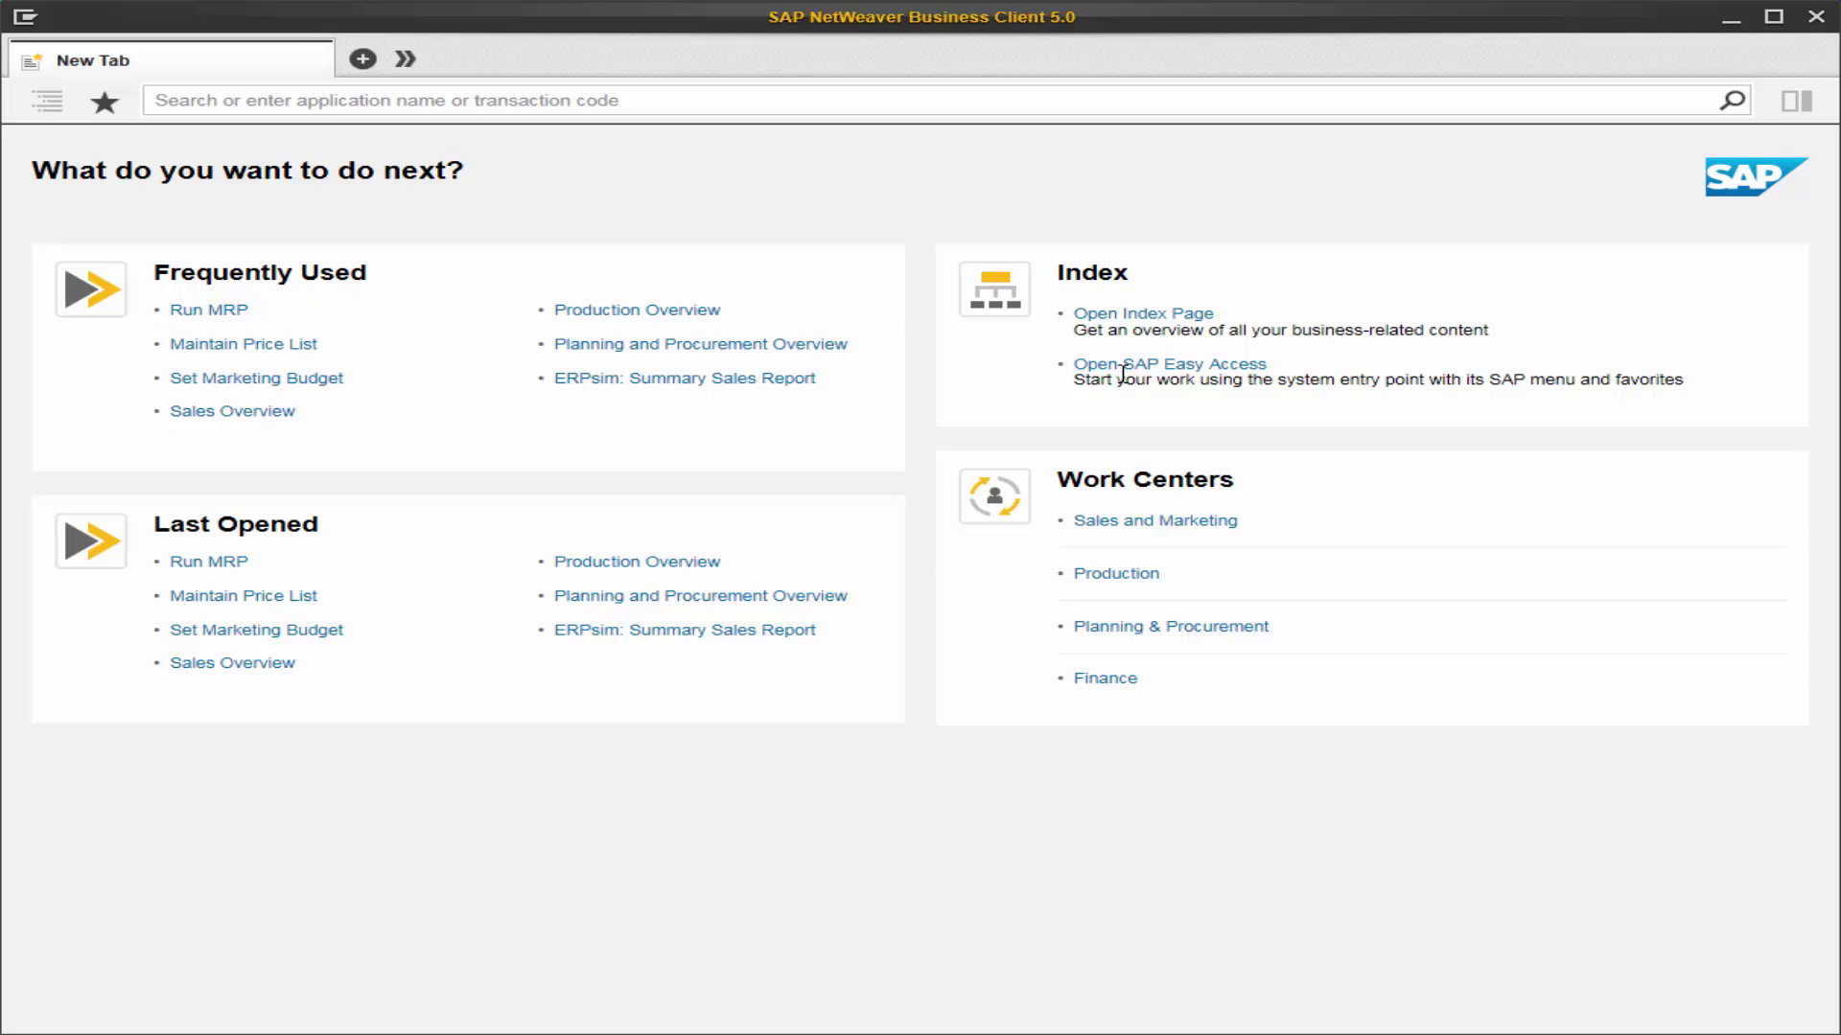
# Step: Open the ERPsim Sales Report from Sales and Marketing > Information, then Set Marketing Budget
pyautogui.click(1135, 316)
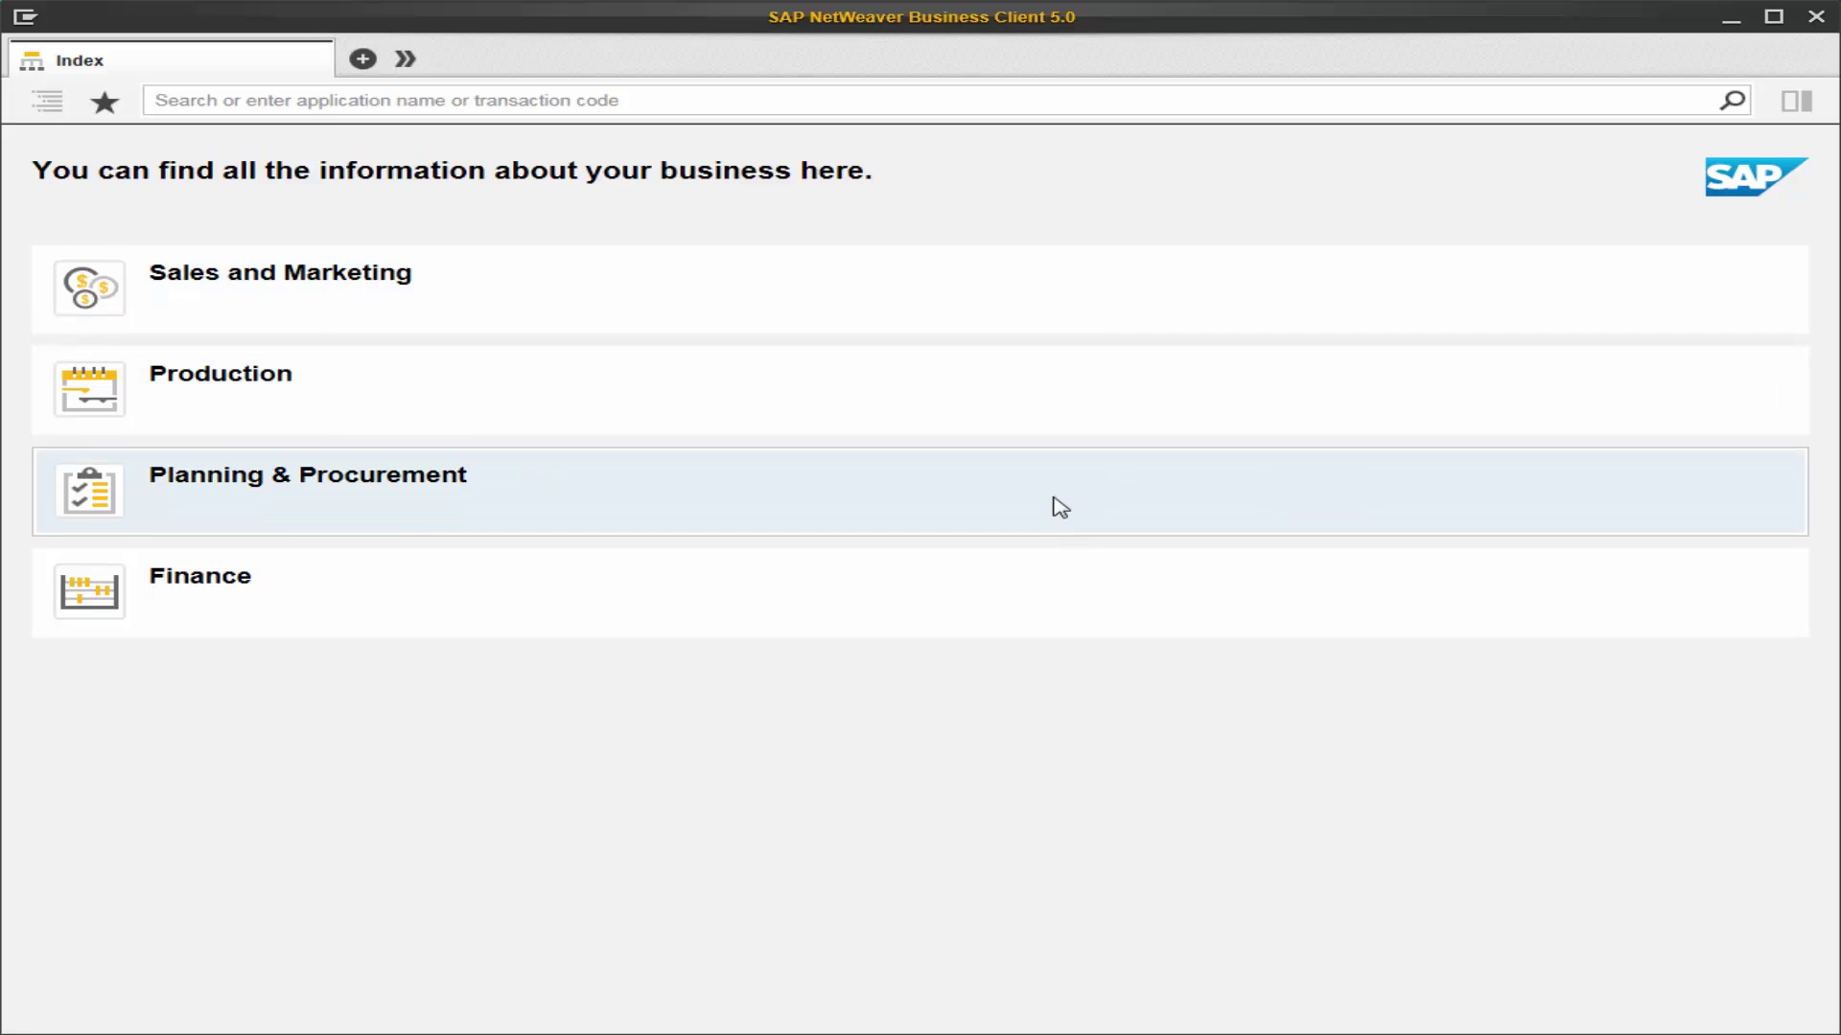
pyautogui.click(984, 326)
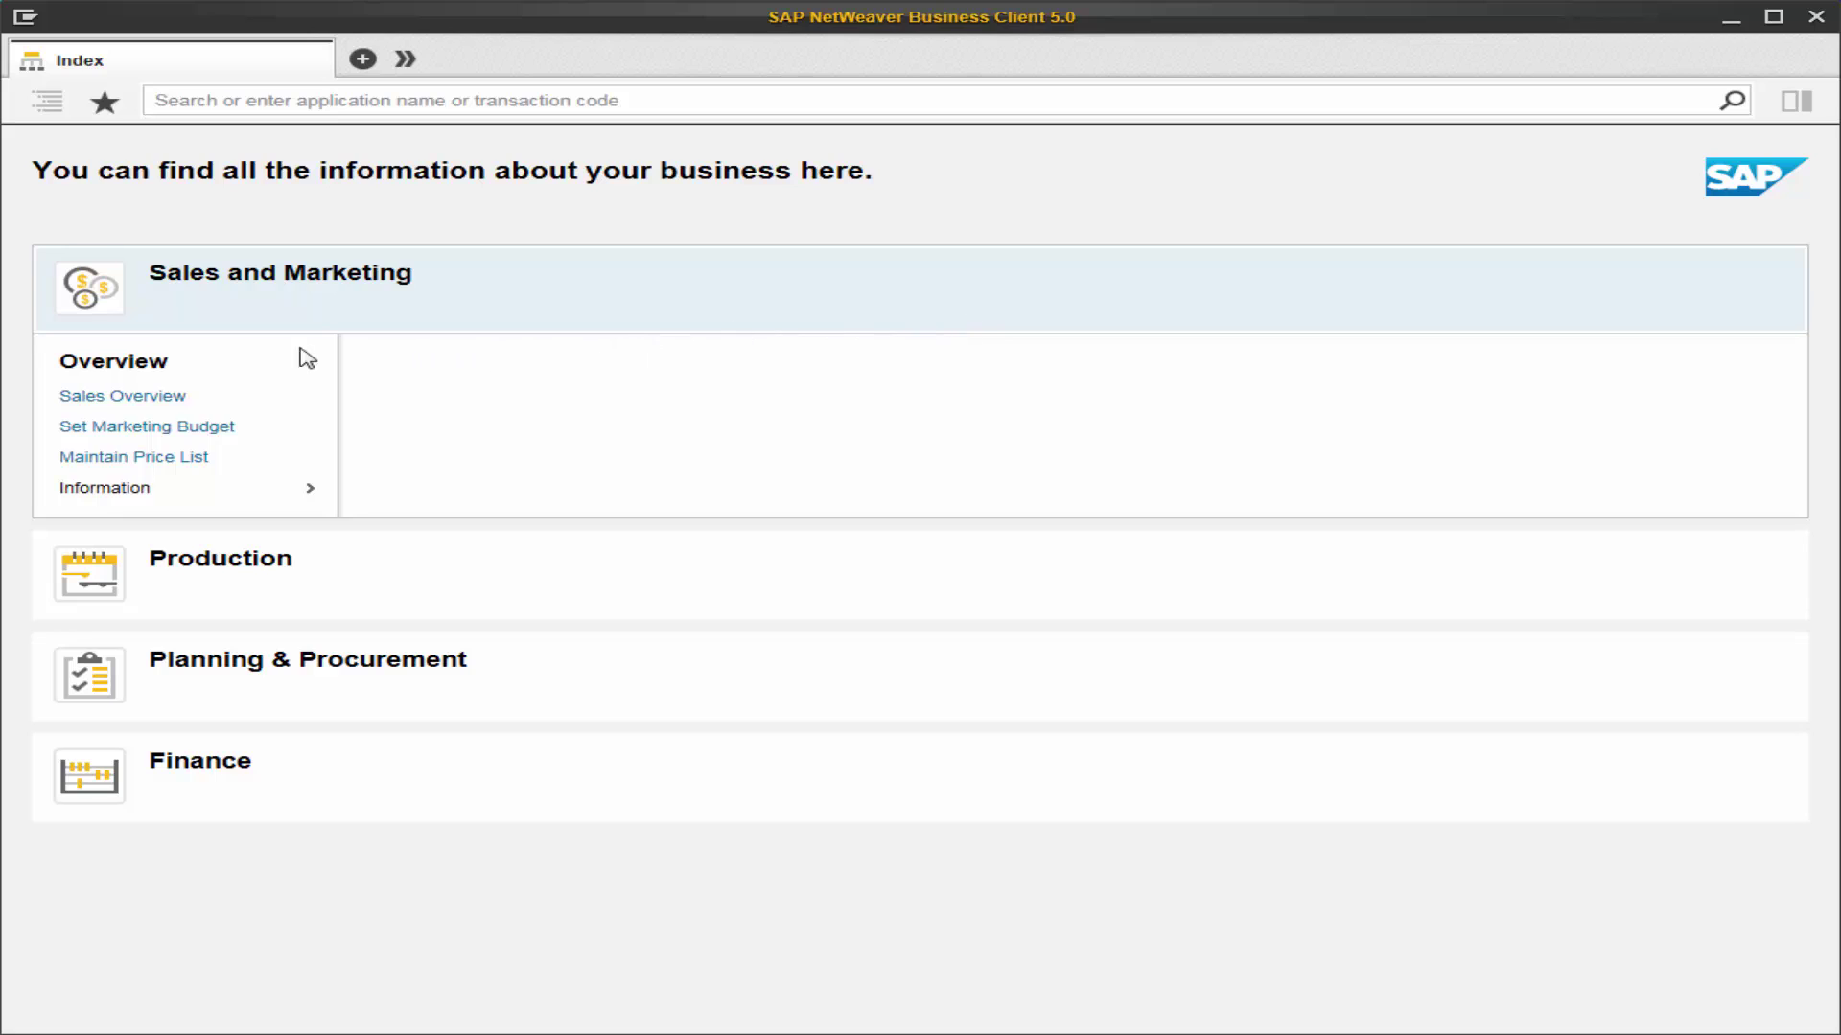
pyautogui.click(195, 495)
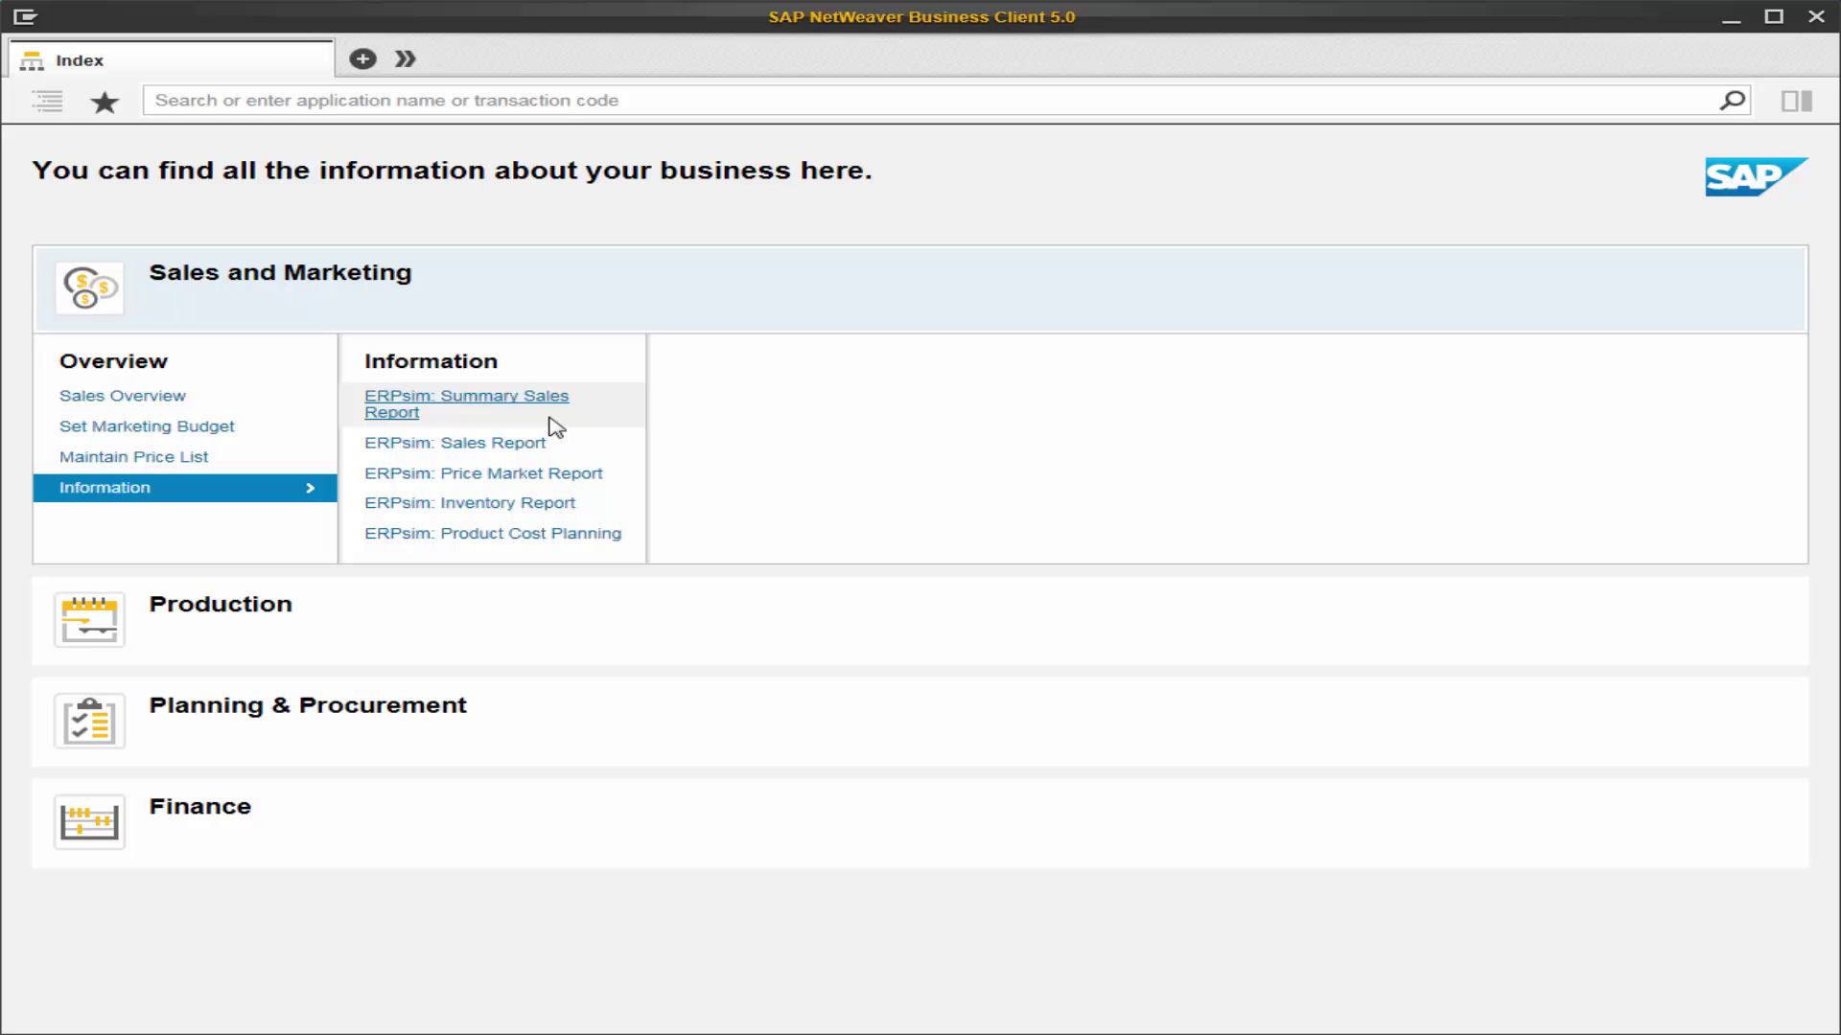
pyautogui.click(489, 445)
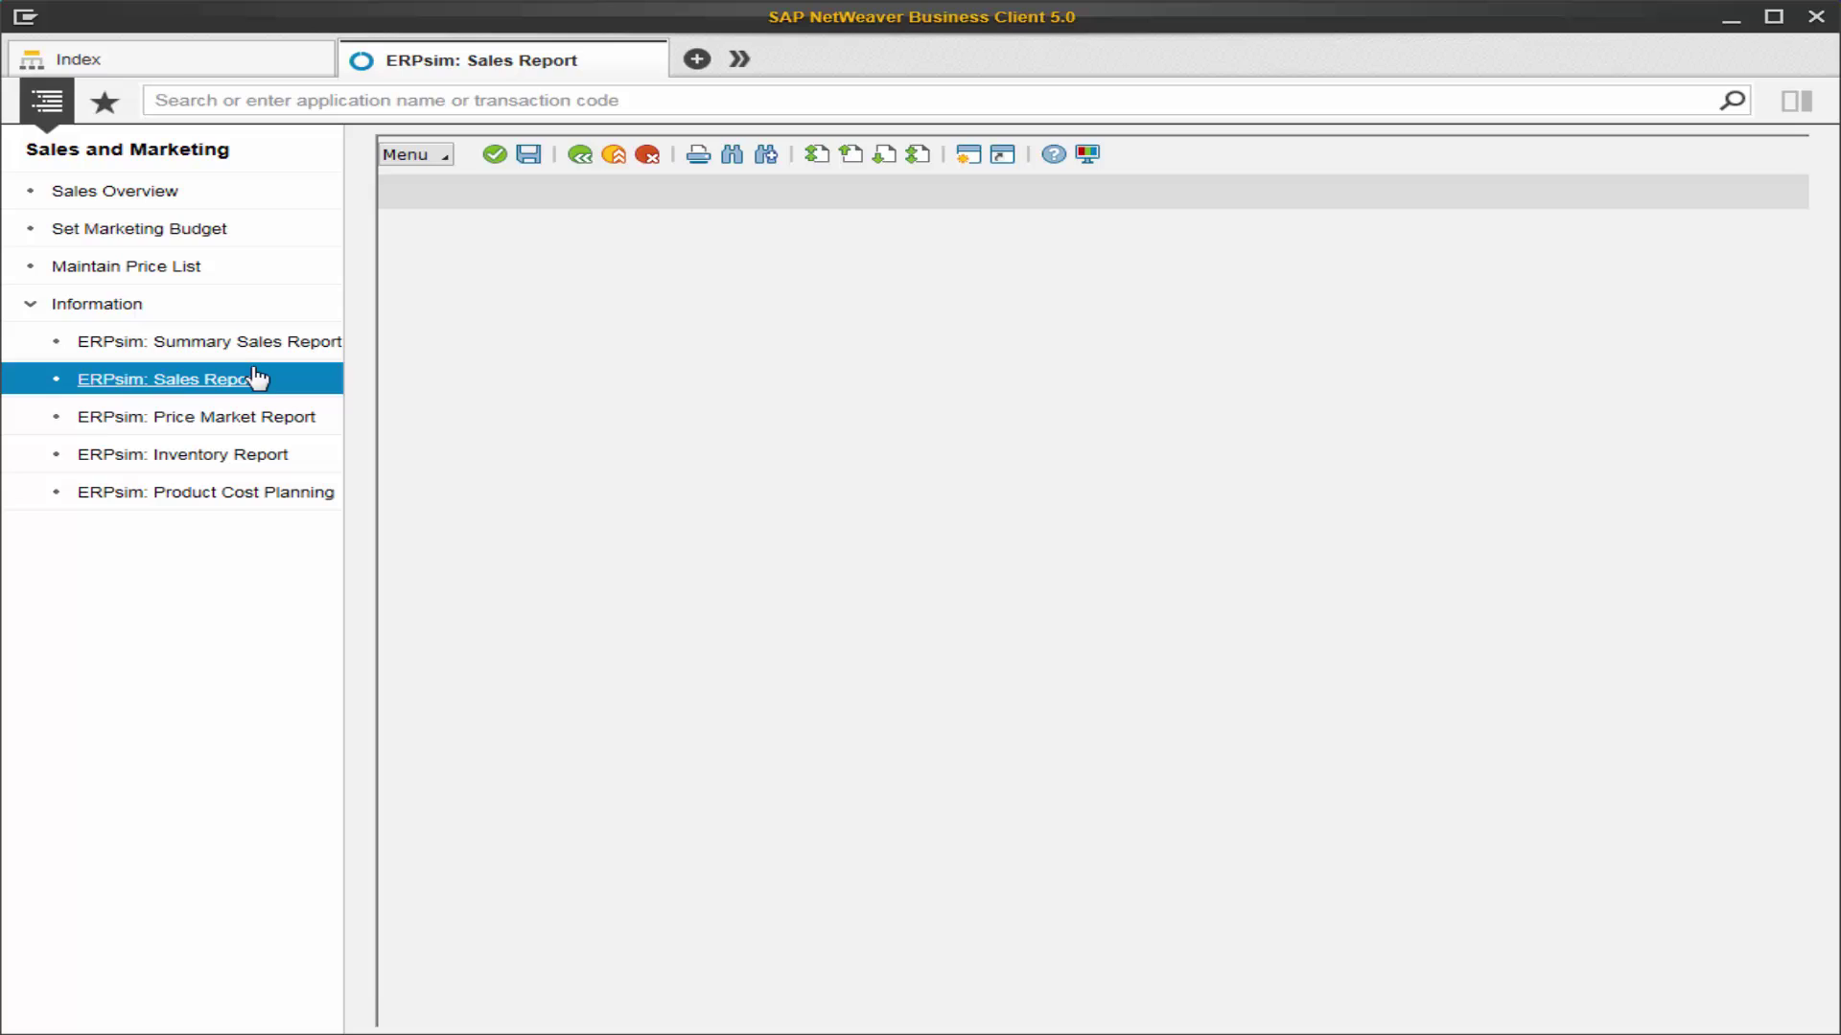
pyautogui.click(272, 71)
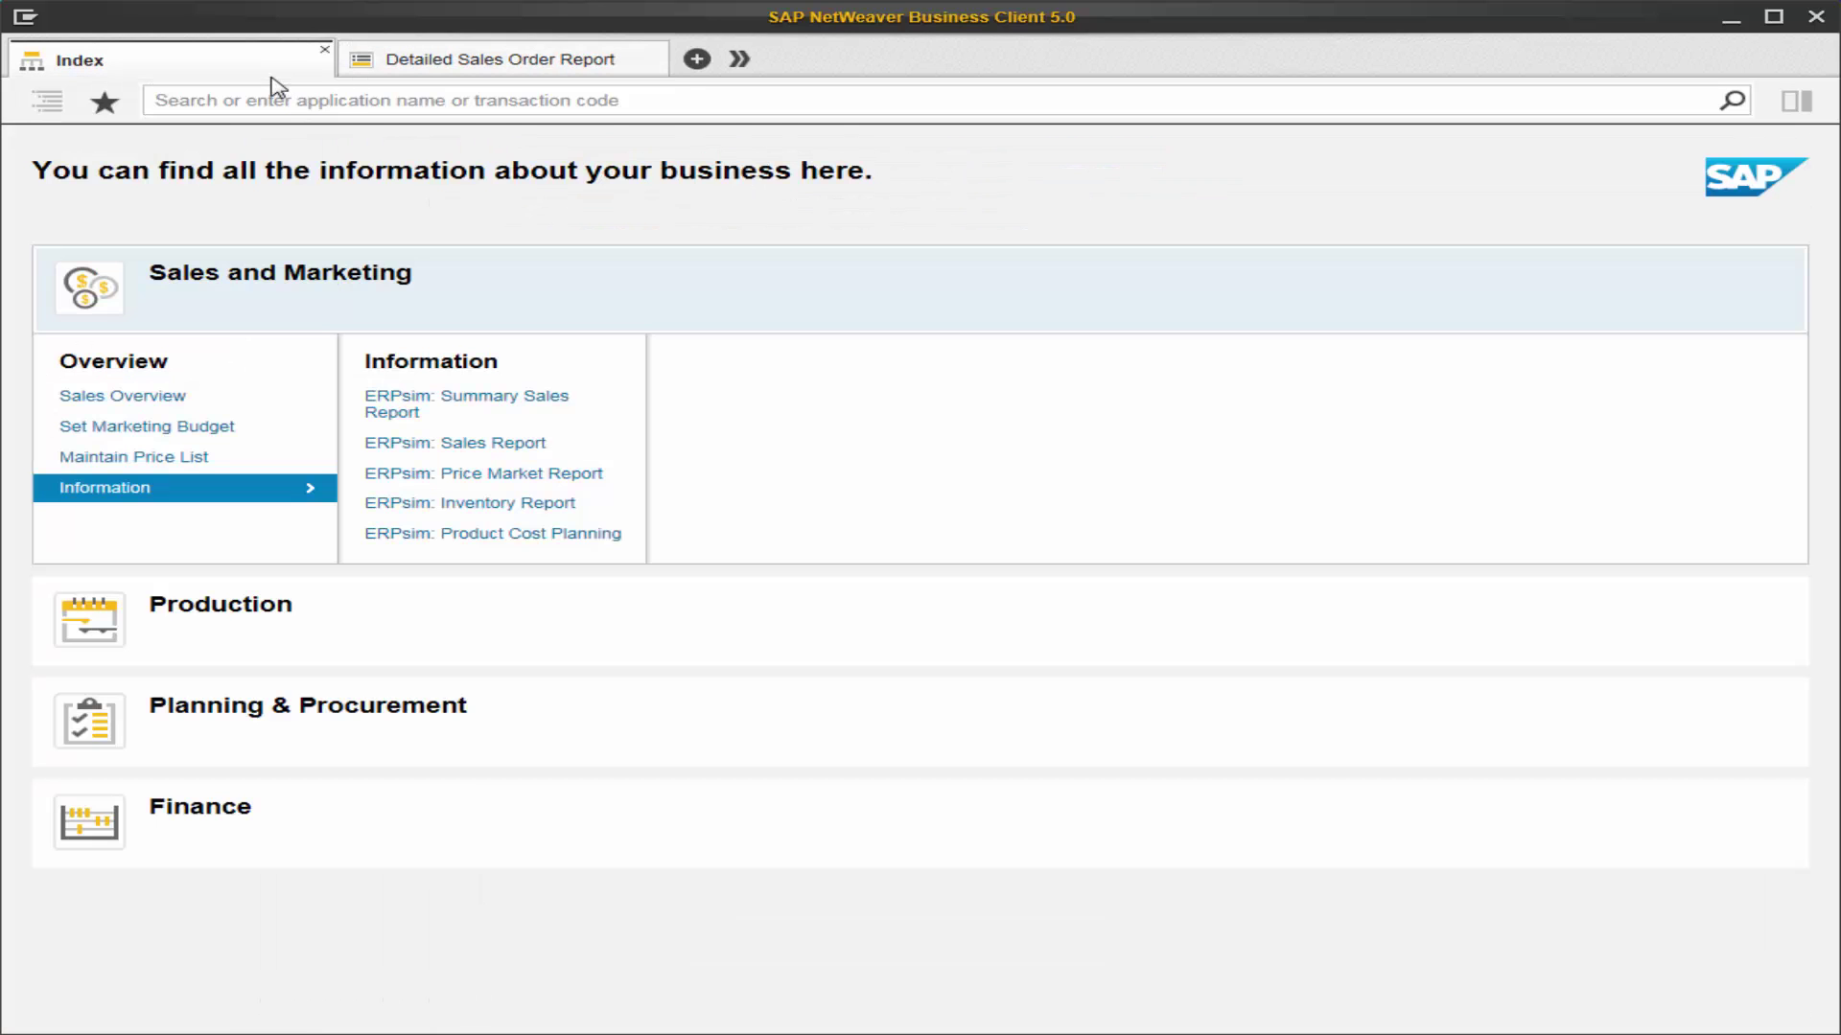
pyautogui.click(175, 426)
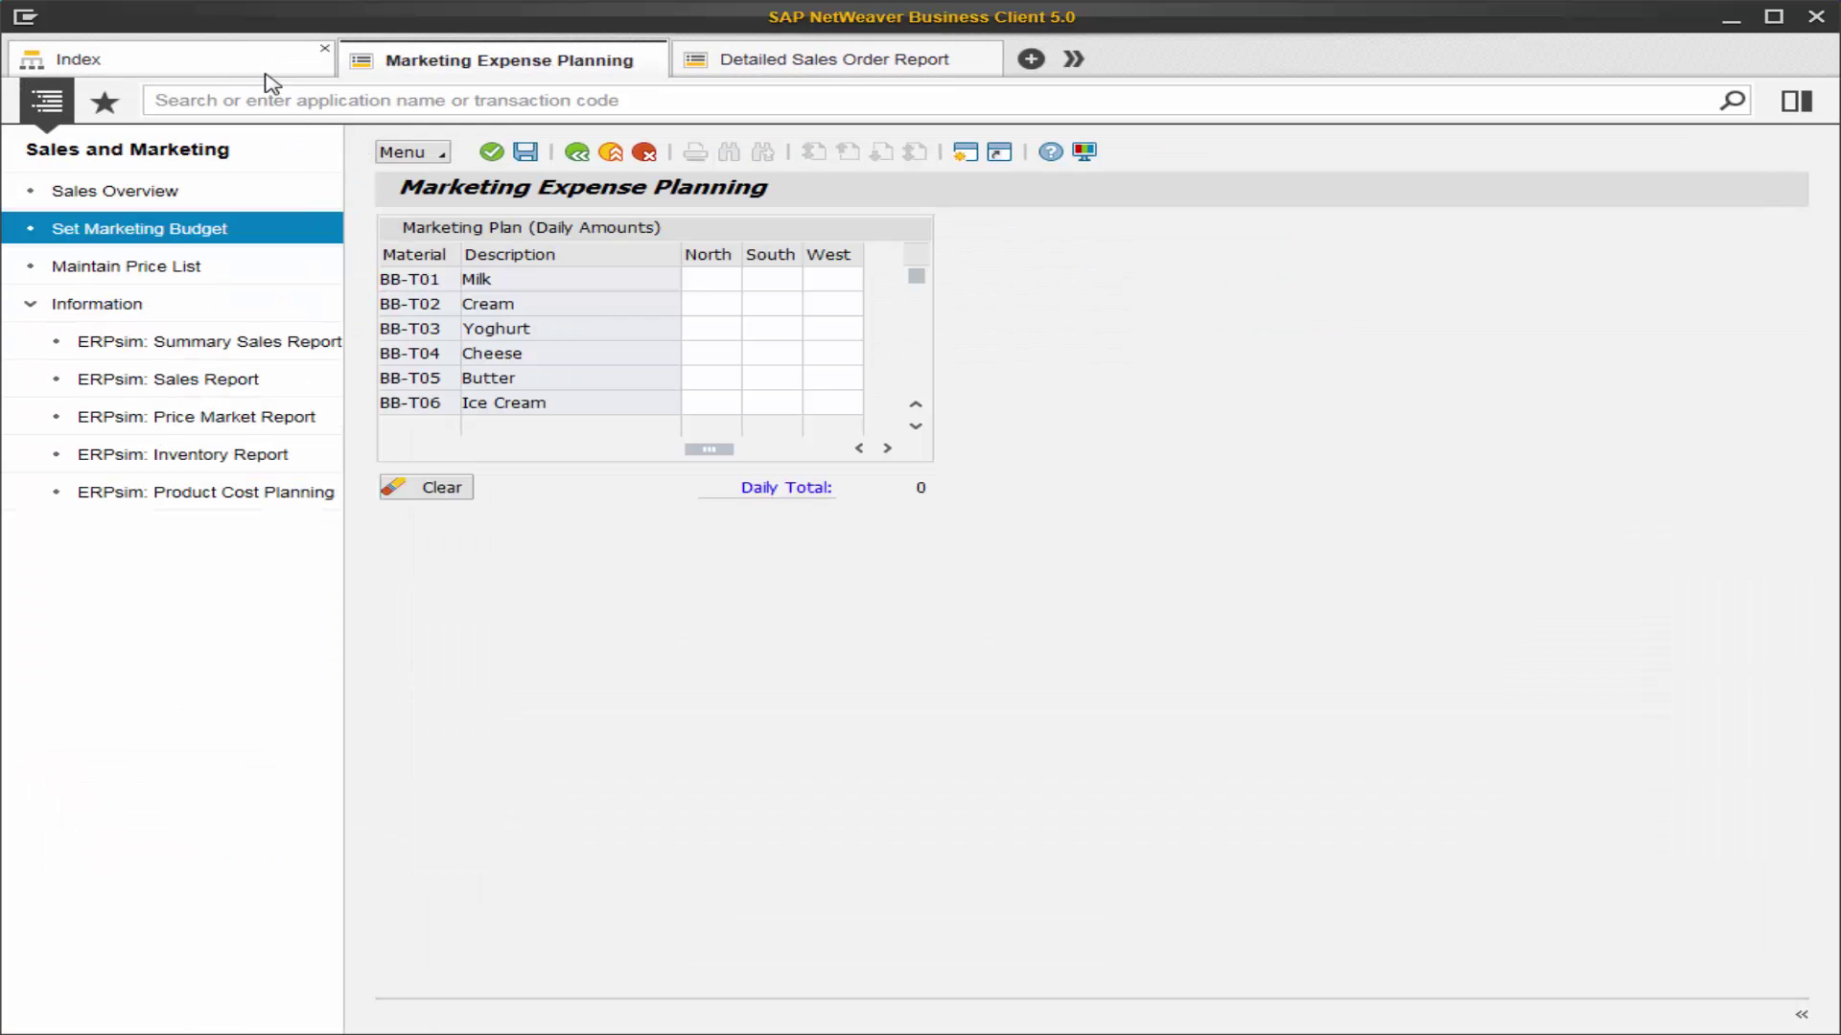
# Step: Open the Sales Overview process diagram tab from the Index, ending back on the Index page
pyautogui.click(271, 79)
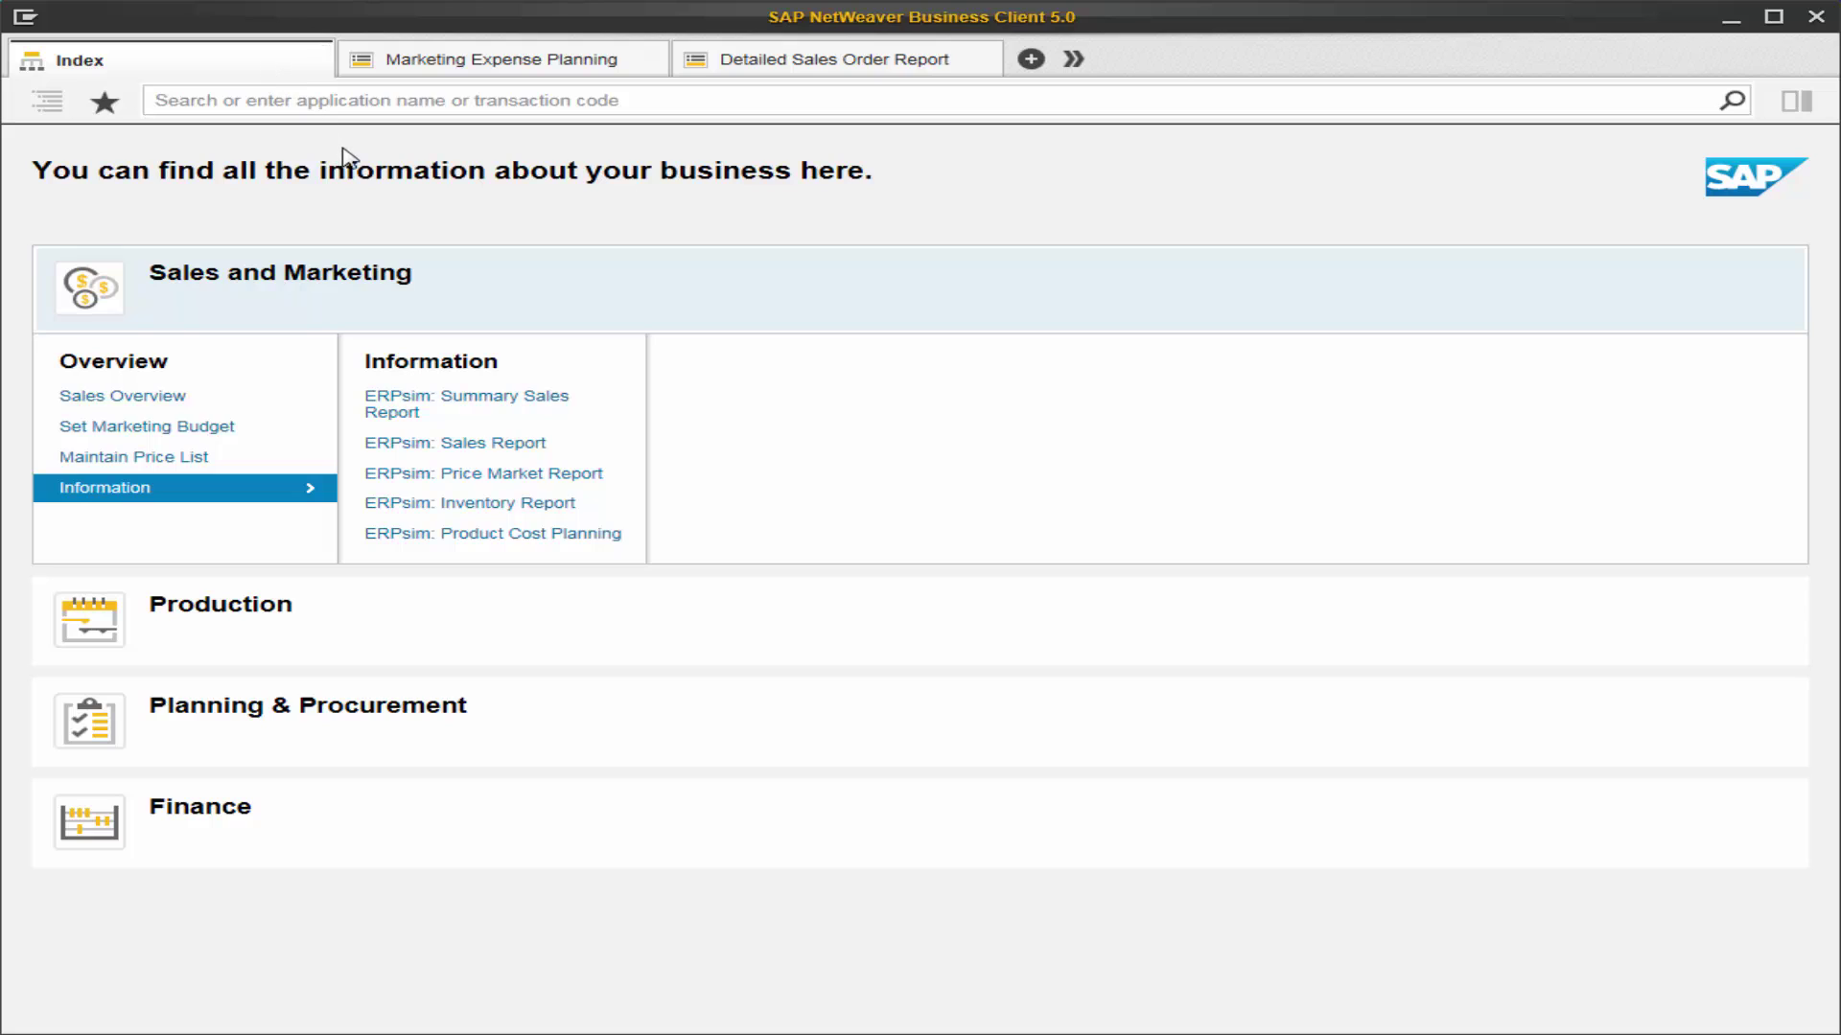
pyautogui.click(165, 406)
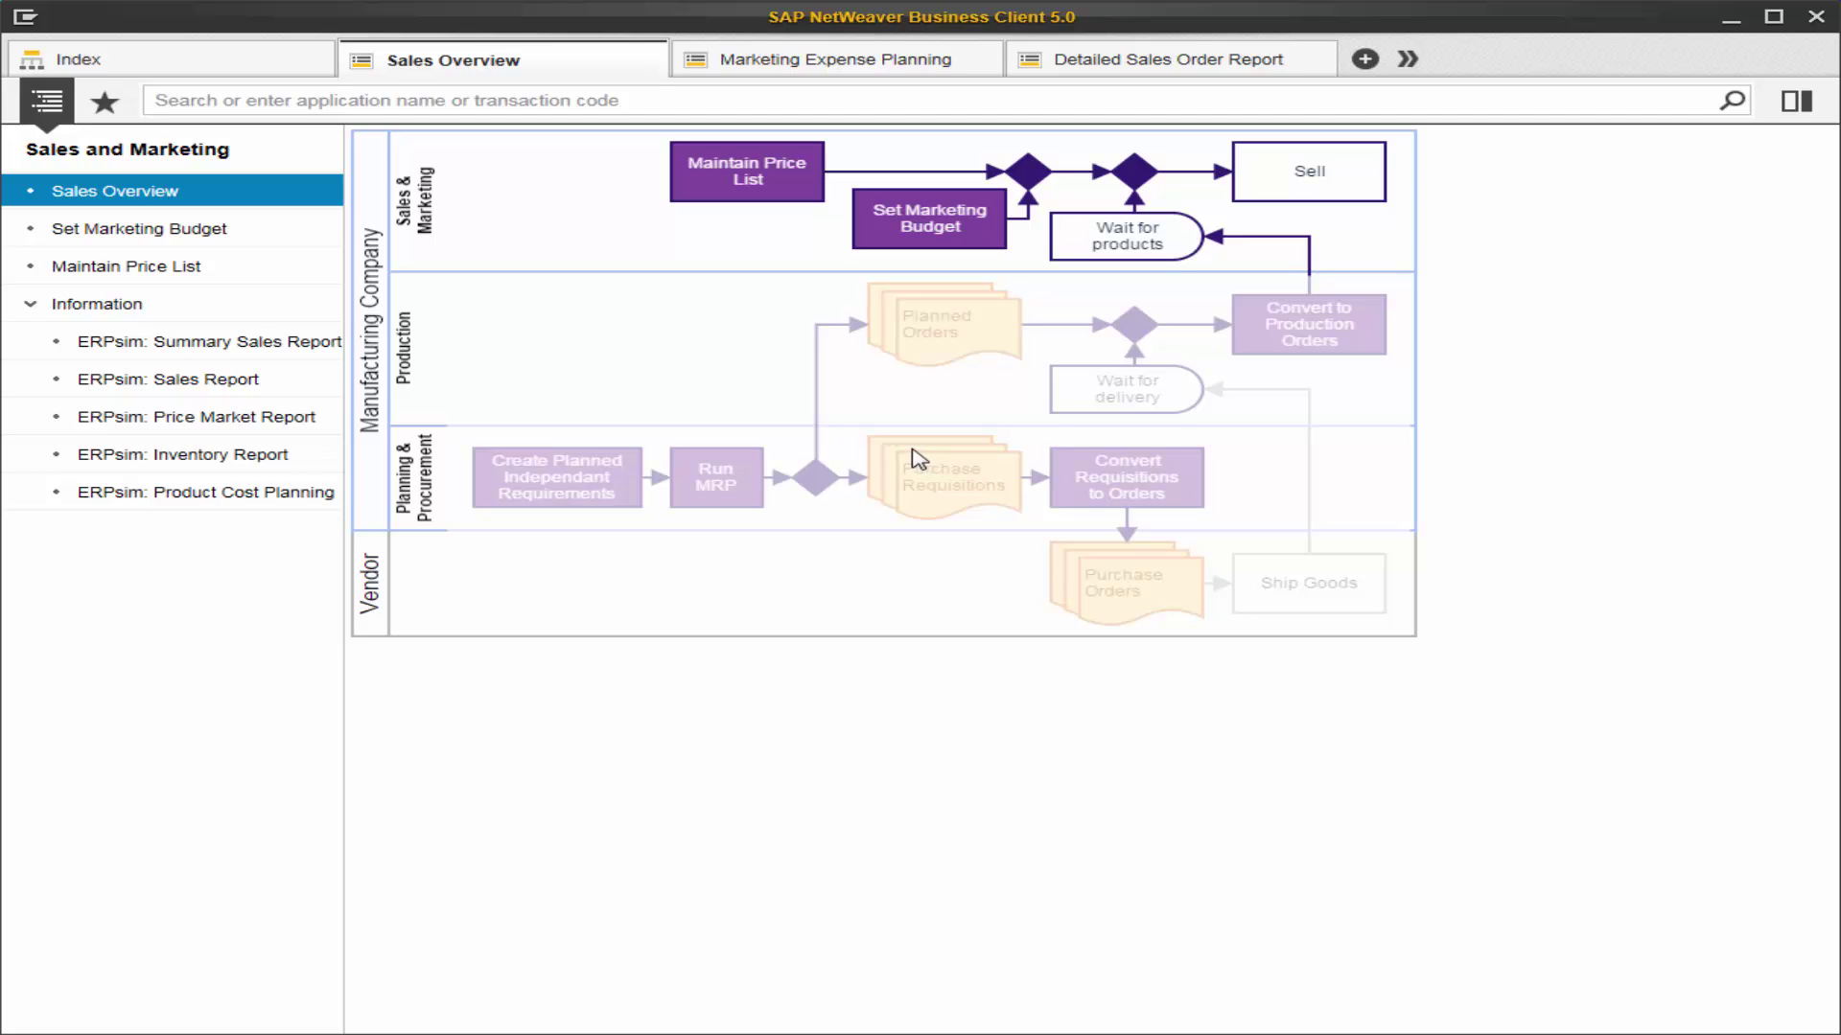
pyautogui.click(195, 66)
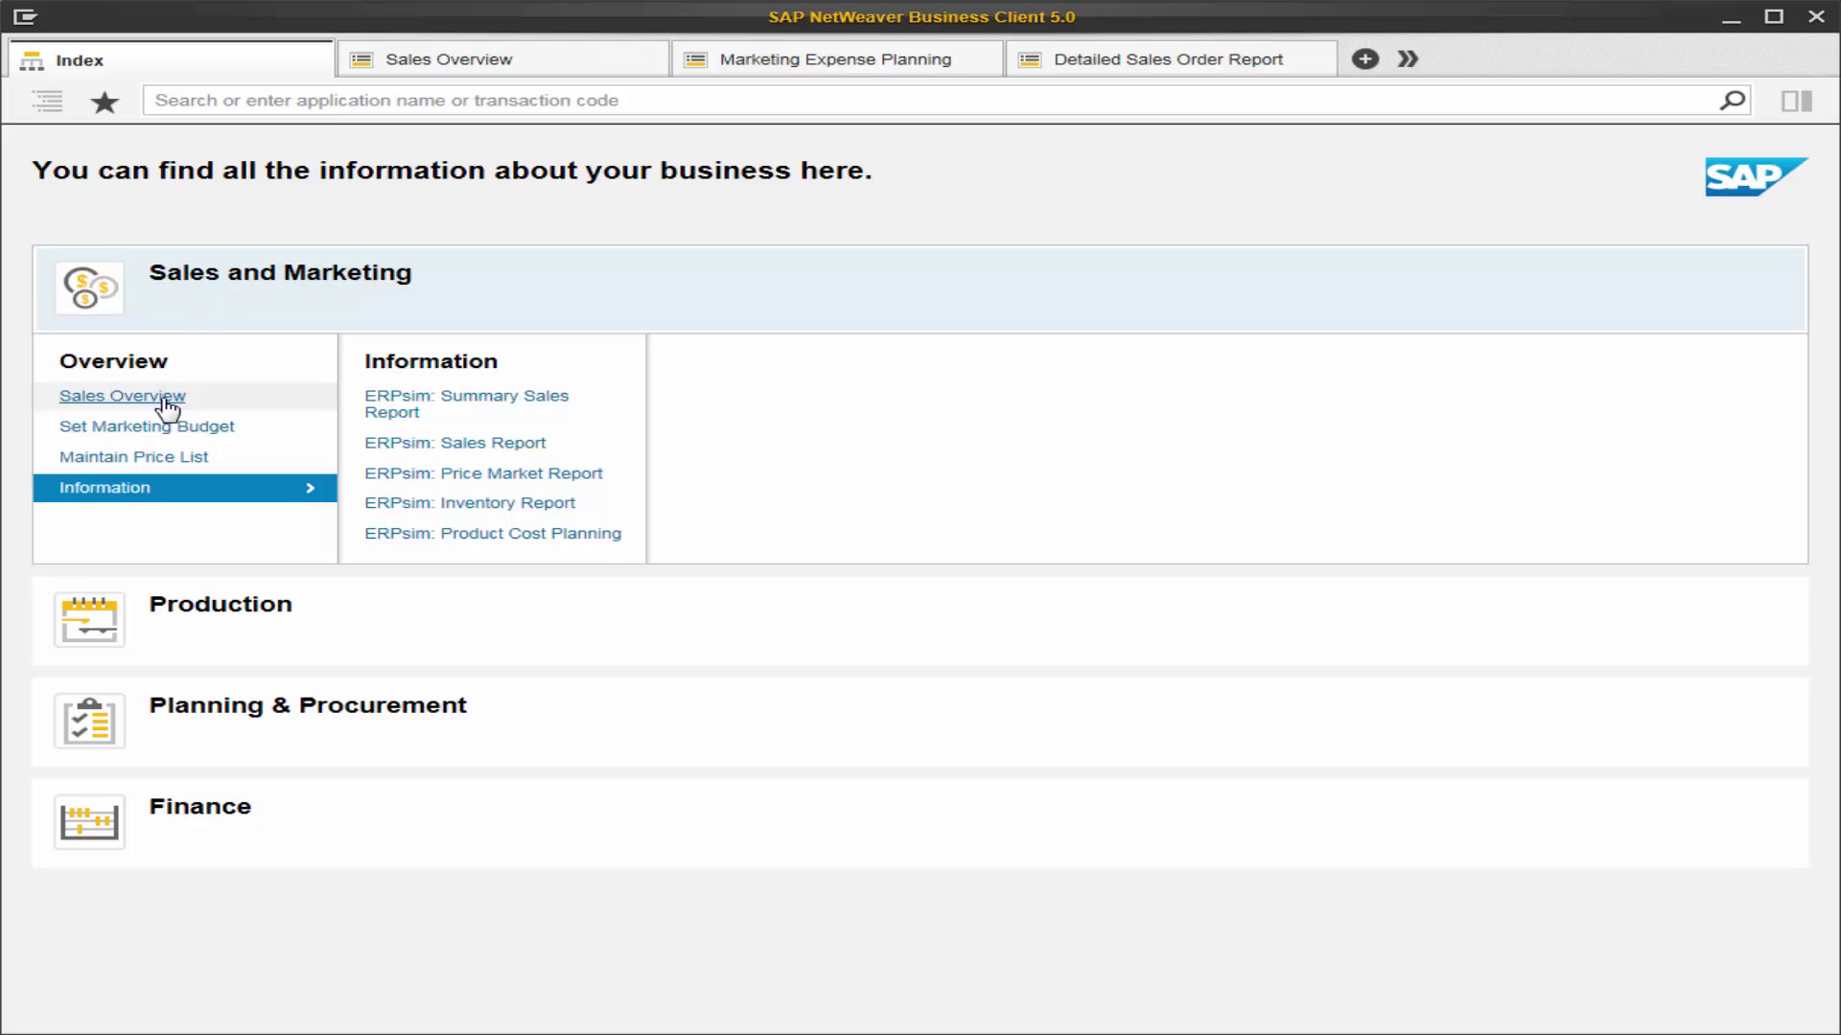
pyautogui.click(251, 279)
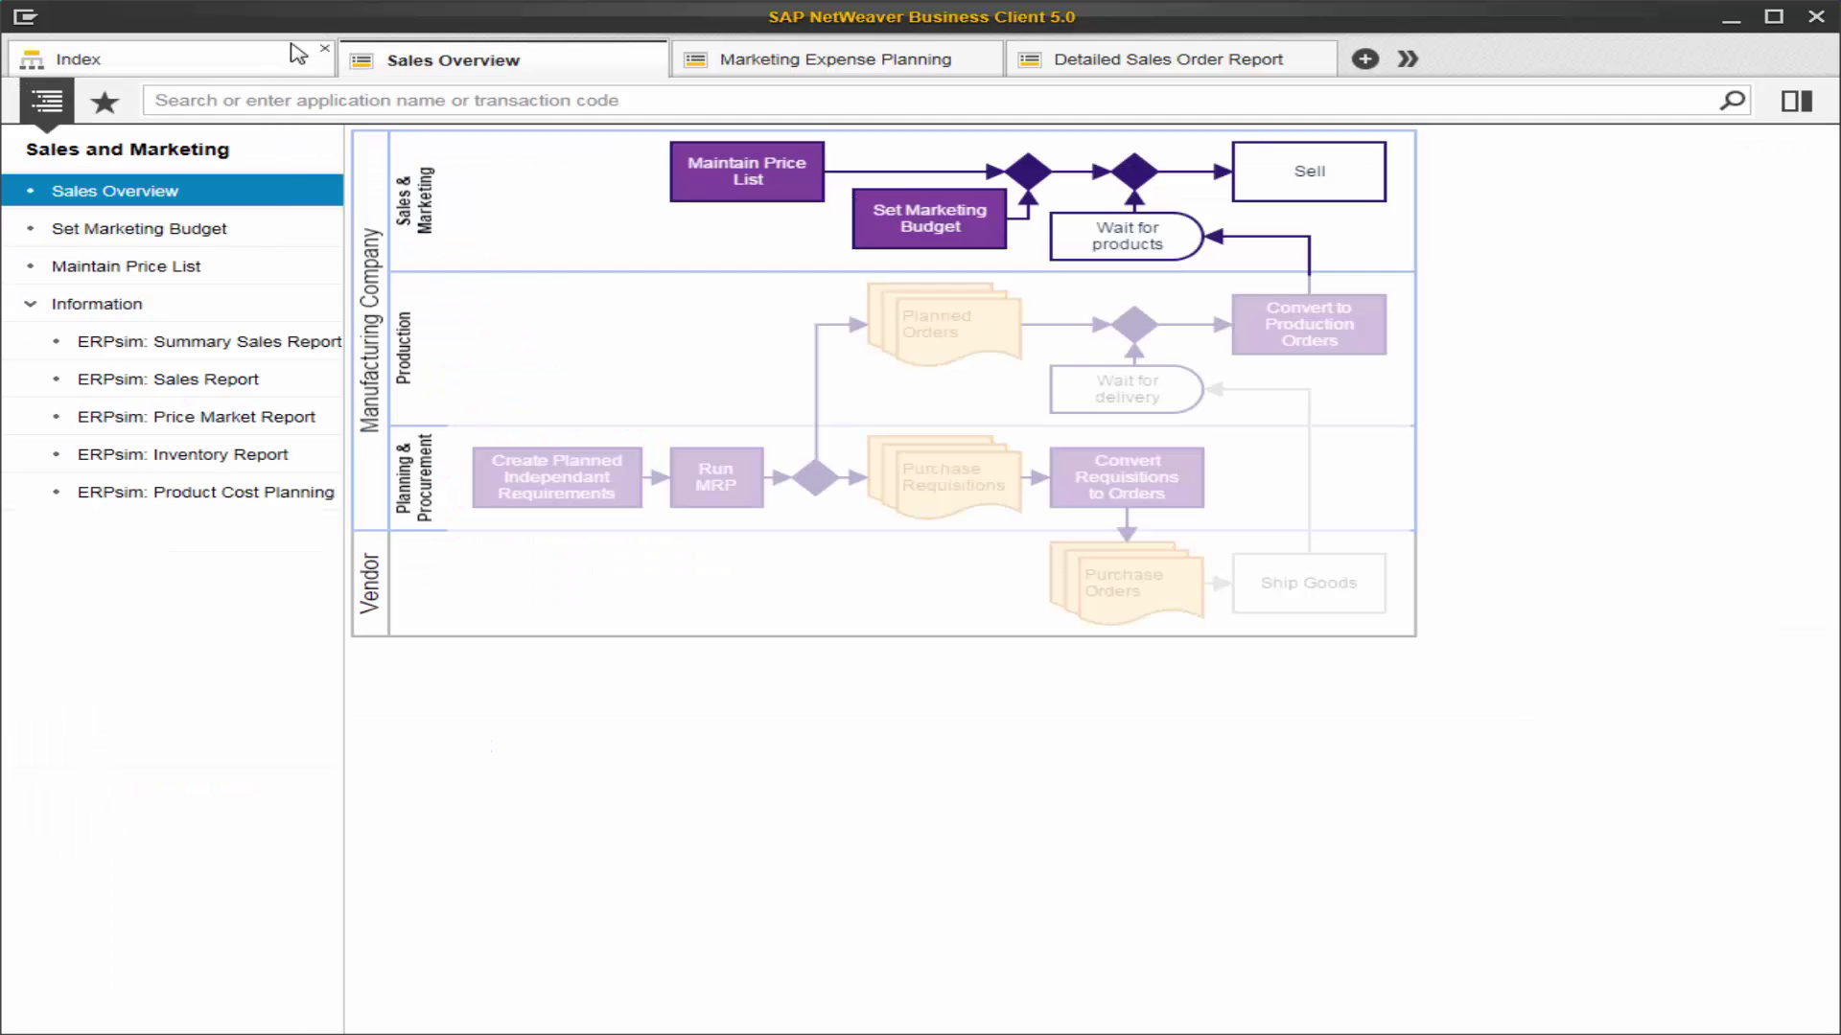
pyautogui.click(267, 65)
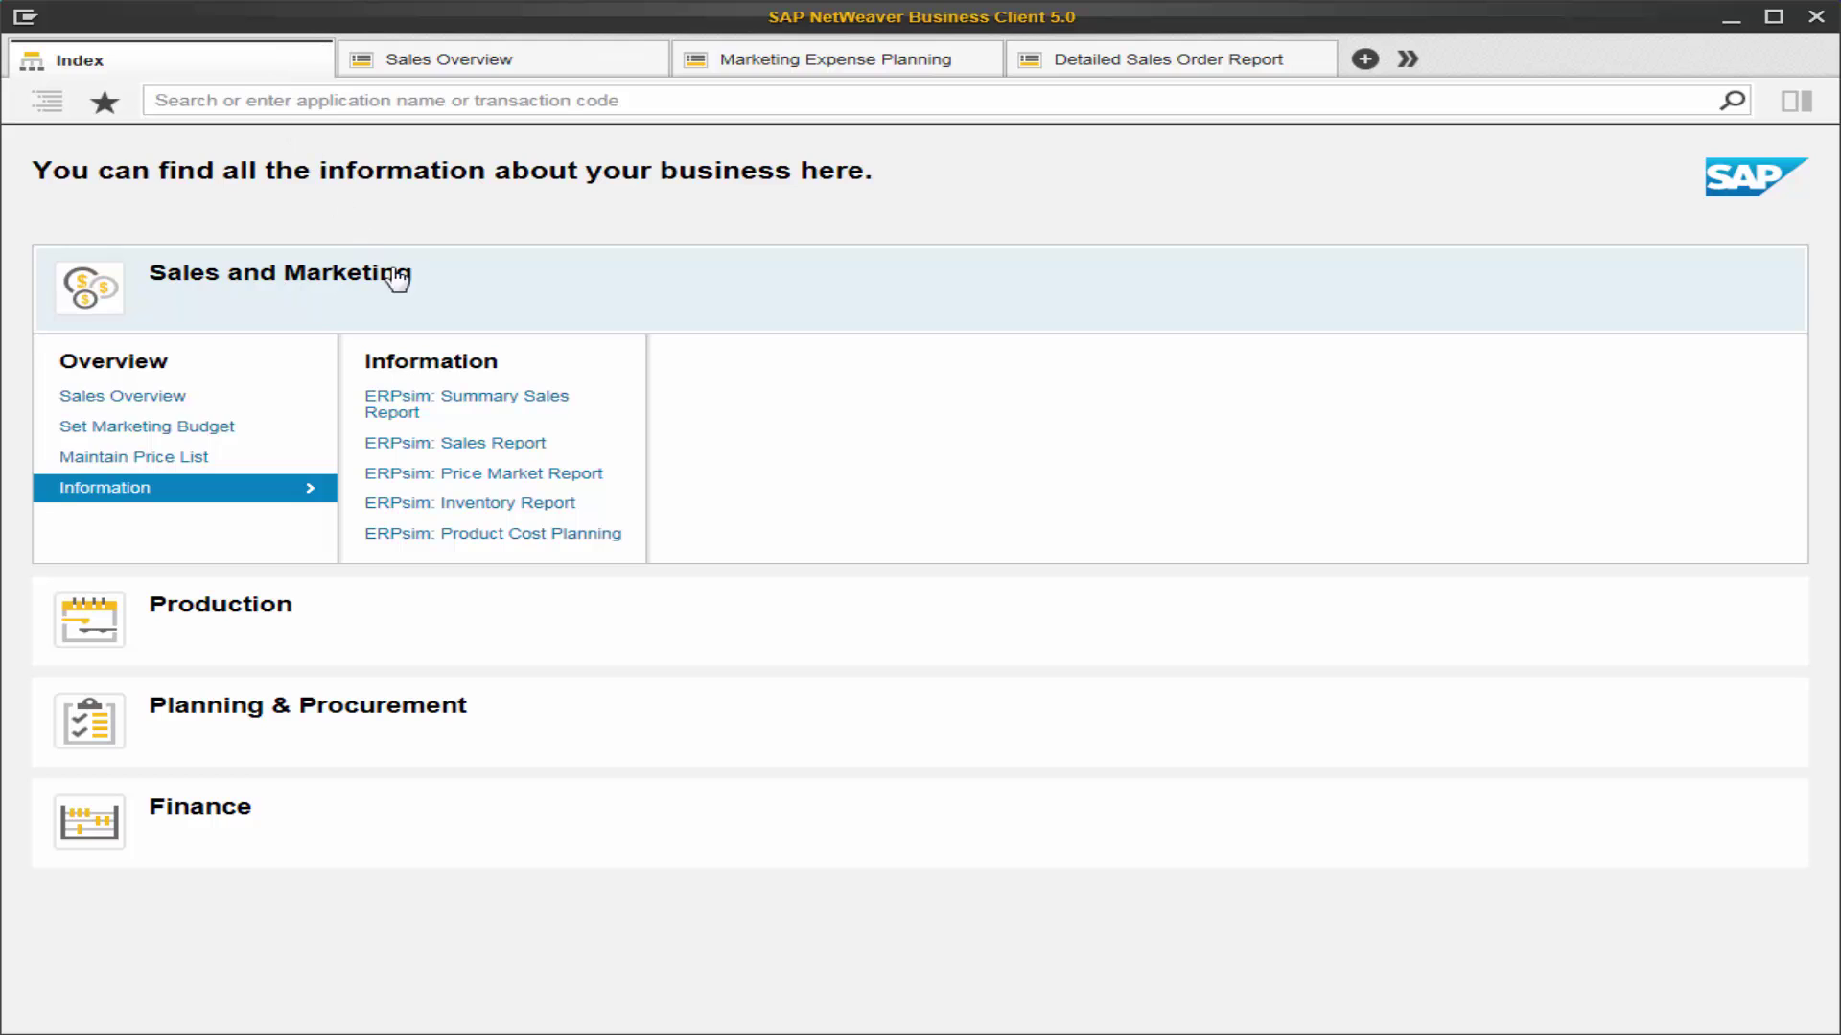
# Step: From the Sales Overview list, open Marketing Expense Planning, Maintain Price List and ERPsim: Price Market Report
pyautogui.click(555, 62)
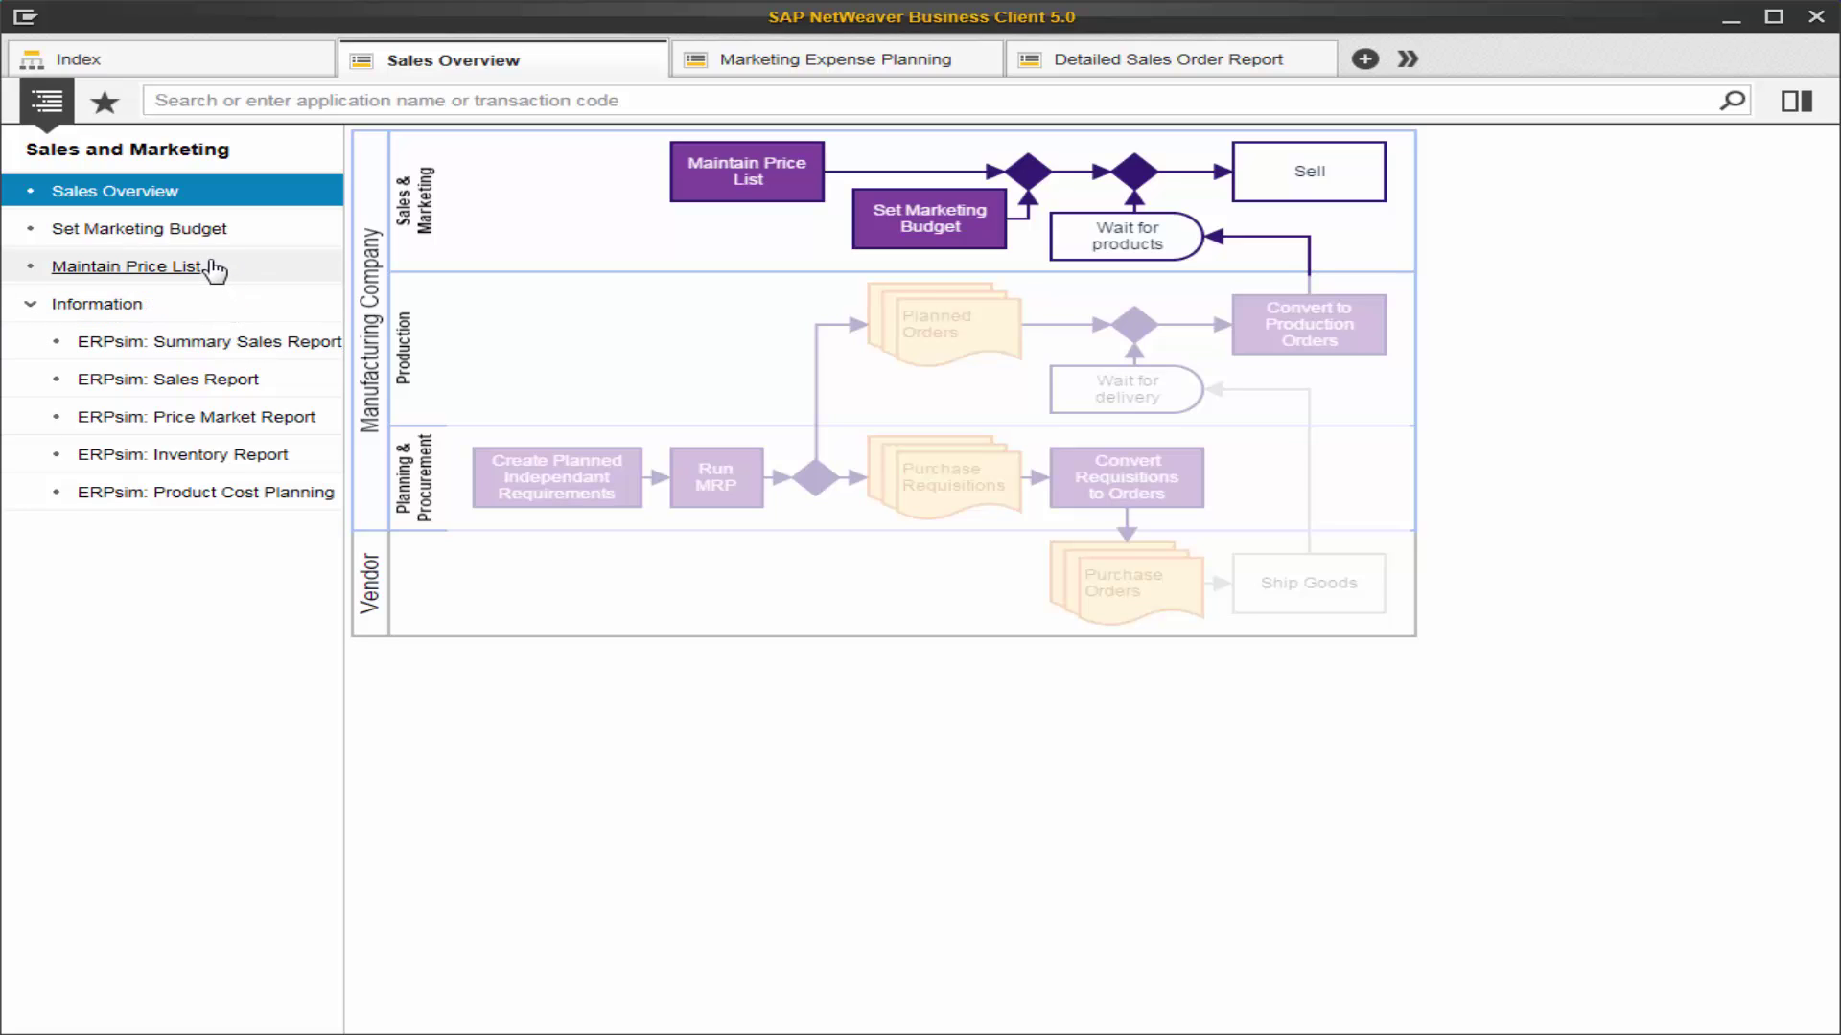
pyautogui.click(205, 232)
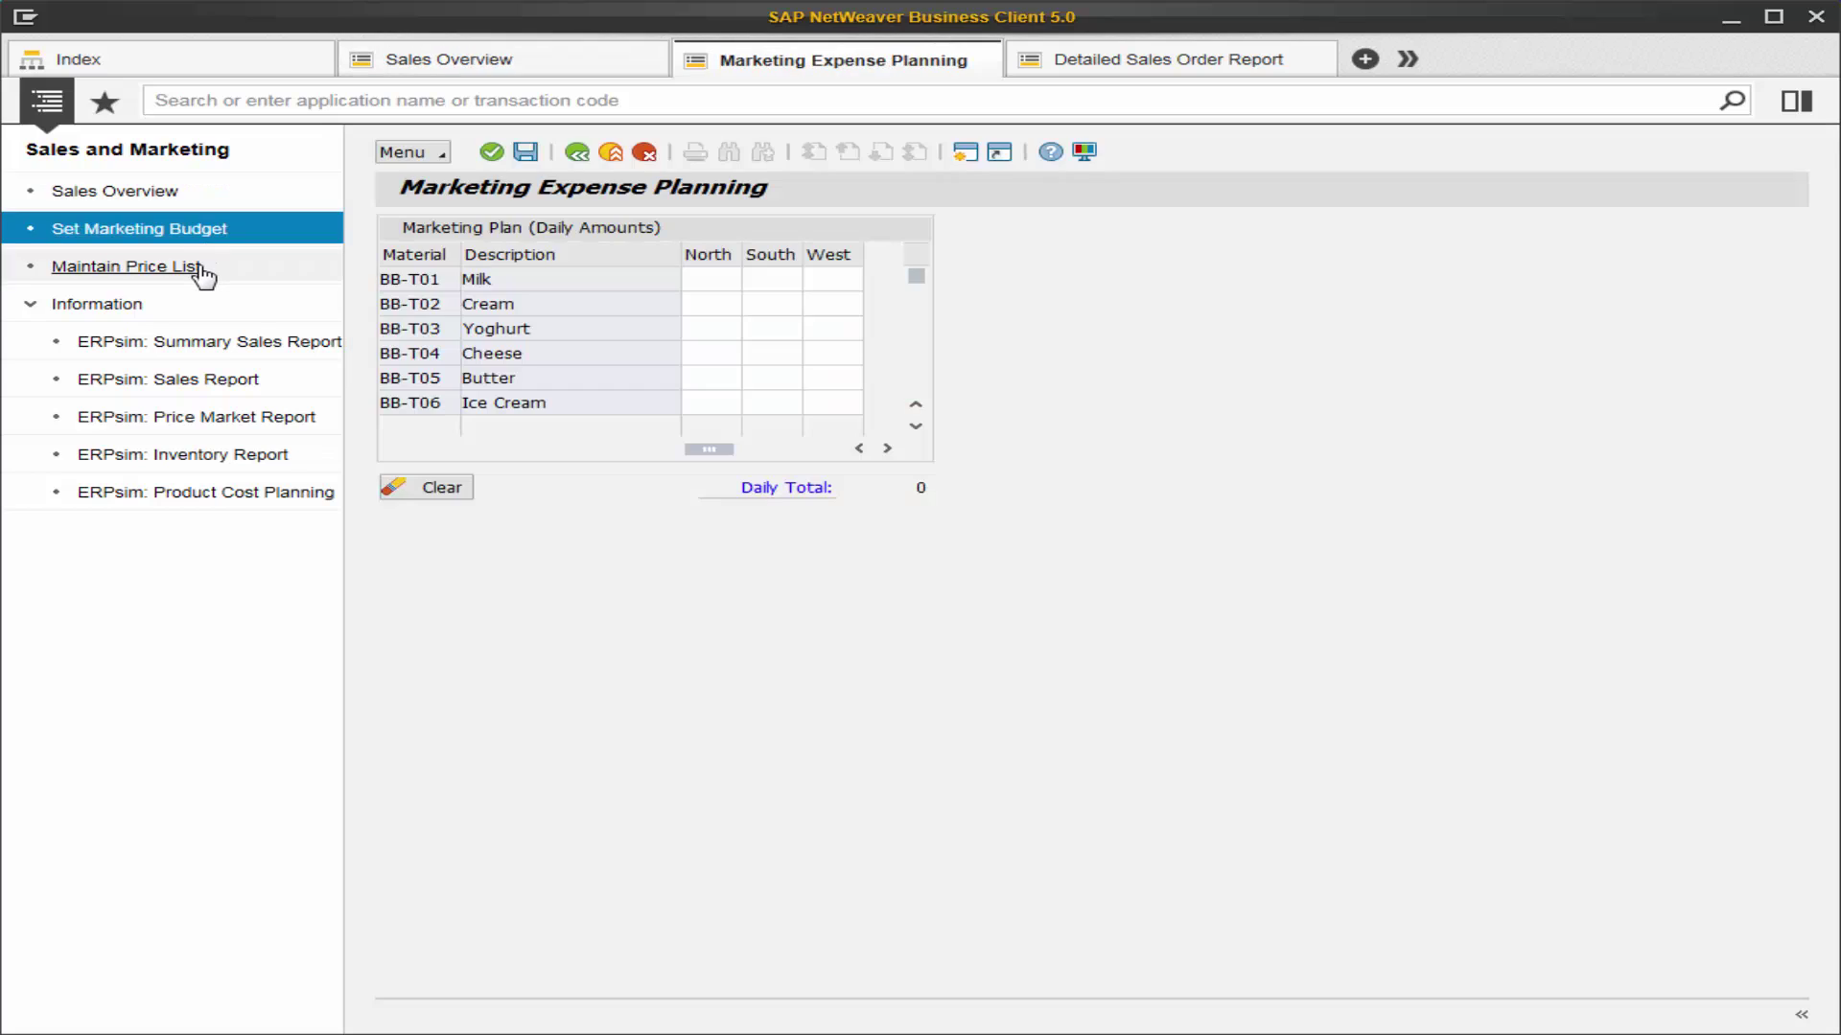
pyautogui.click(202, 268)
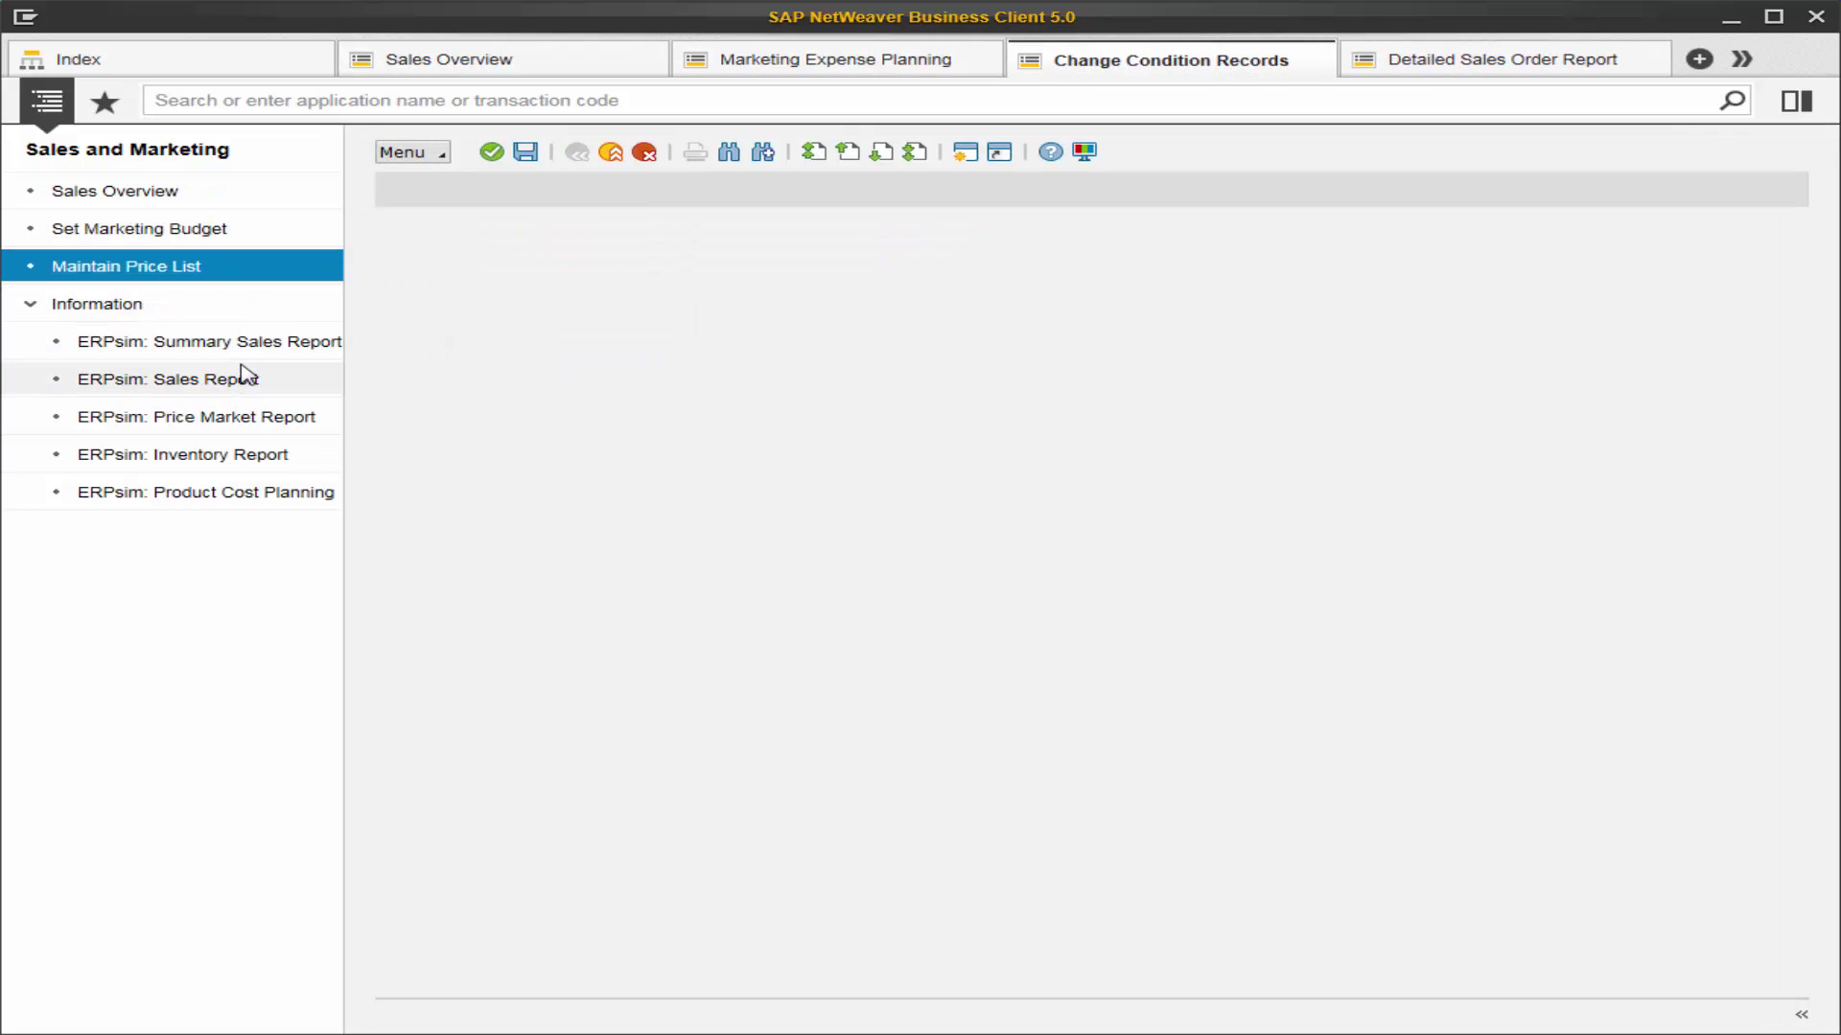
pyautogui.click(249, 418)
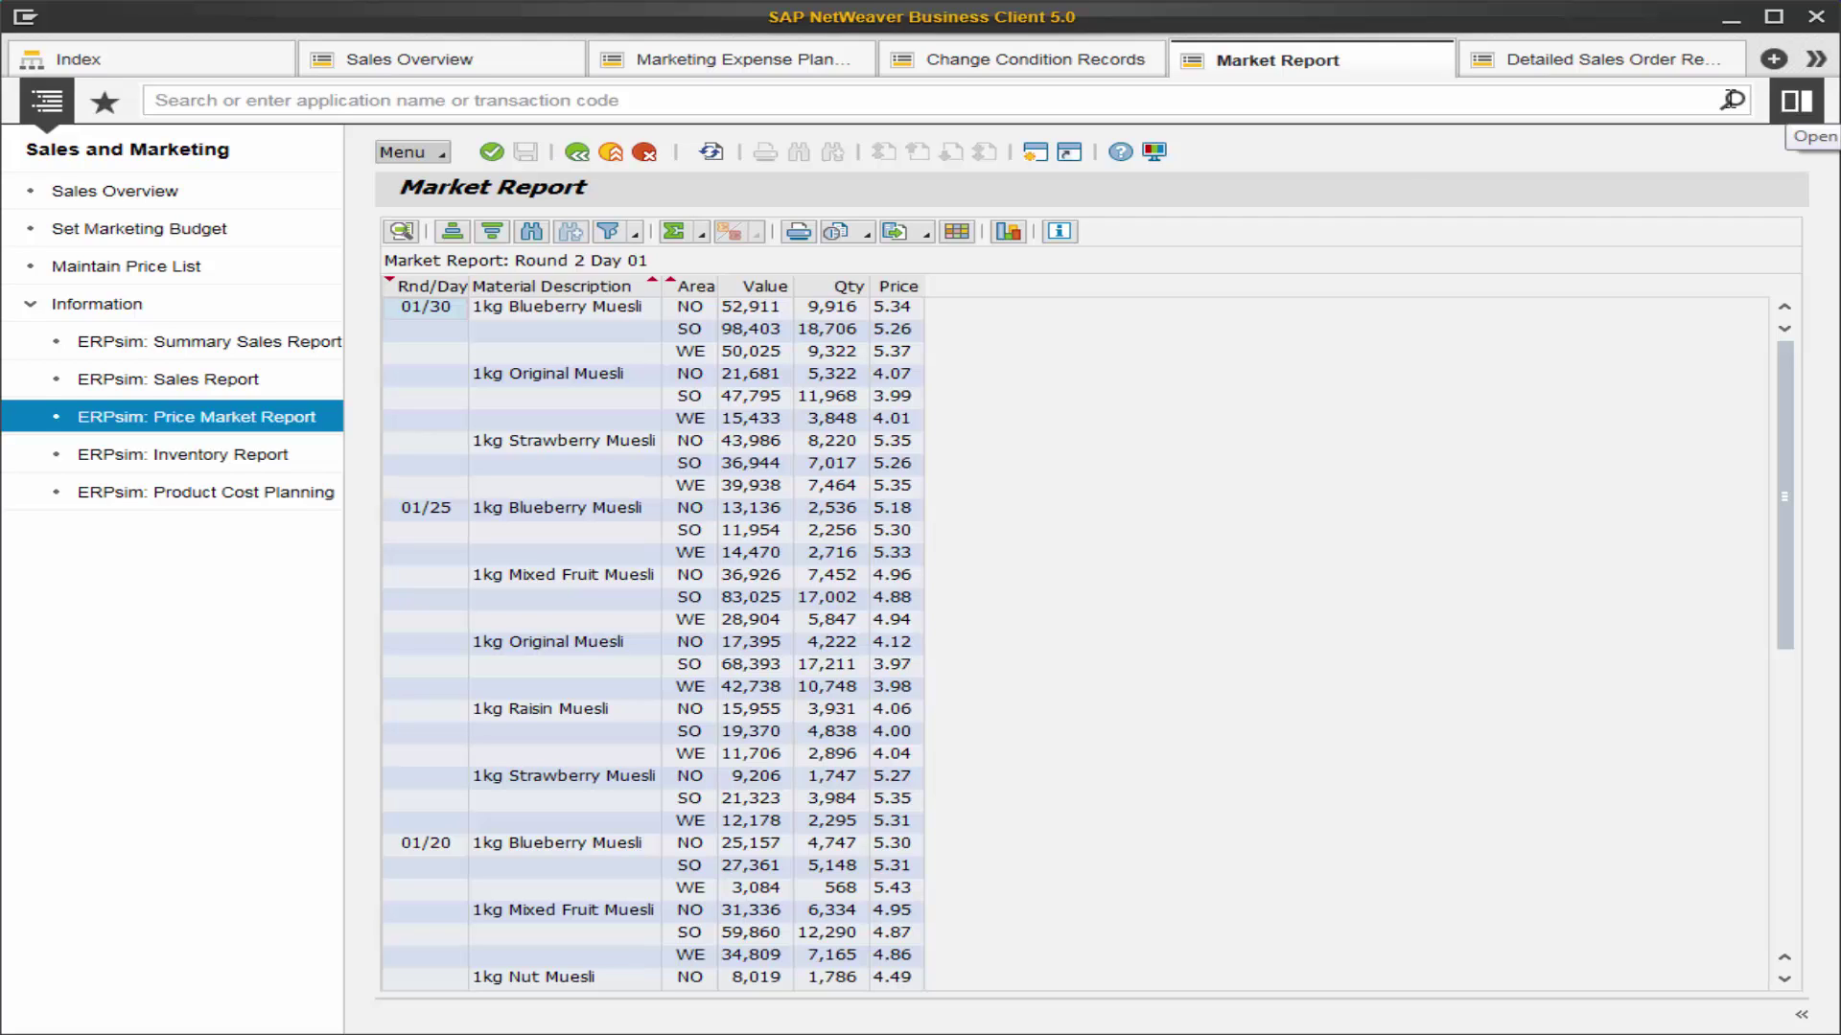
# Step: Show the Maintain Price List help panel beside Change Condition Records, widen it and play its video
pyautogui.click(947, 79)
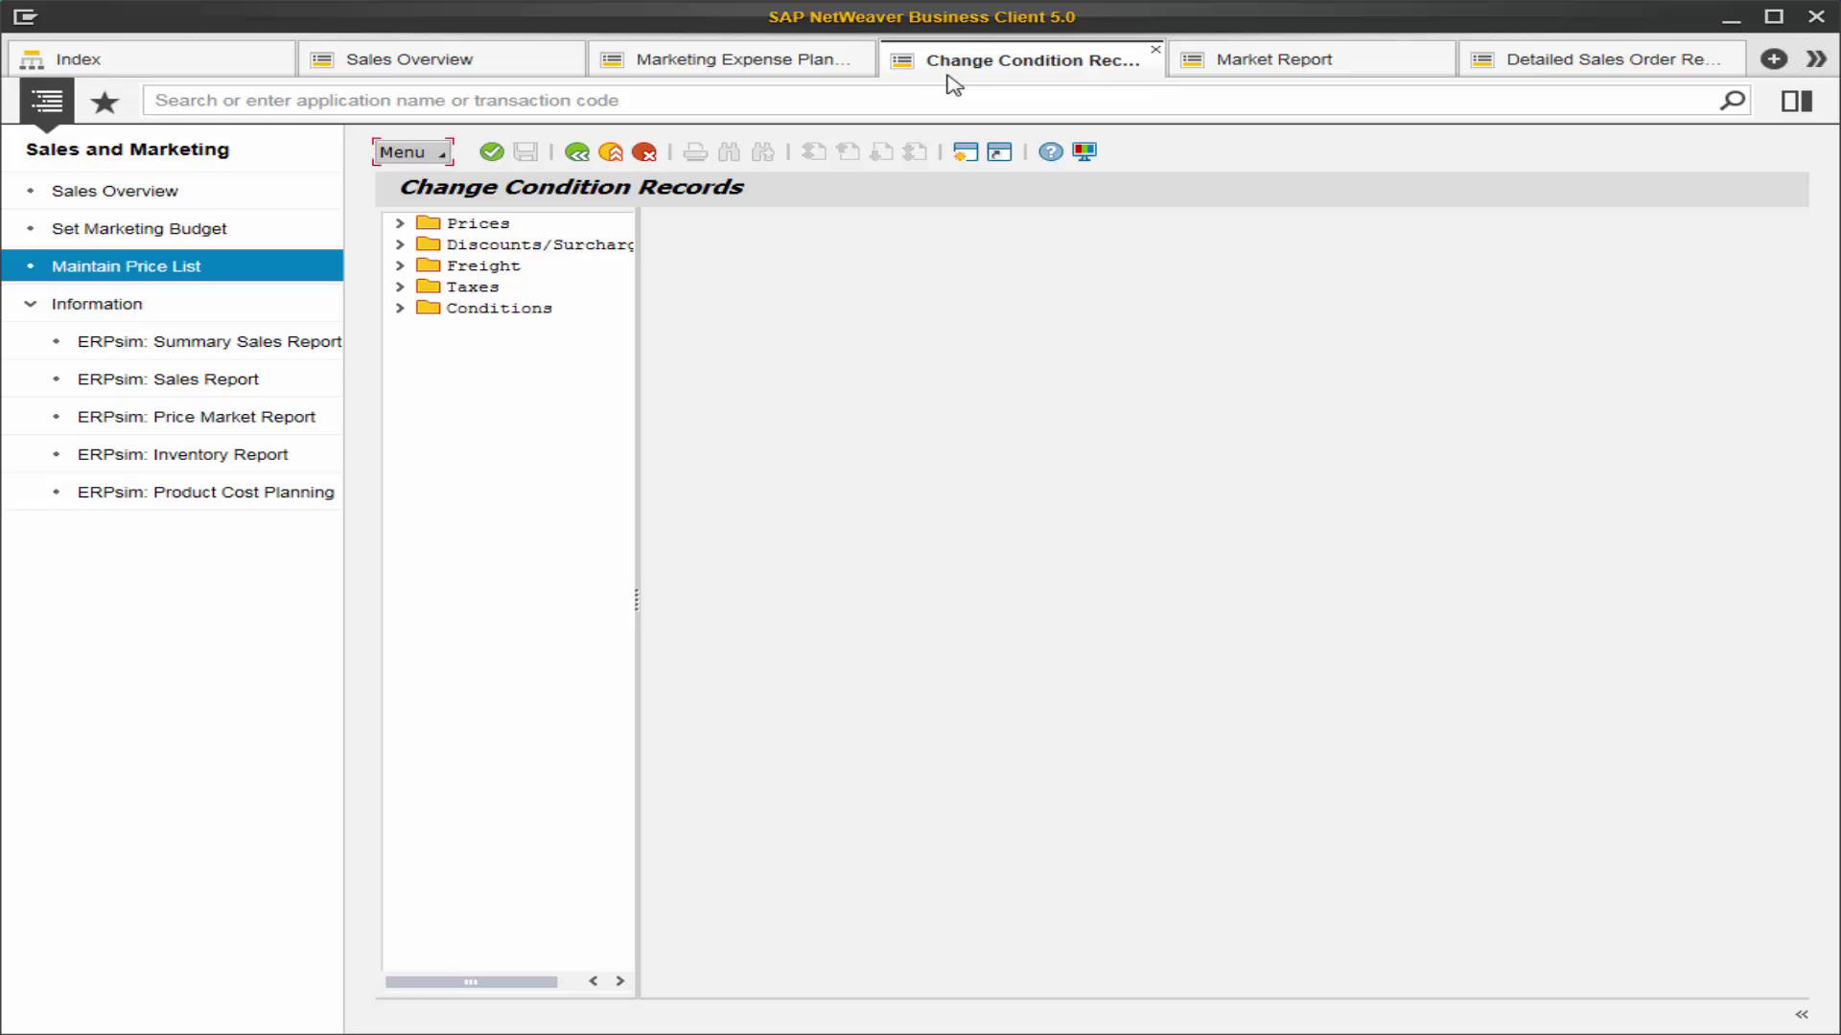
pyautogui.click(1796, 102)
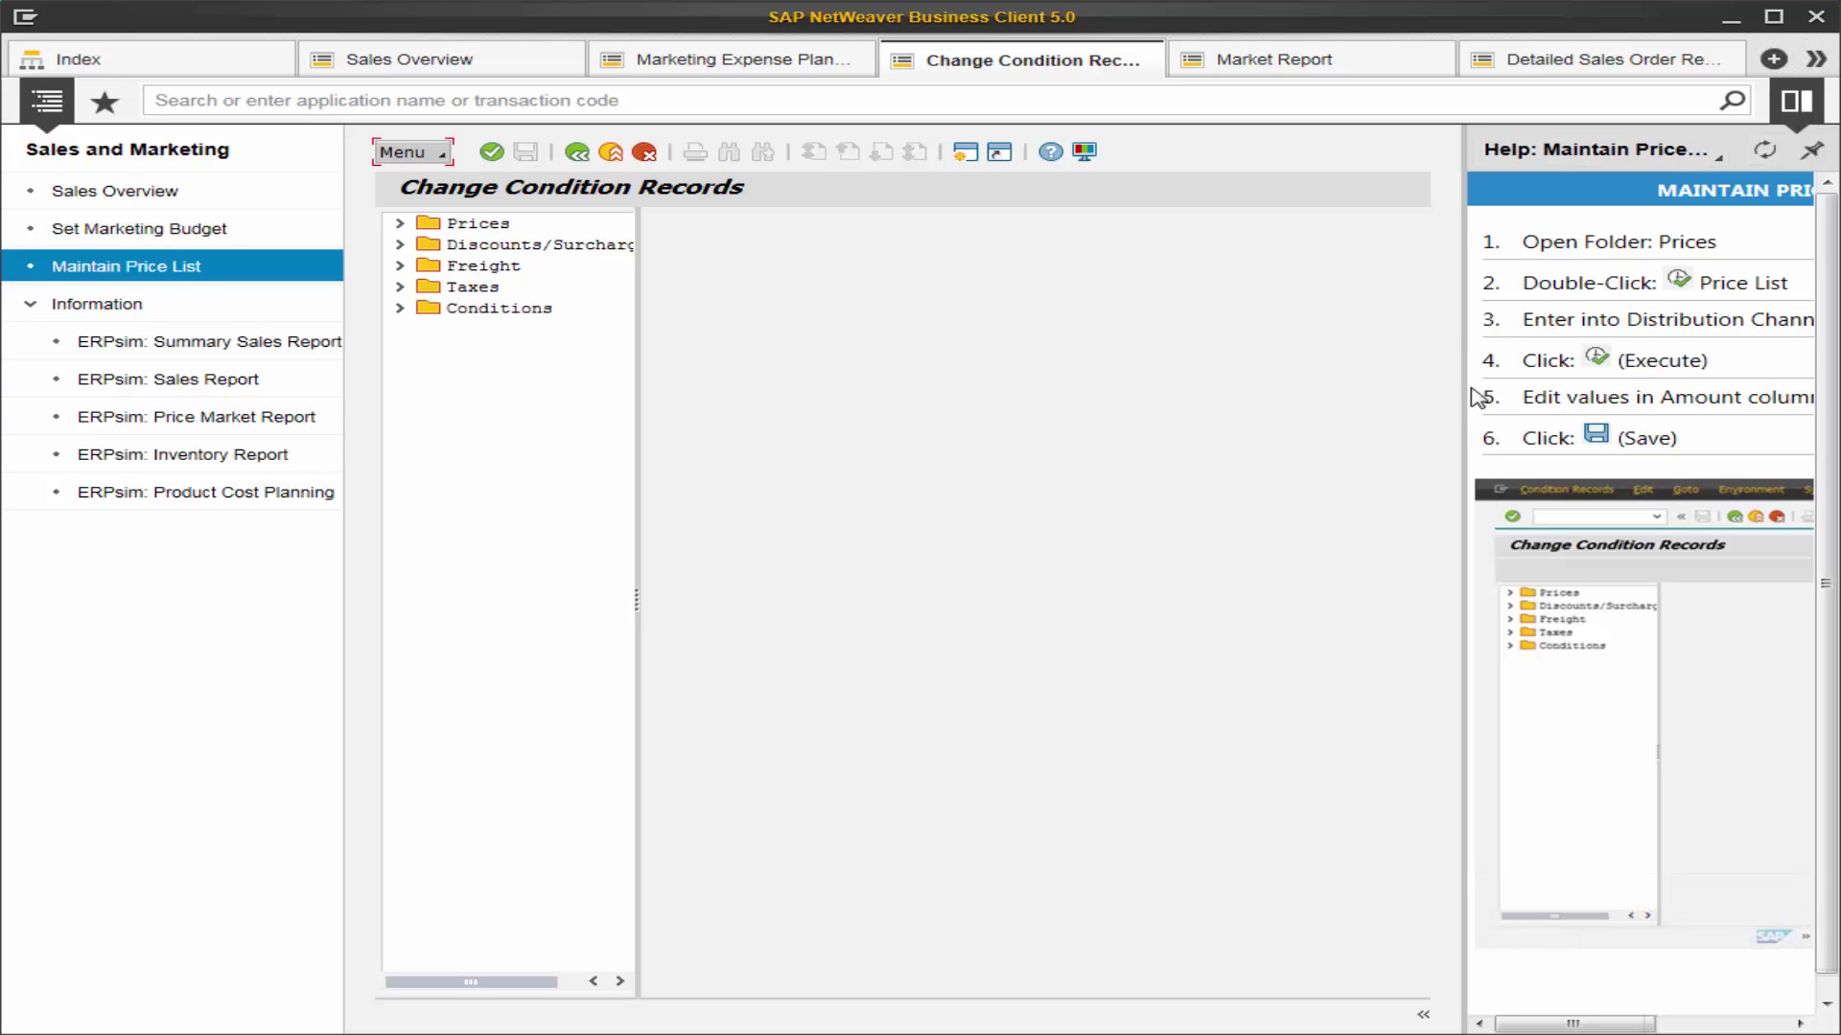
pyautogui.moveTo(1463, 389); pyautogui.dragTo(937, 383)
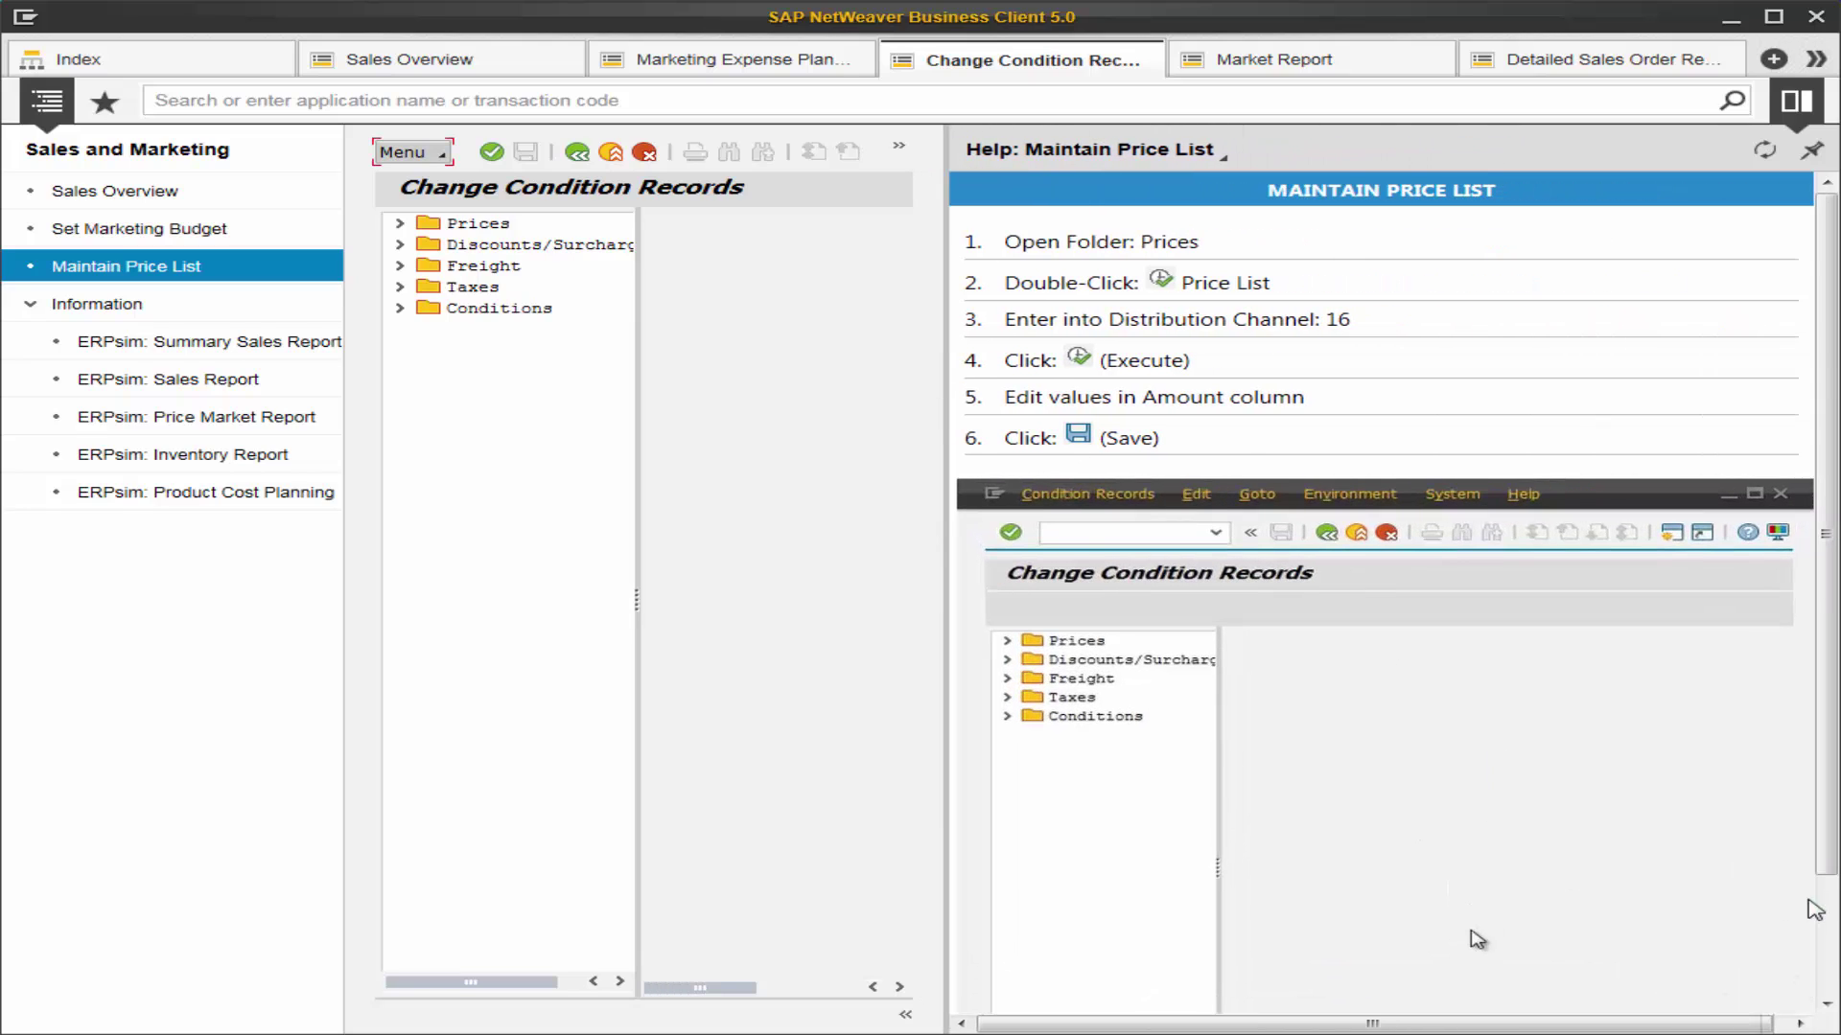
pyautogui.scroll(-3, 1814, 911)
pyautogui.click(1016, 965)
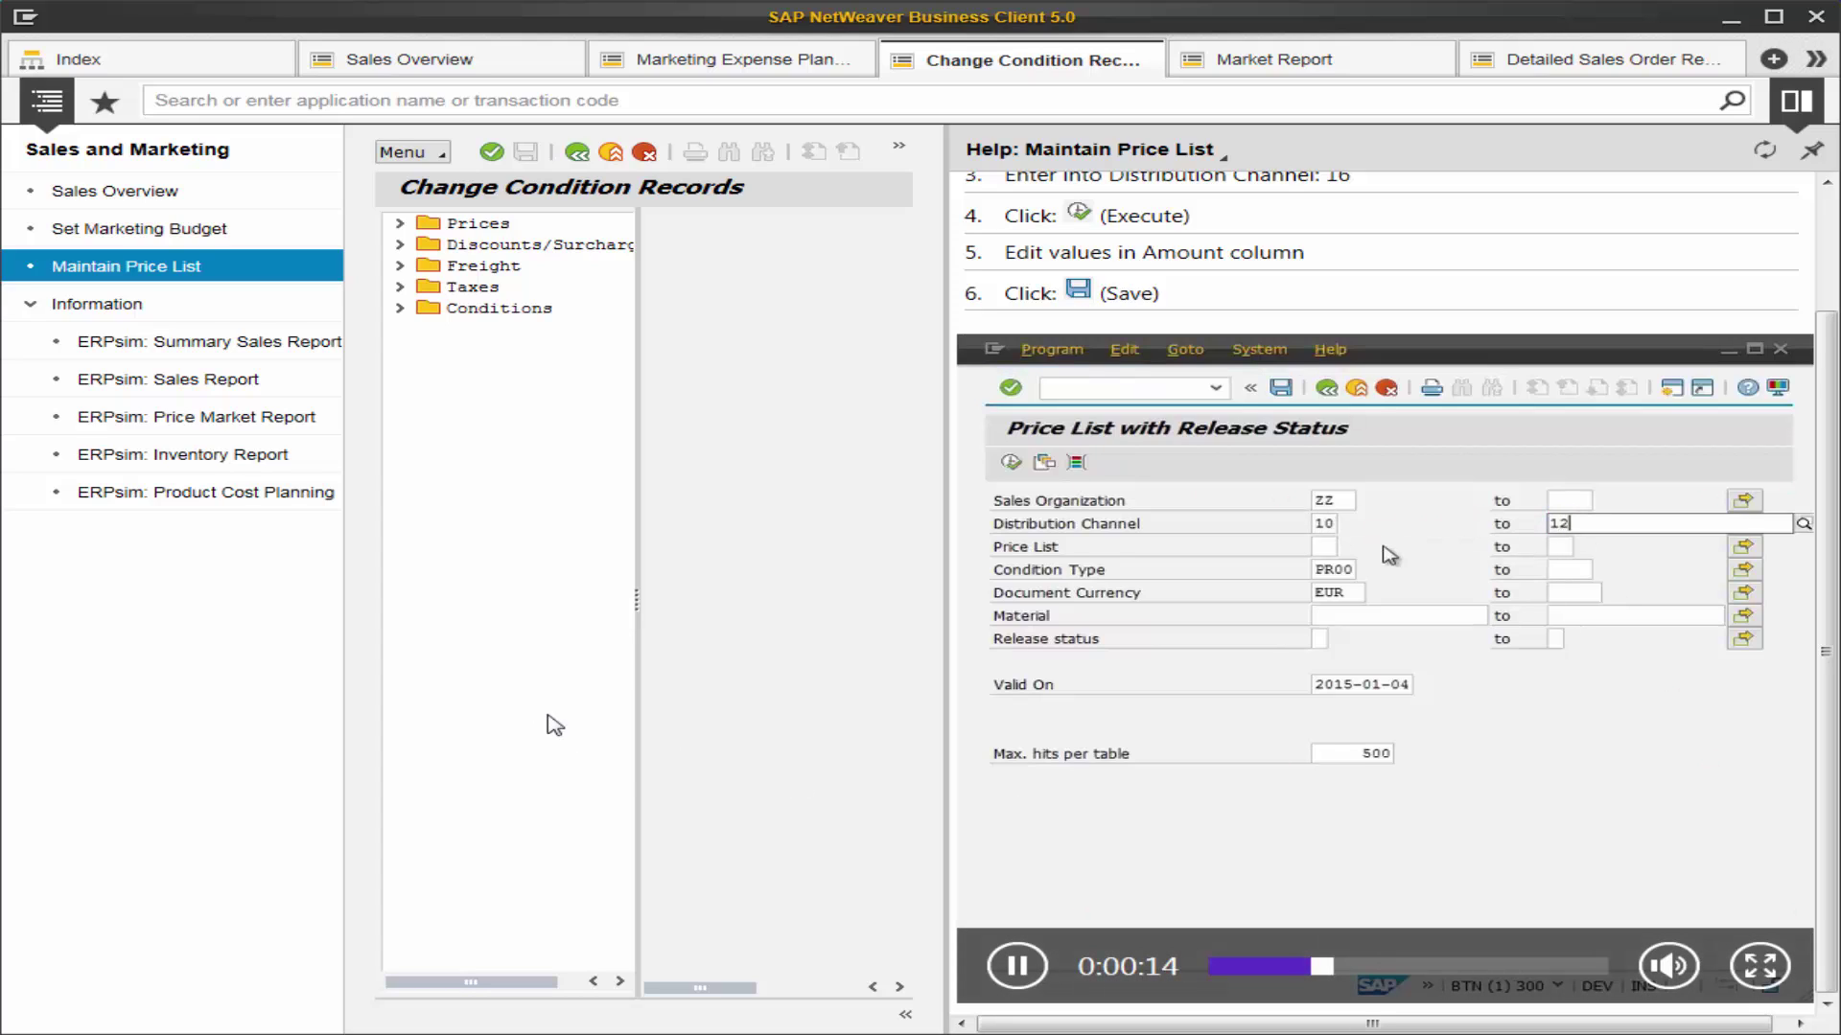
# Step: Show the Market Revenue tables in the side panel beside Marketing Expense Planning
pyautogui.click(666, 65)
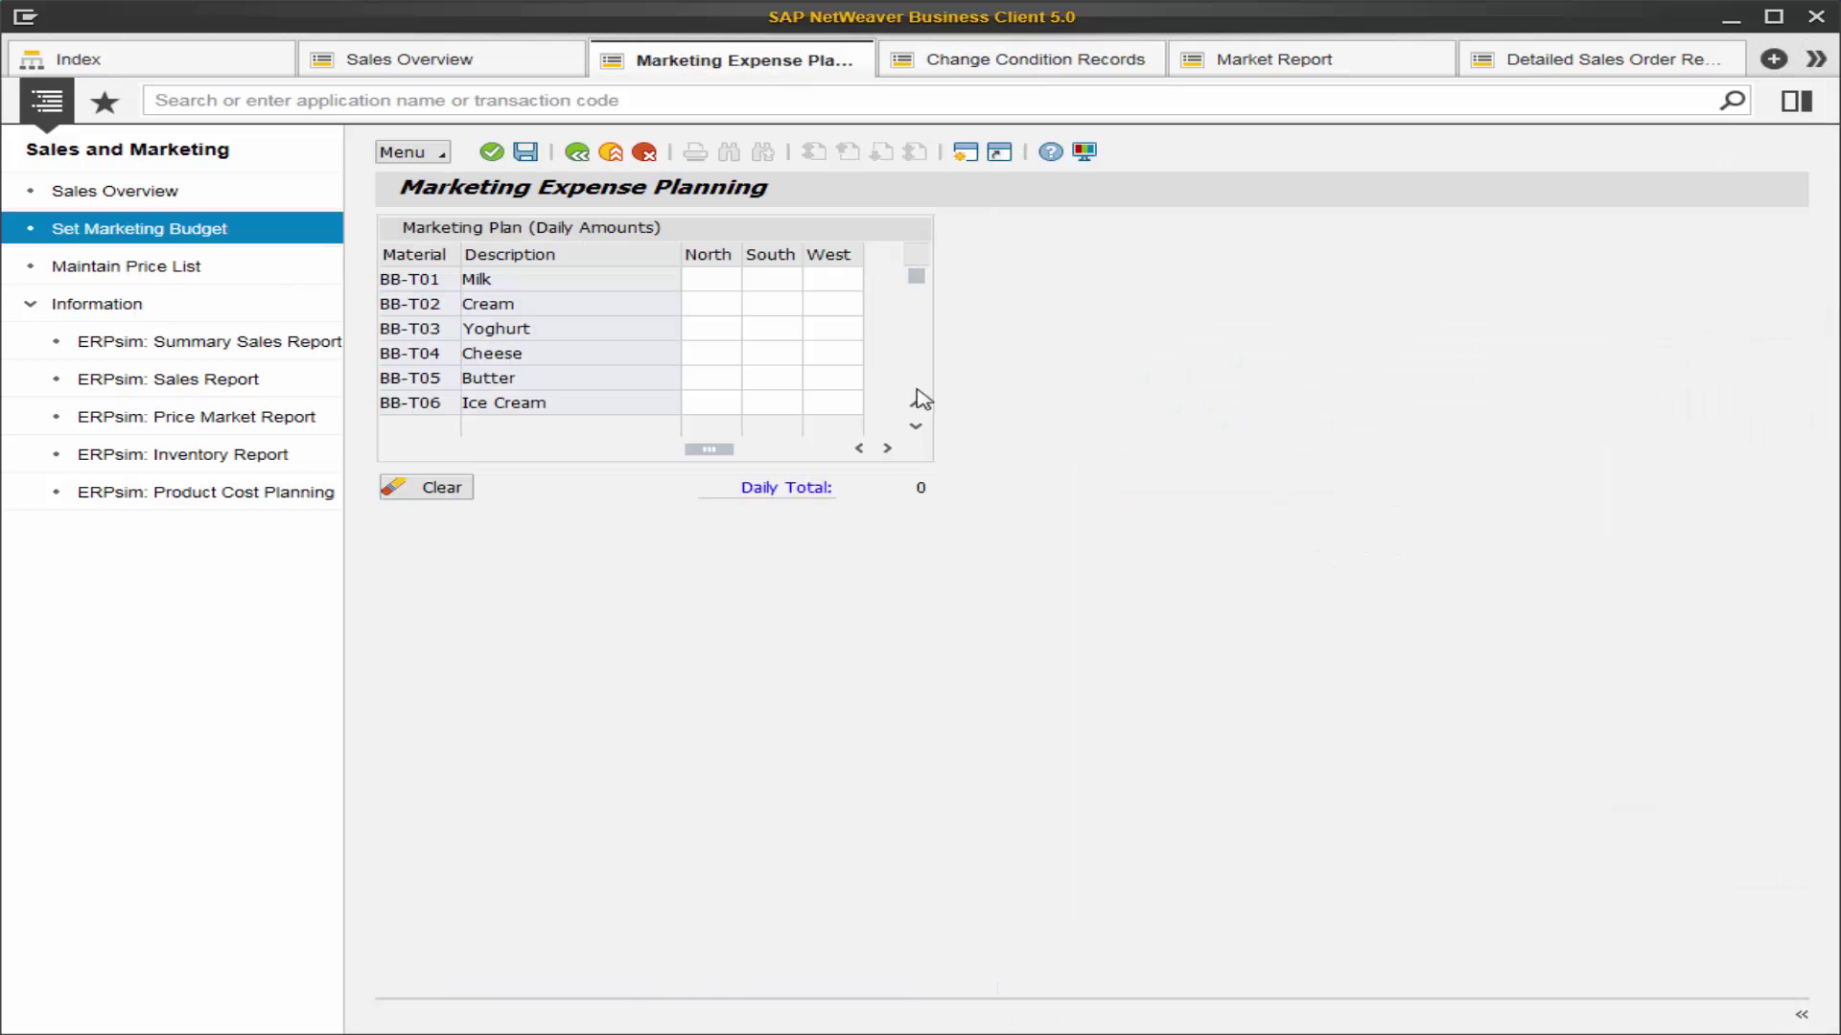
pyautogui.click(1797, 101)
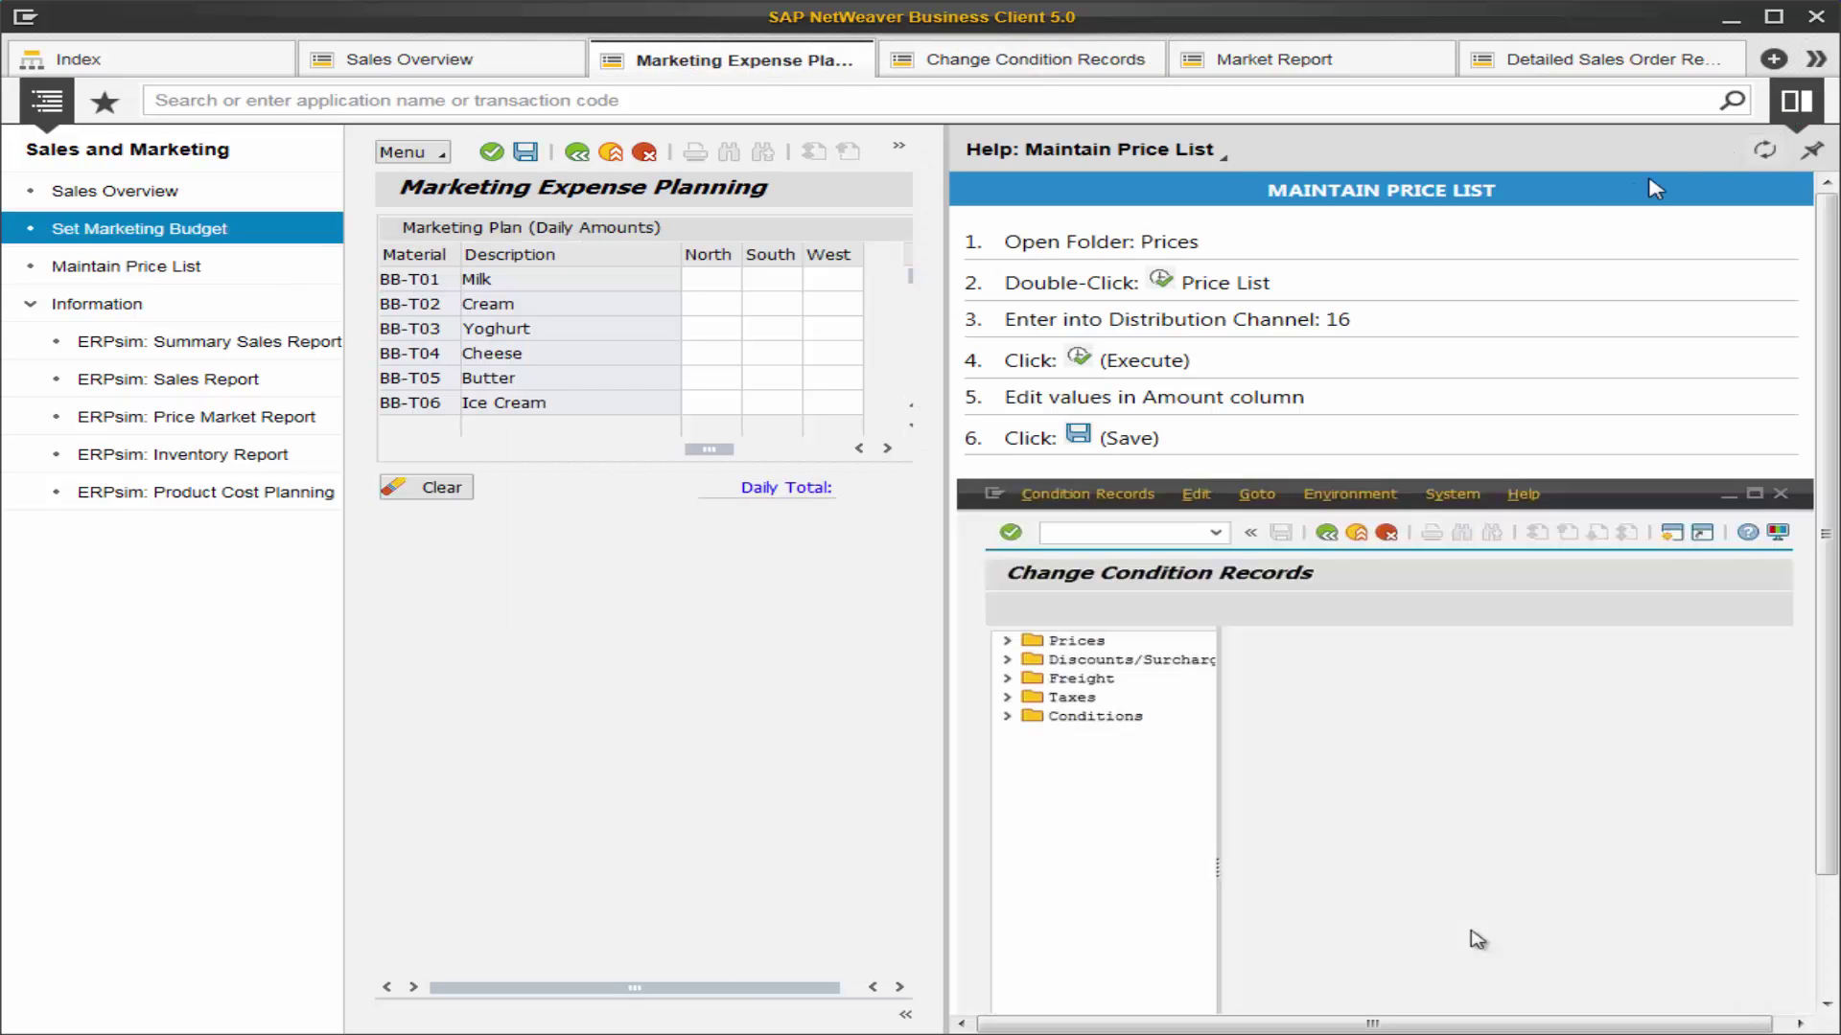
pyautogui.click(1204, 159)
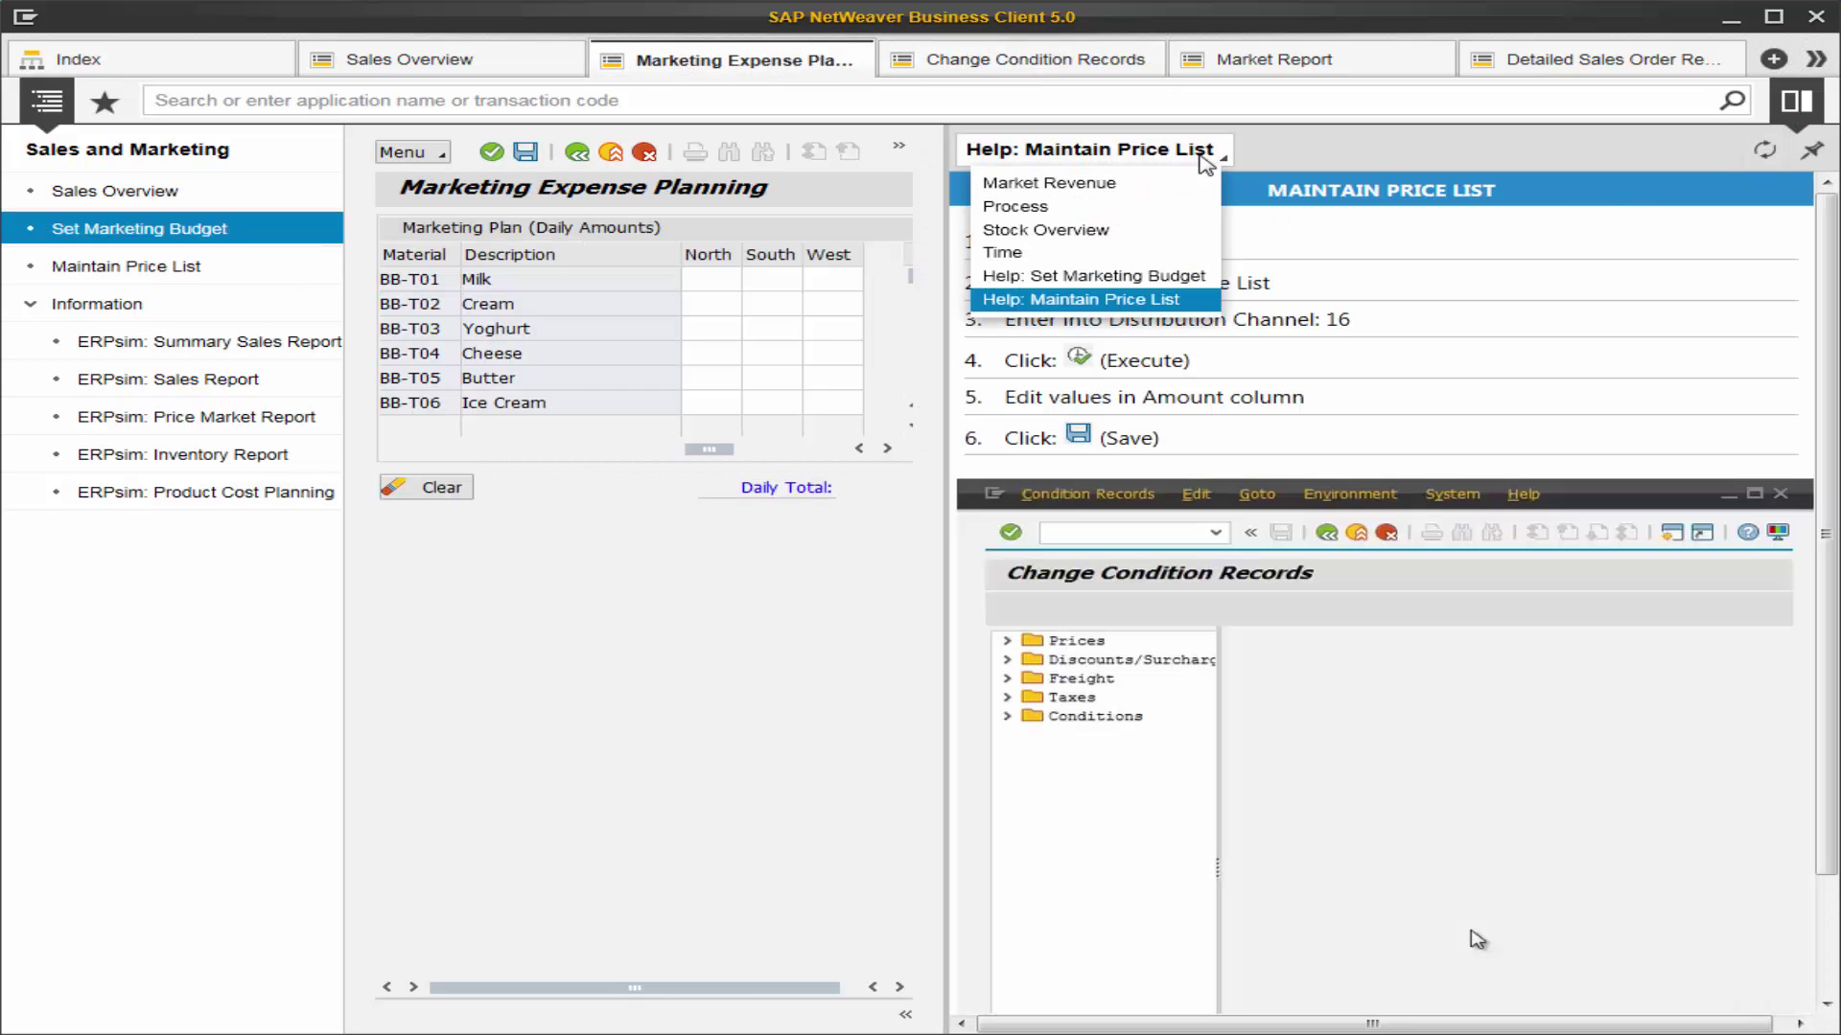
pyautogui.click(1171, 187)
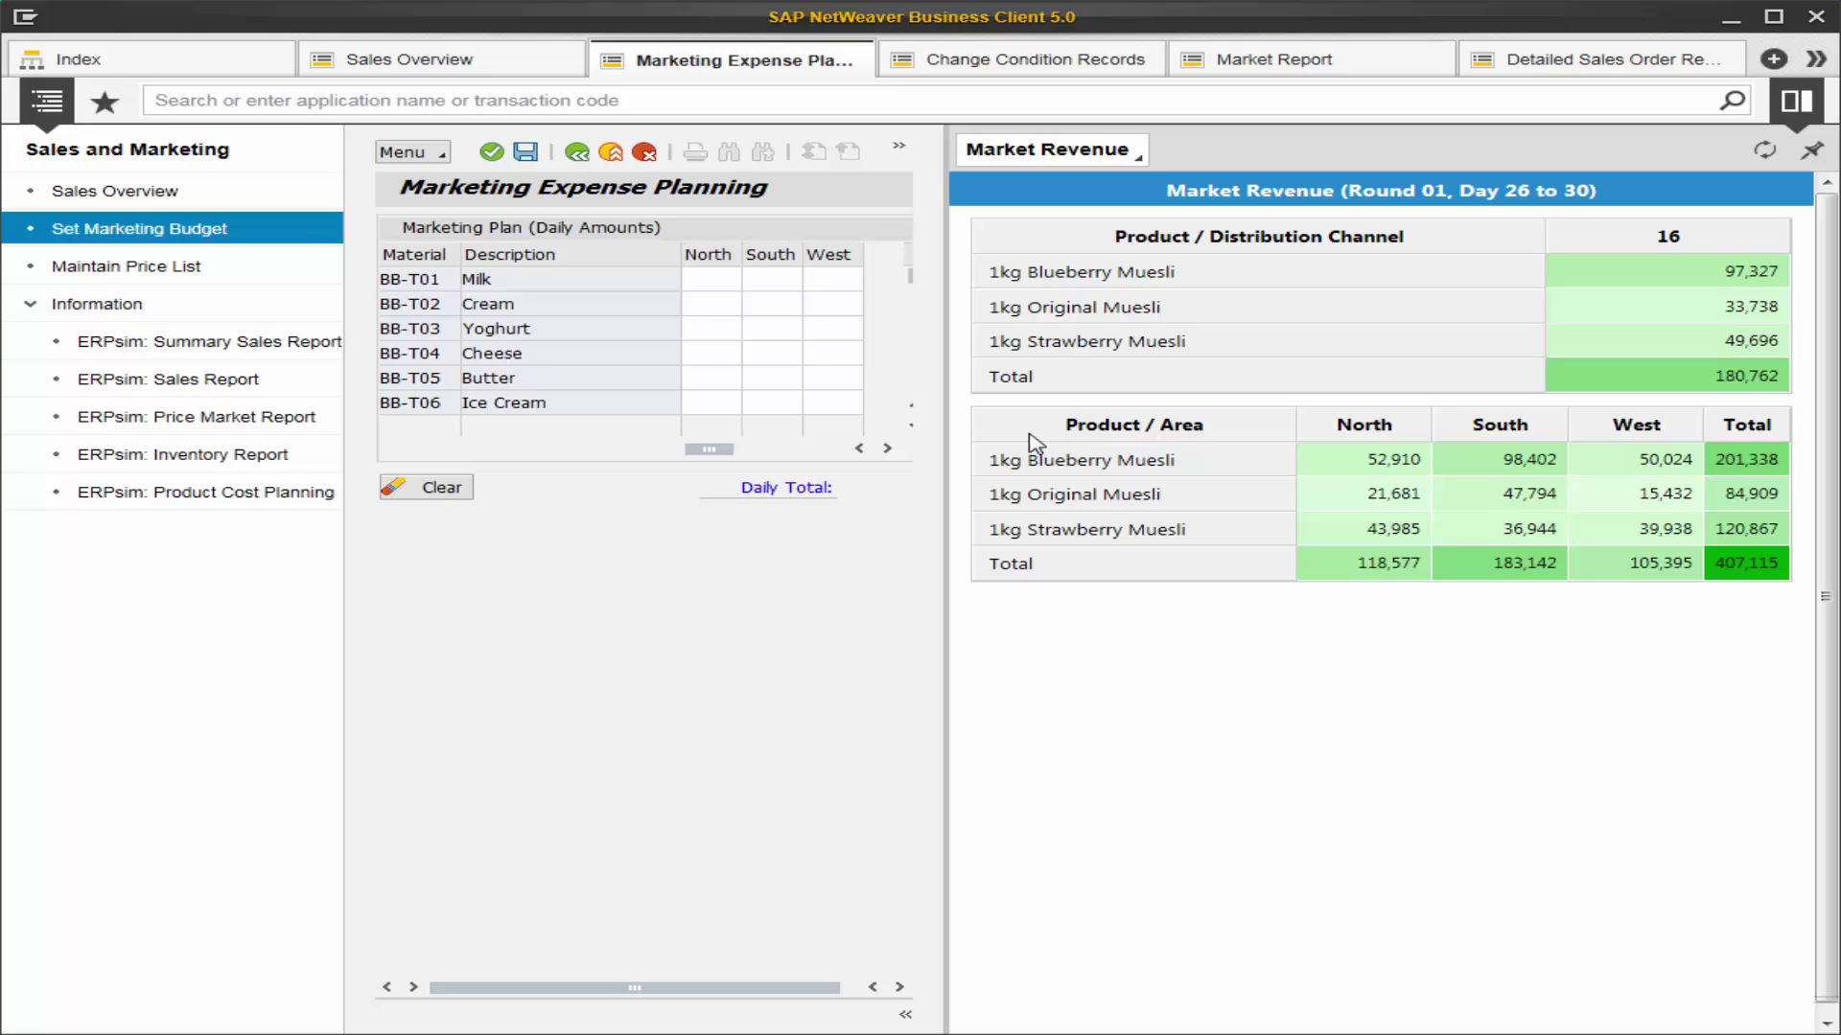
# Step: Flip through the Change Condition Records and Sales Overview tabs, ending on Marketing Expense Planning
pyautogui.click(1066, 67)
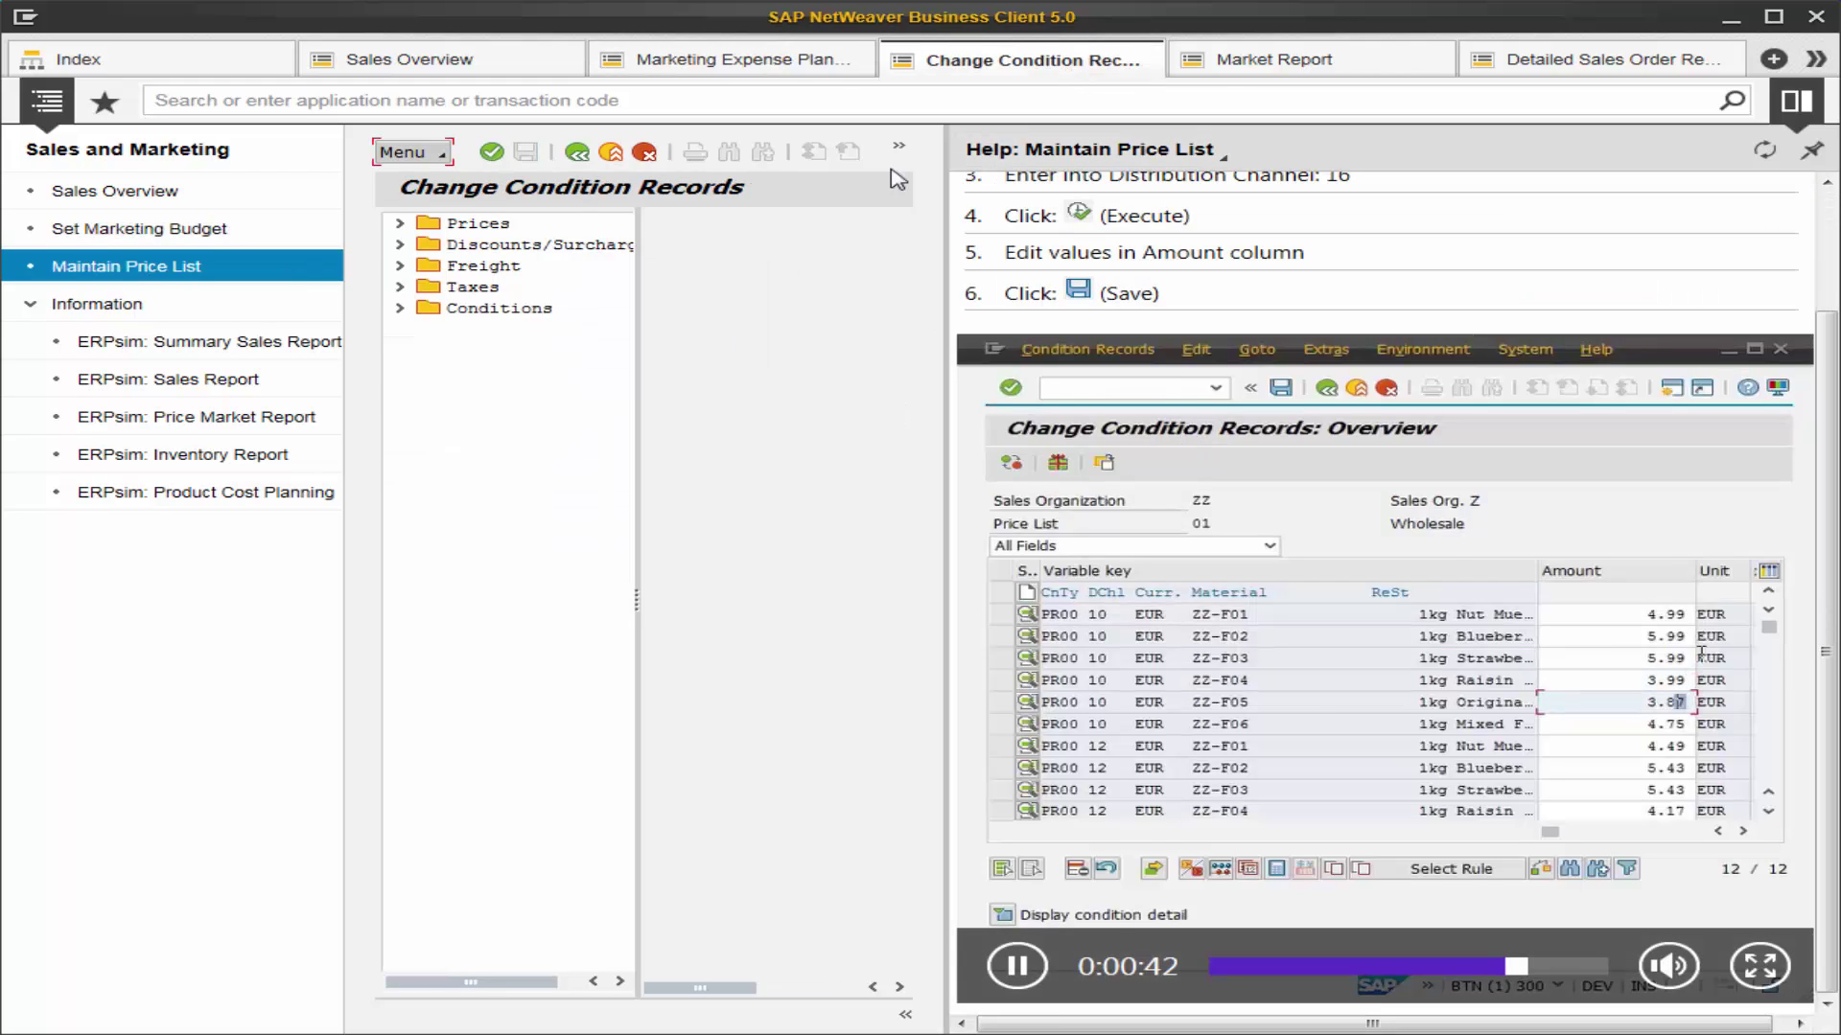
pyautogui.click(799, 60)
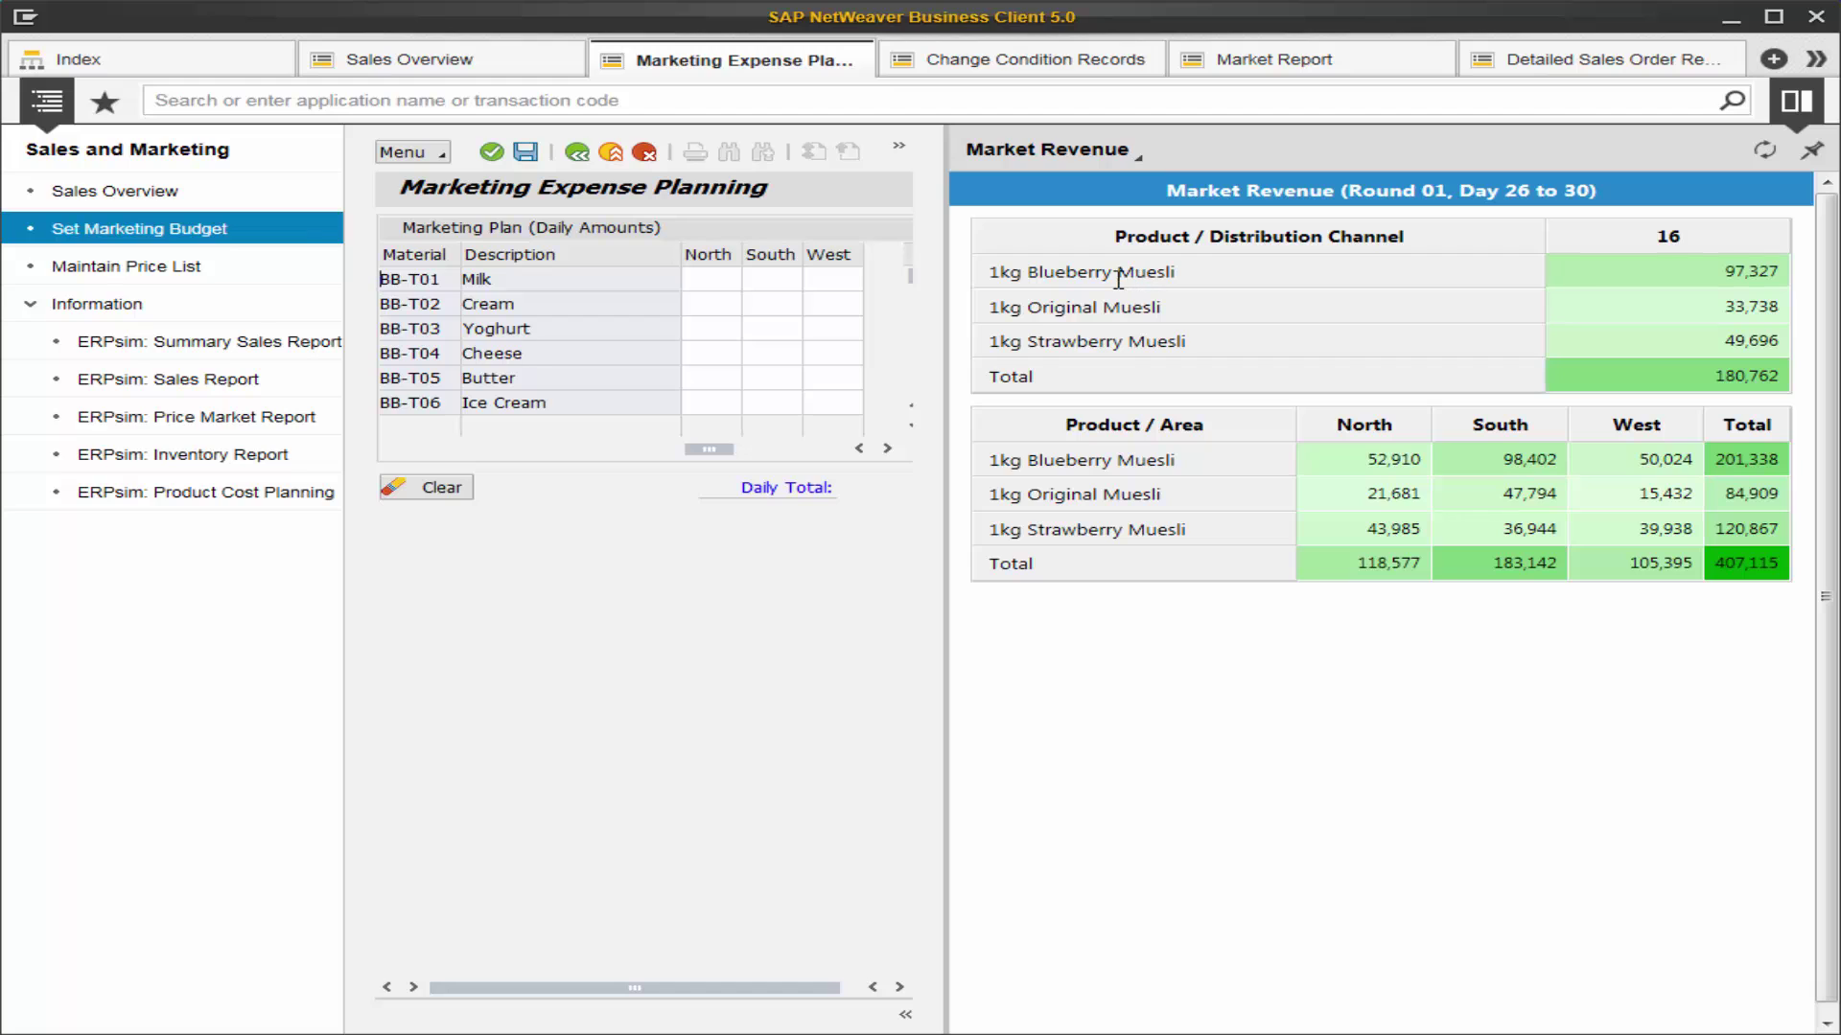
pyautogui.click(542, 69)
pyautogui.click(706, 66)
# Step: Cycle through the open tabs back to the Index and show the empty Favorites panel
pyautogui.click(997, 72)
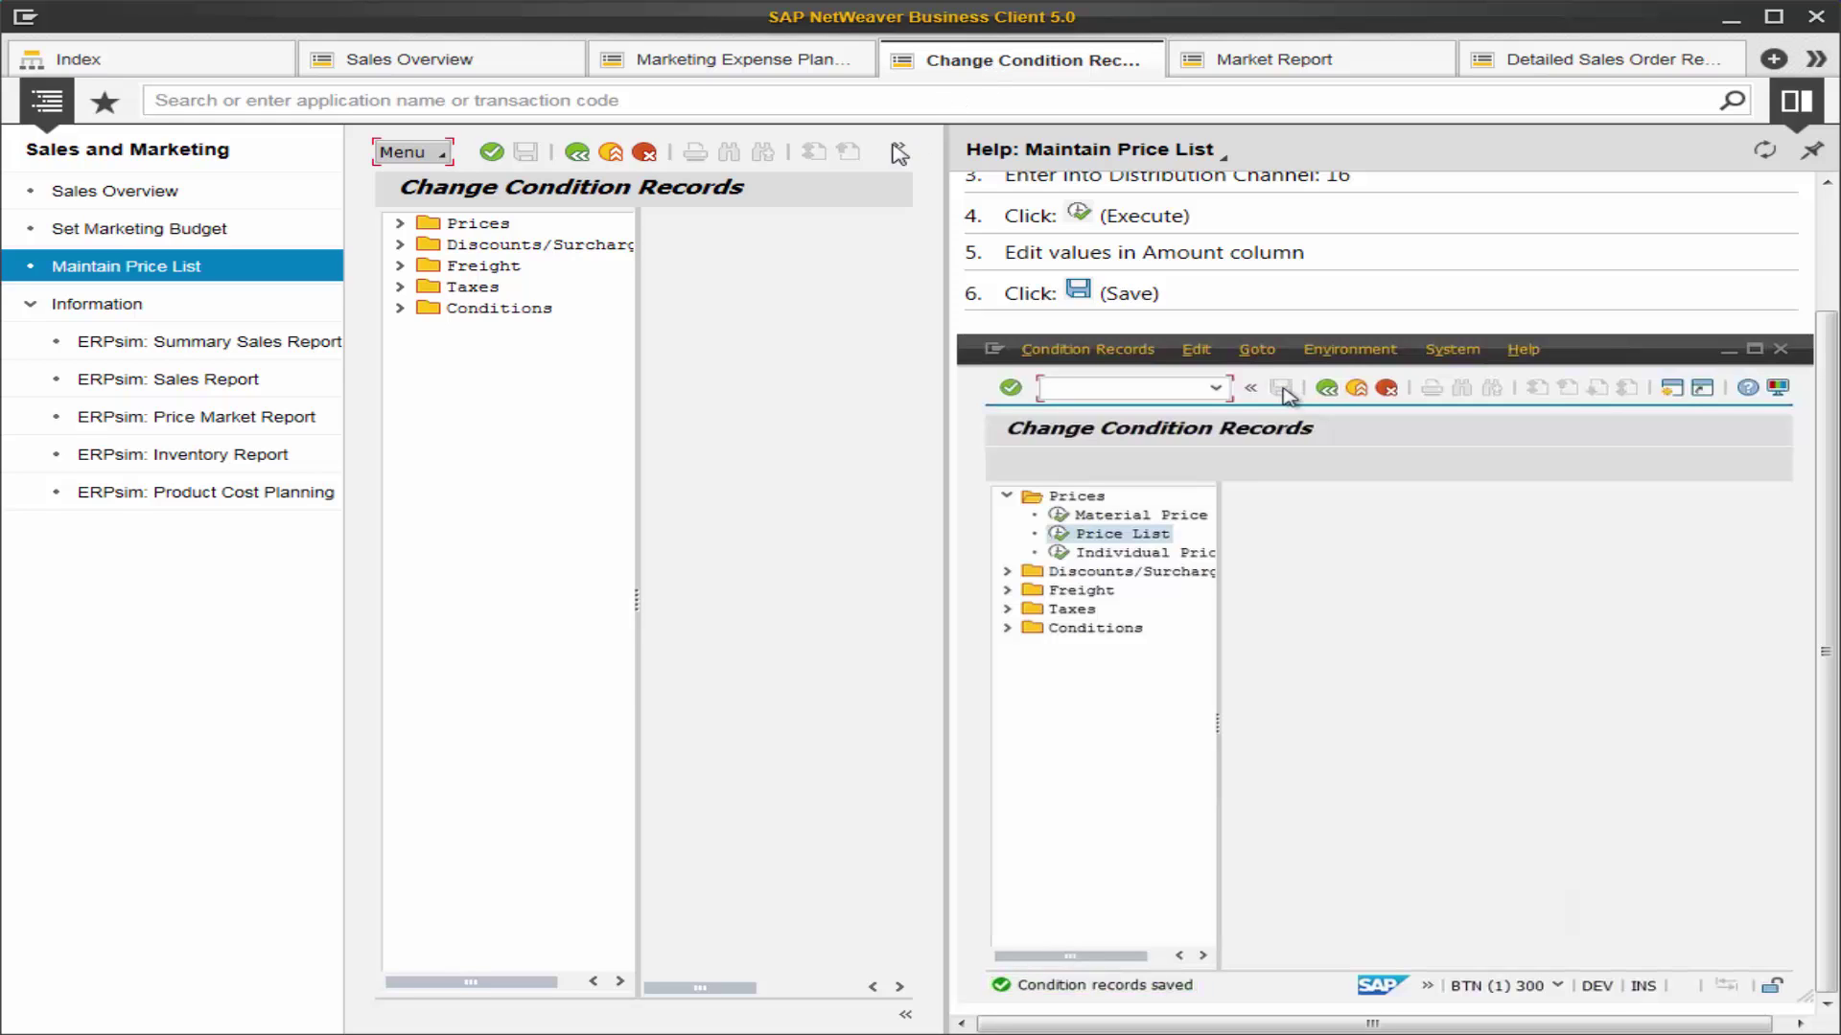
pyautogui.click(214, 64)
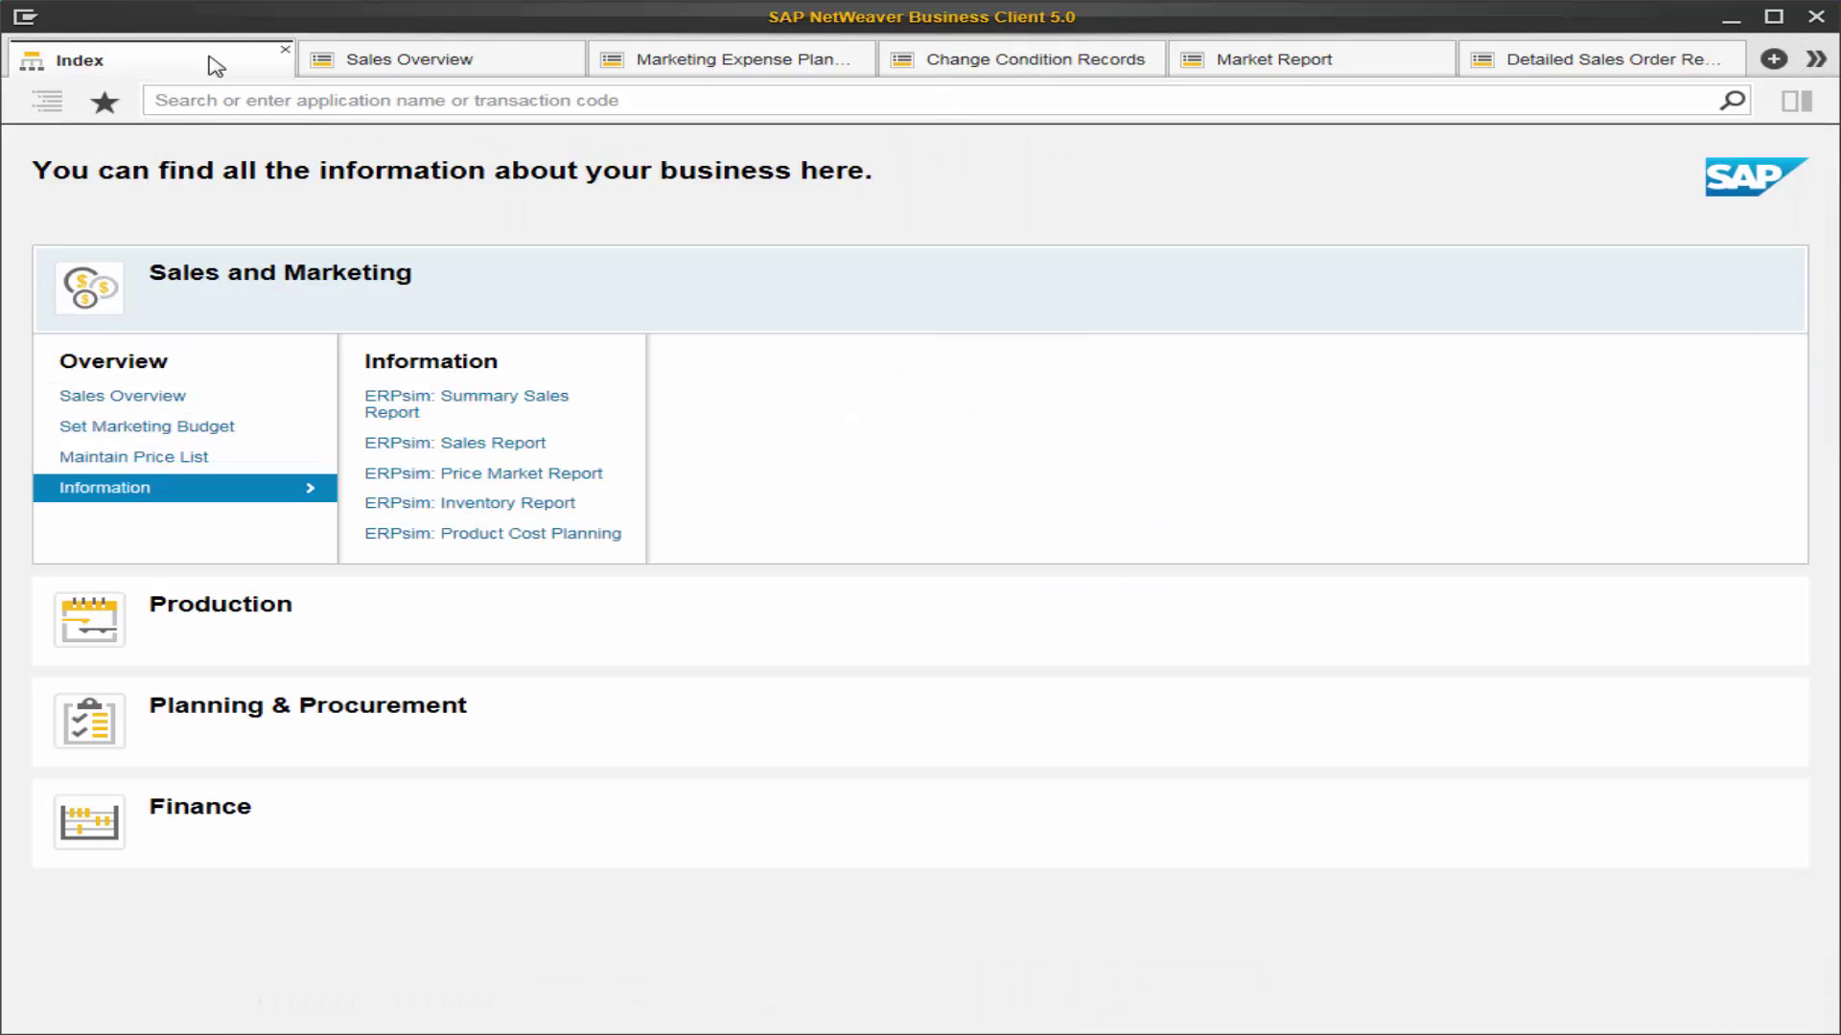
pyautogui.click(468, 63)
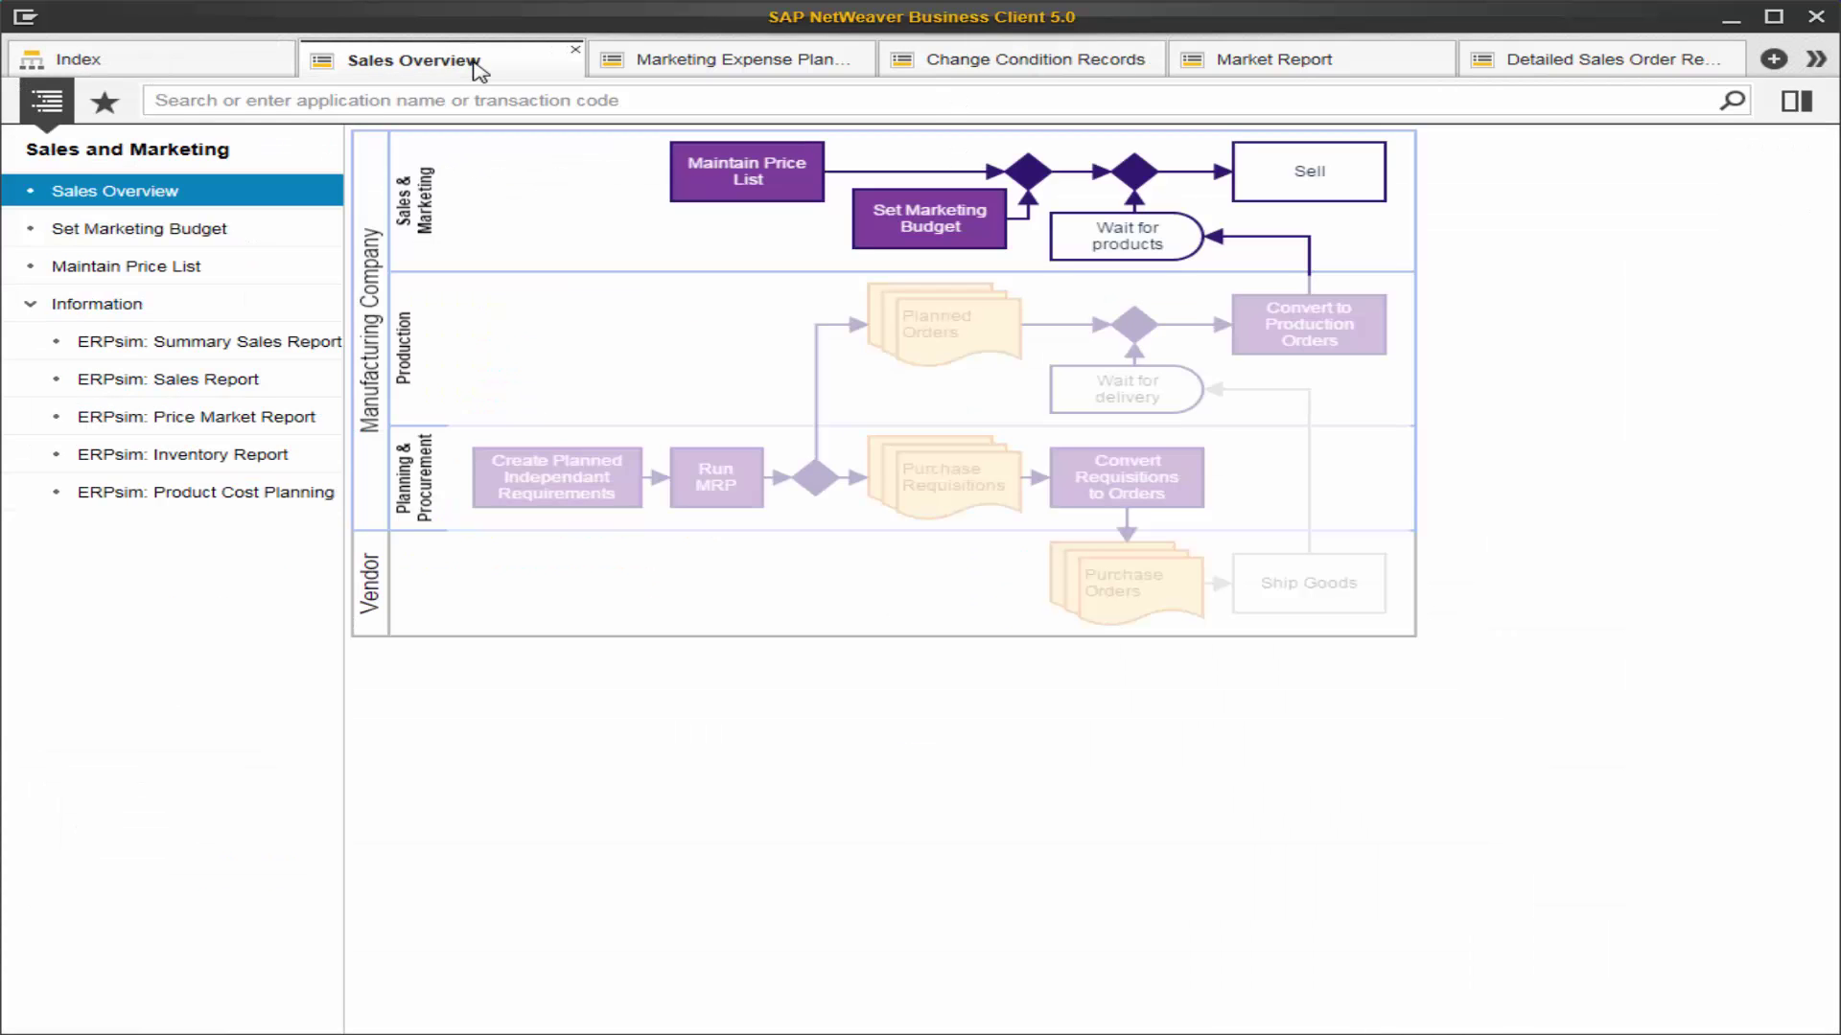
pyautogui.click(209, 65)
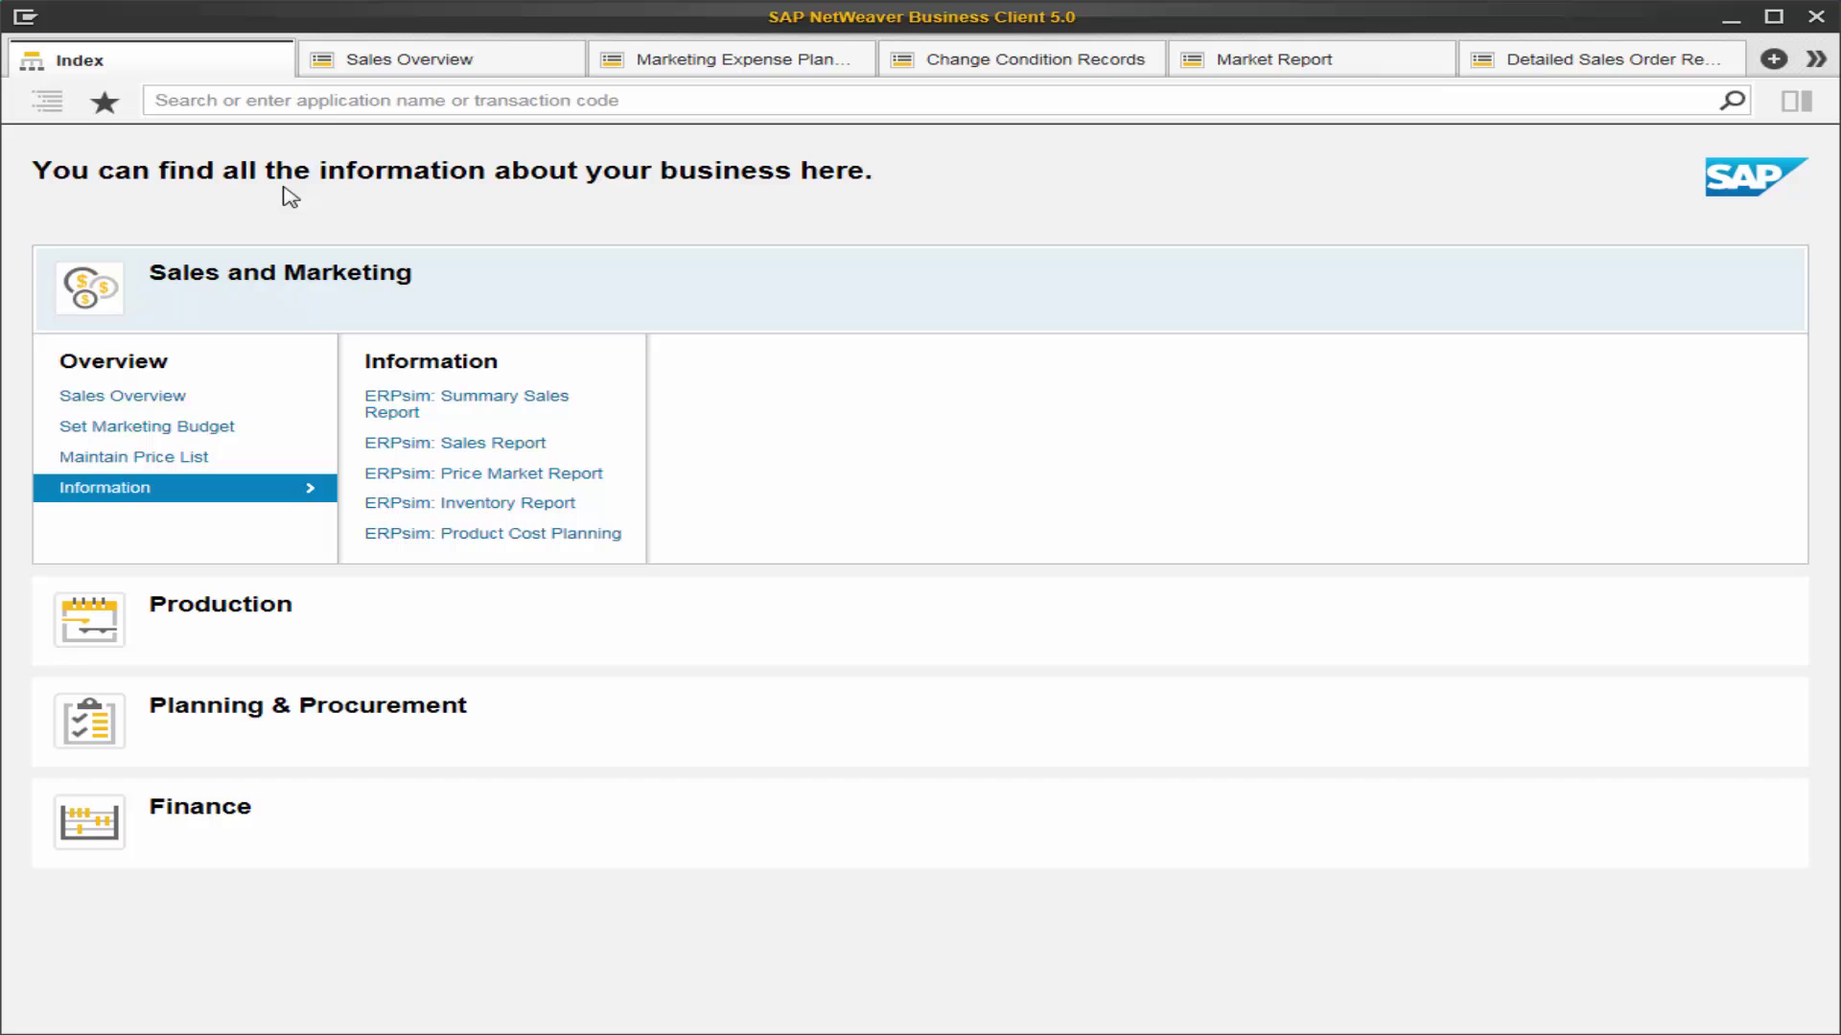
pyautogui.click(107, 119)
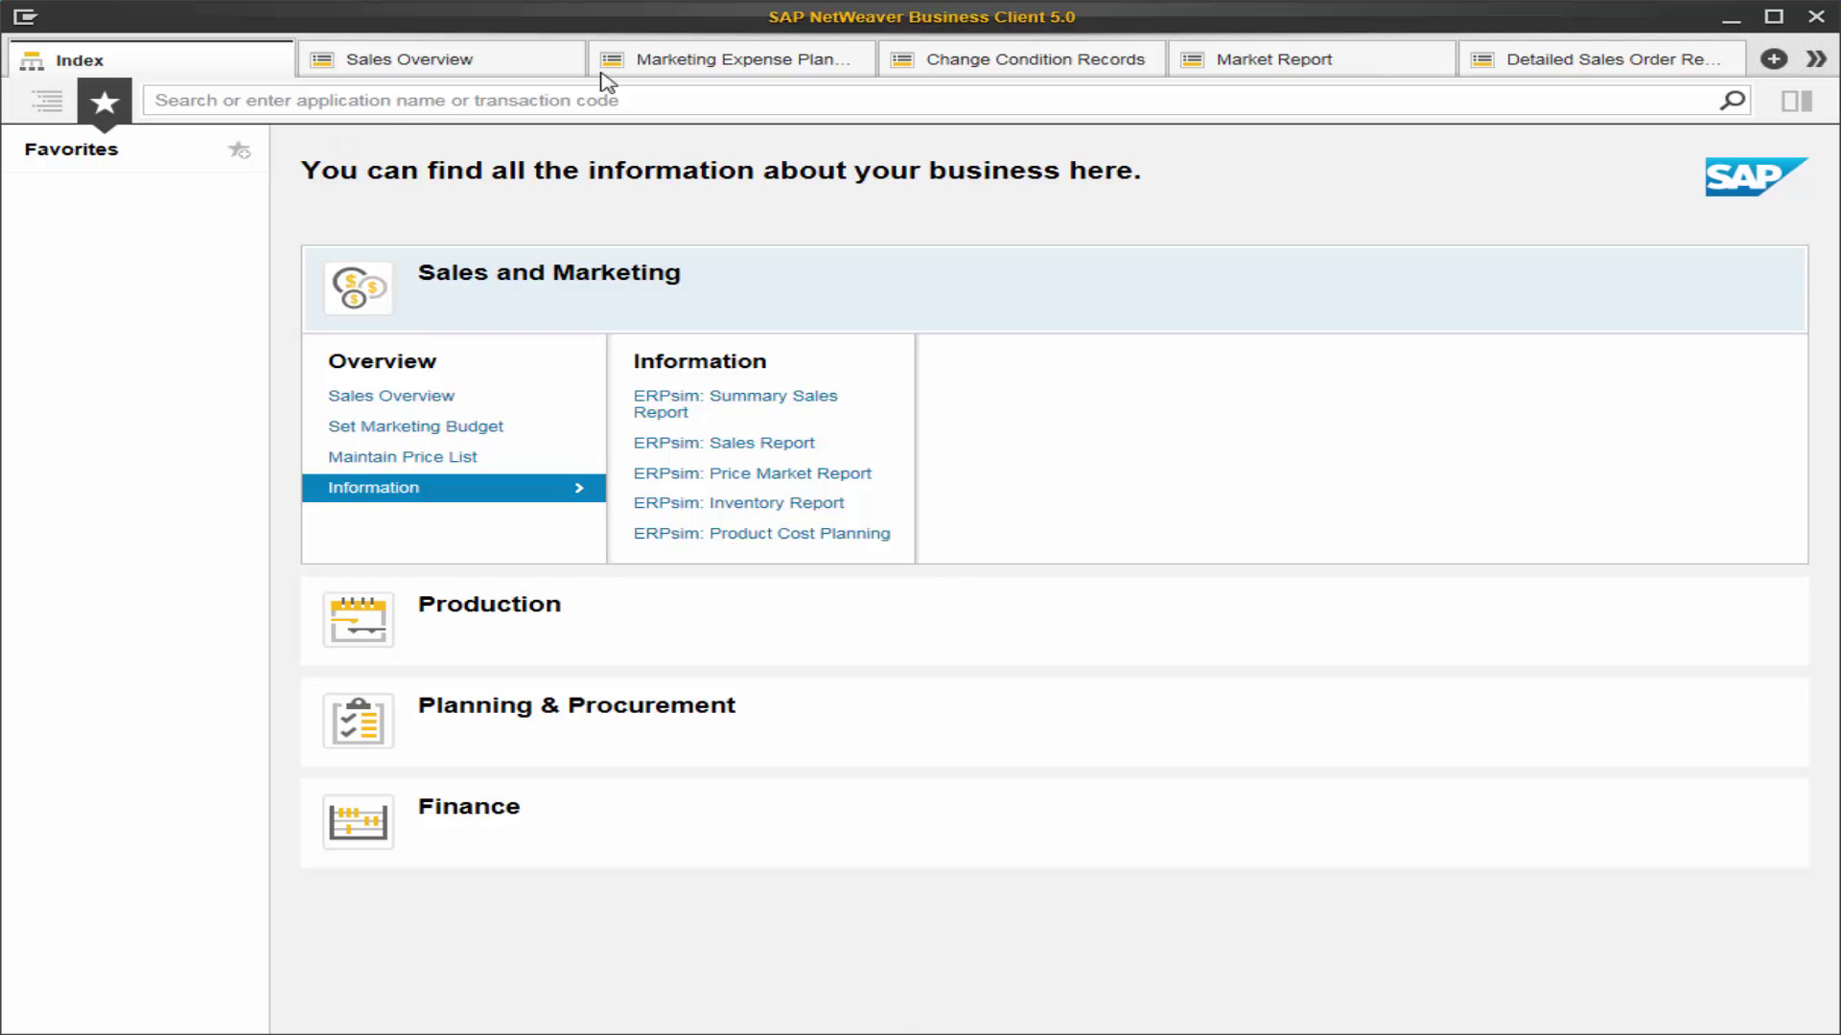
# Step: Add Marketing Expense Planning to Favorites
pyautogui.click(757, 59)
pyautogui.click(240, 151)
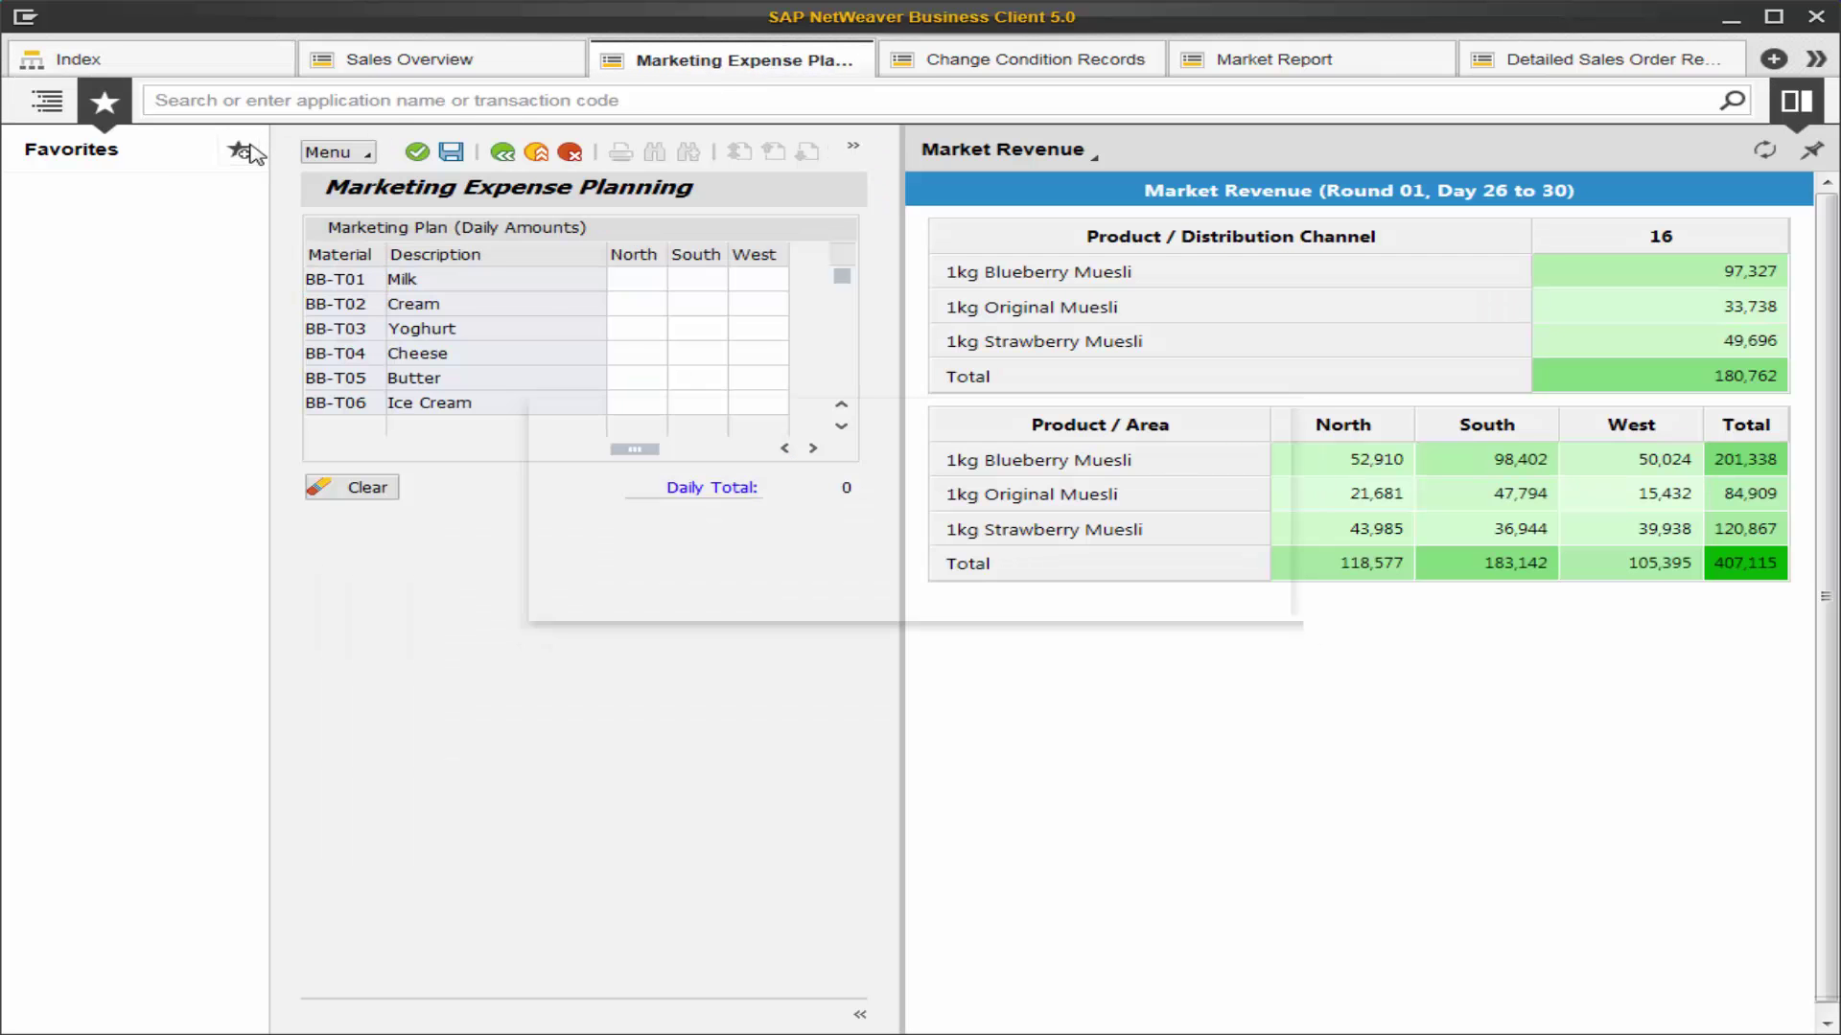
pyautogui.click(1153, 599)
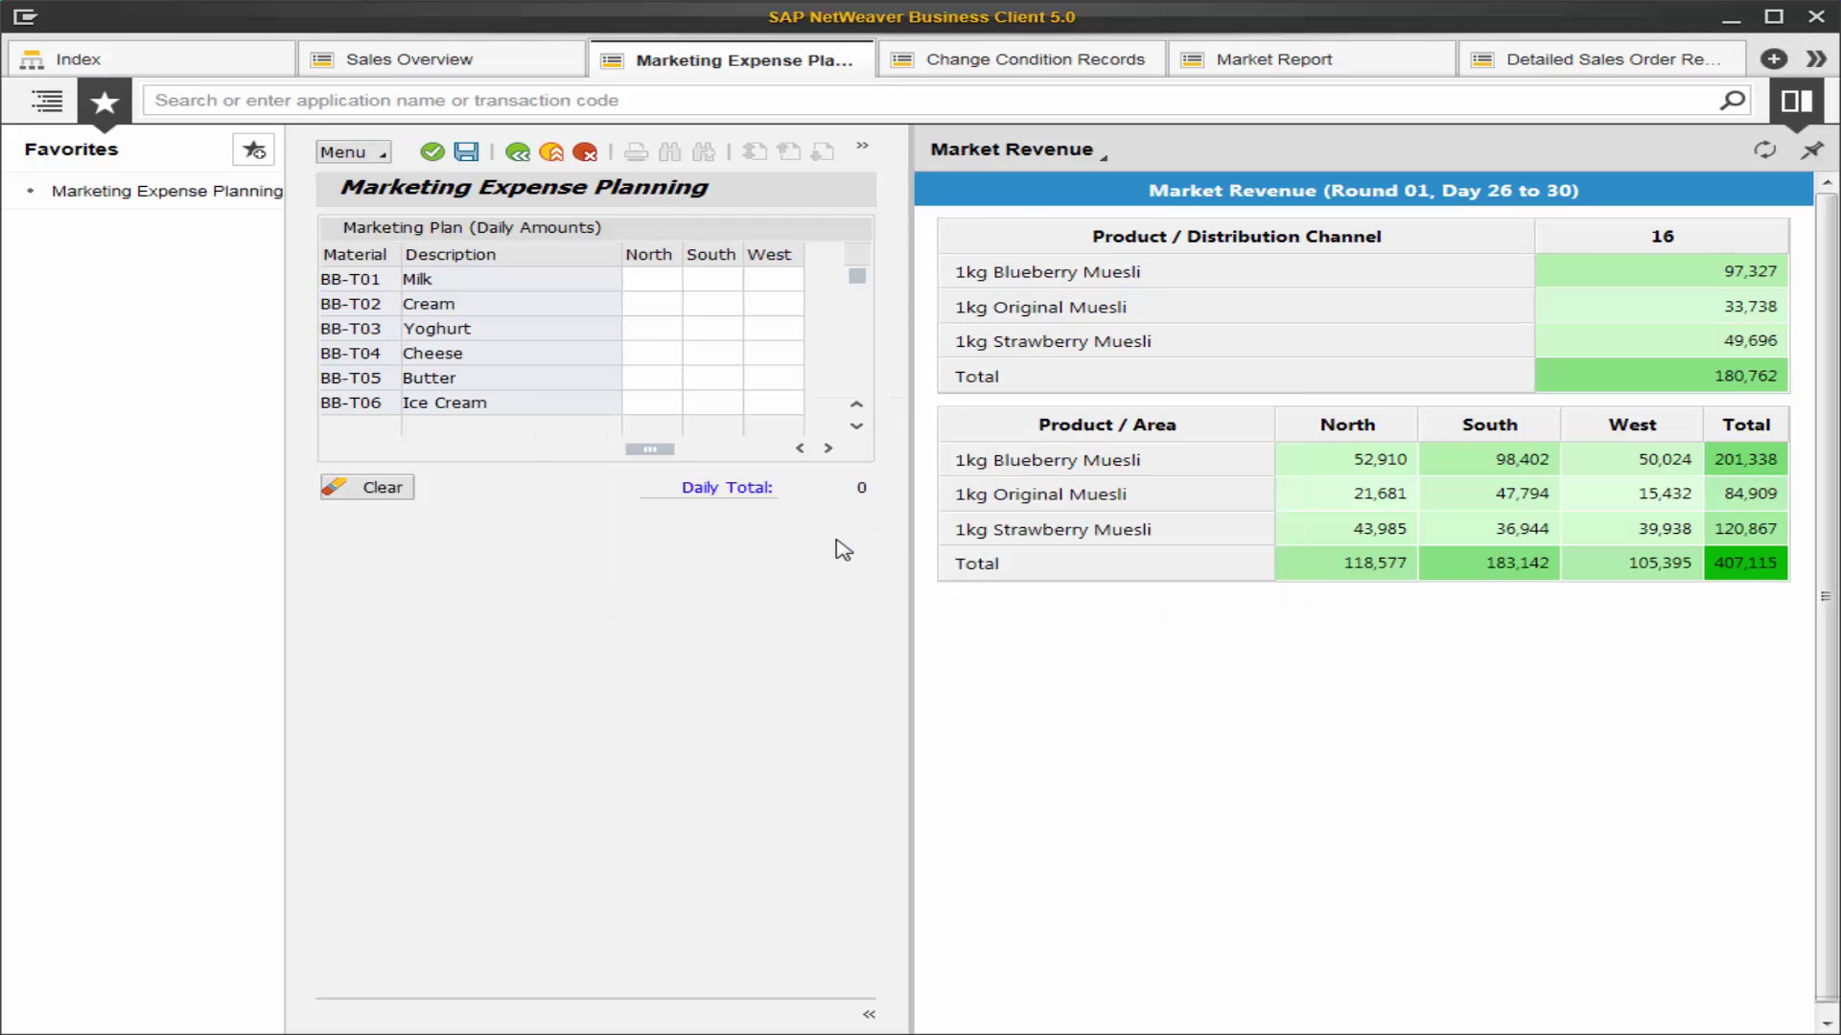
# Step: Add the Market Report to Favorites
pyautogui.click(1330, 75)
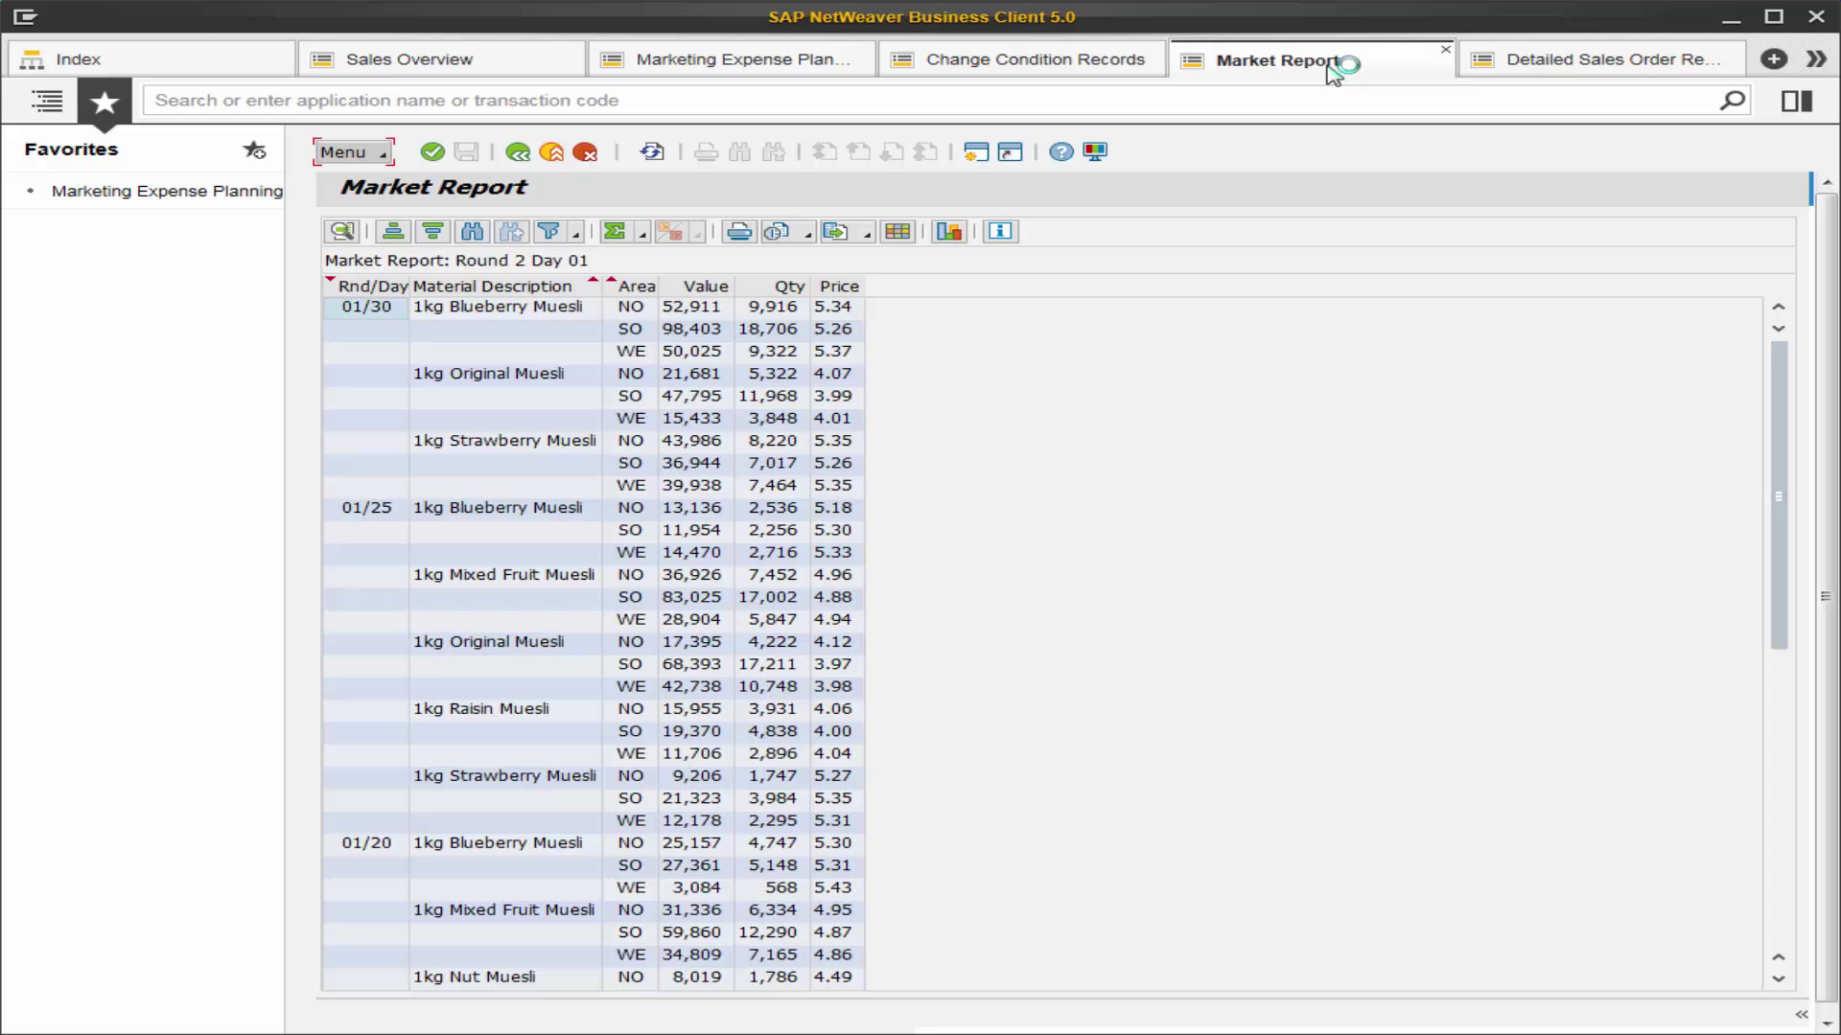
pyautogui.click(253, 150)
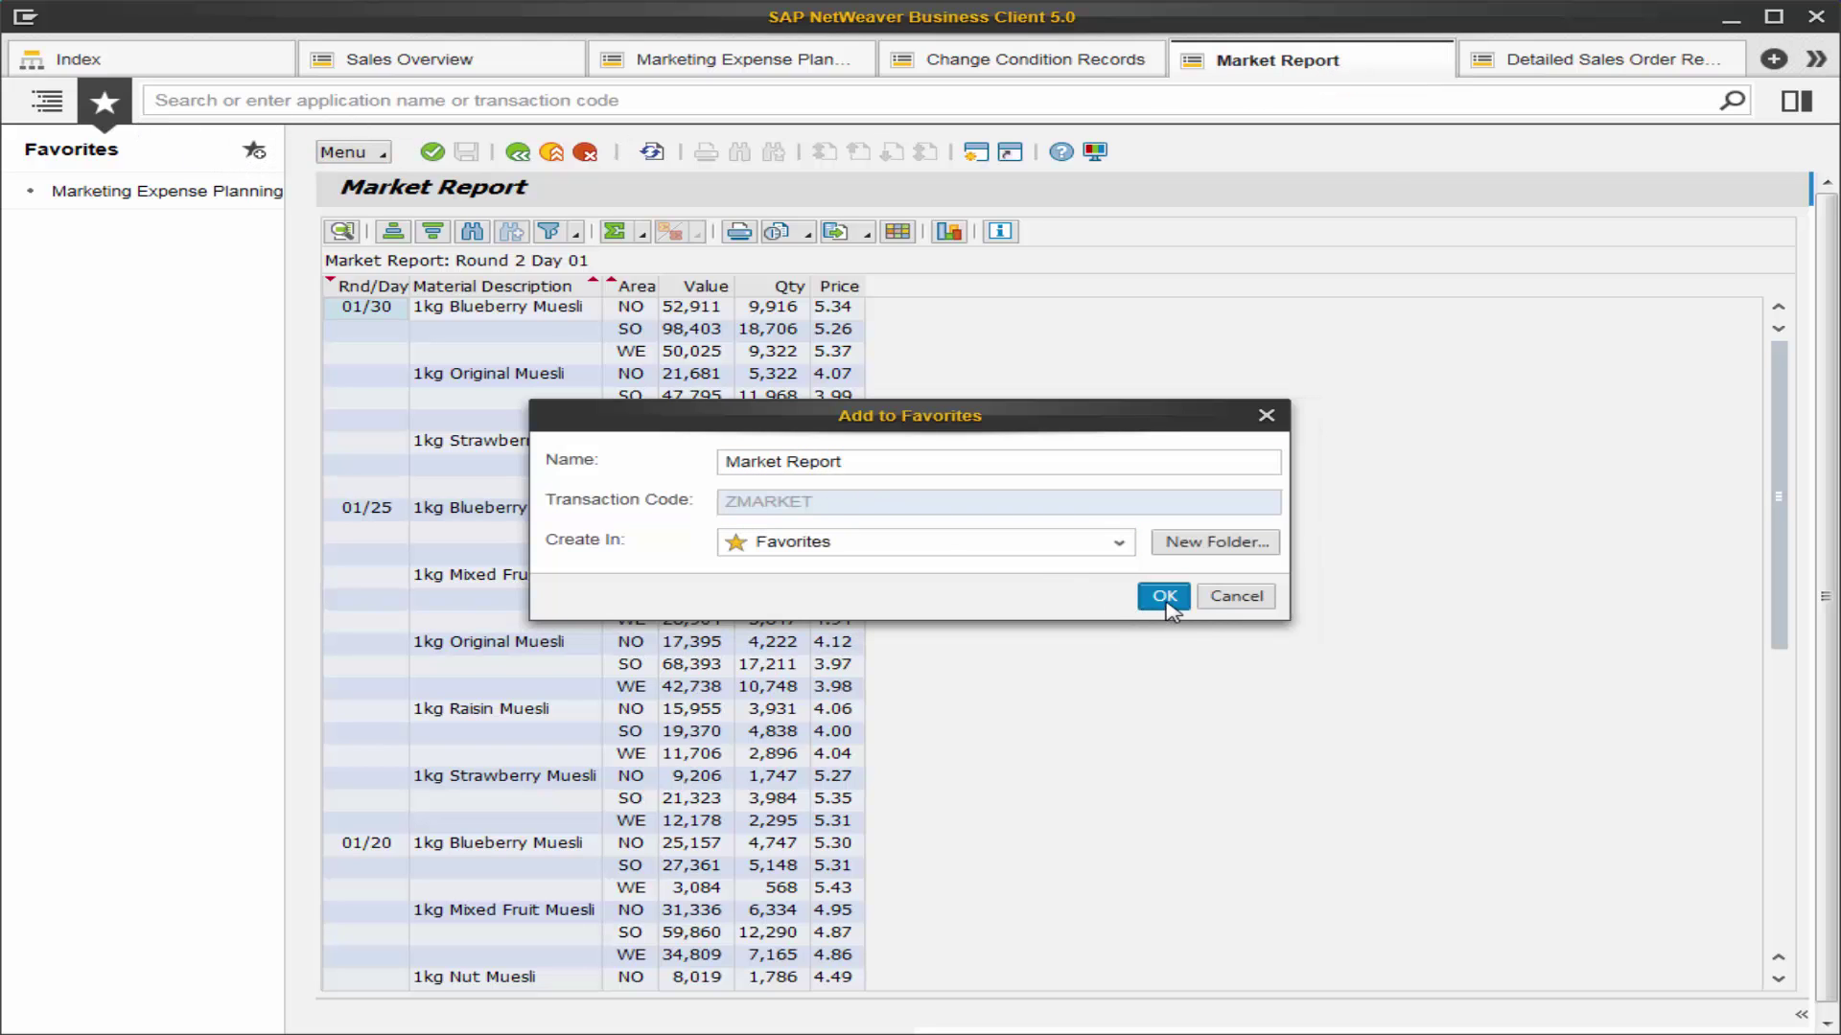
pyautogui.click(1164, 596)
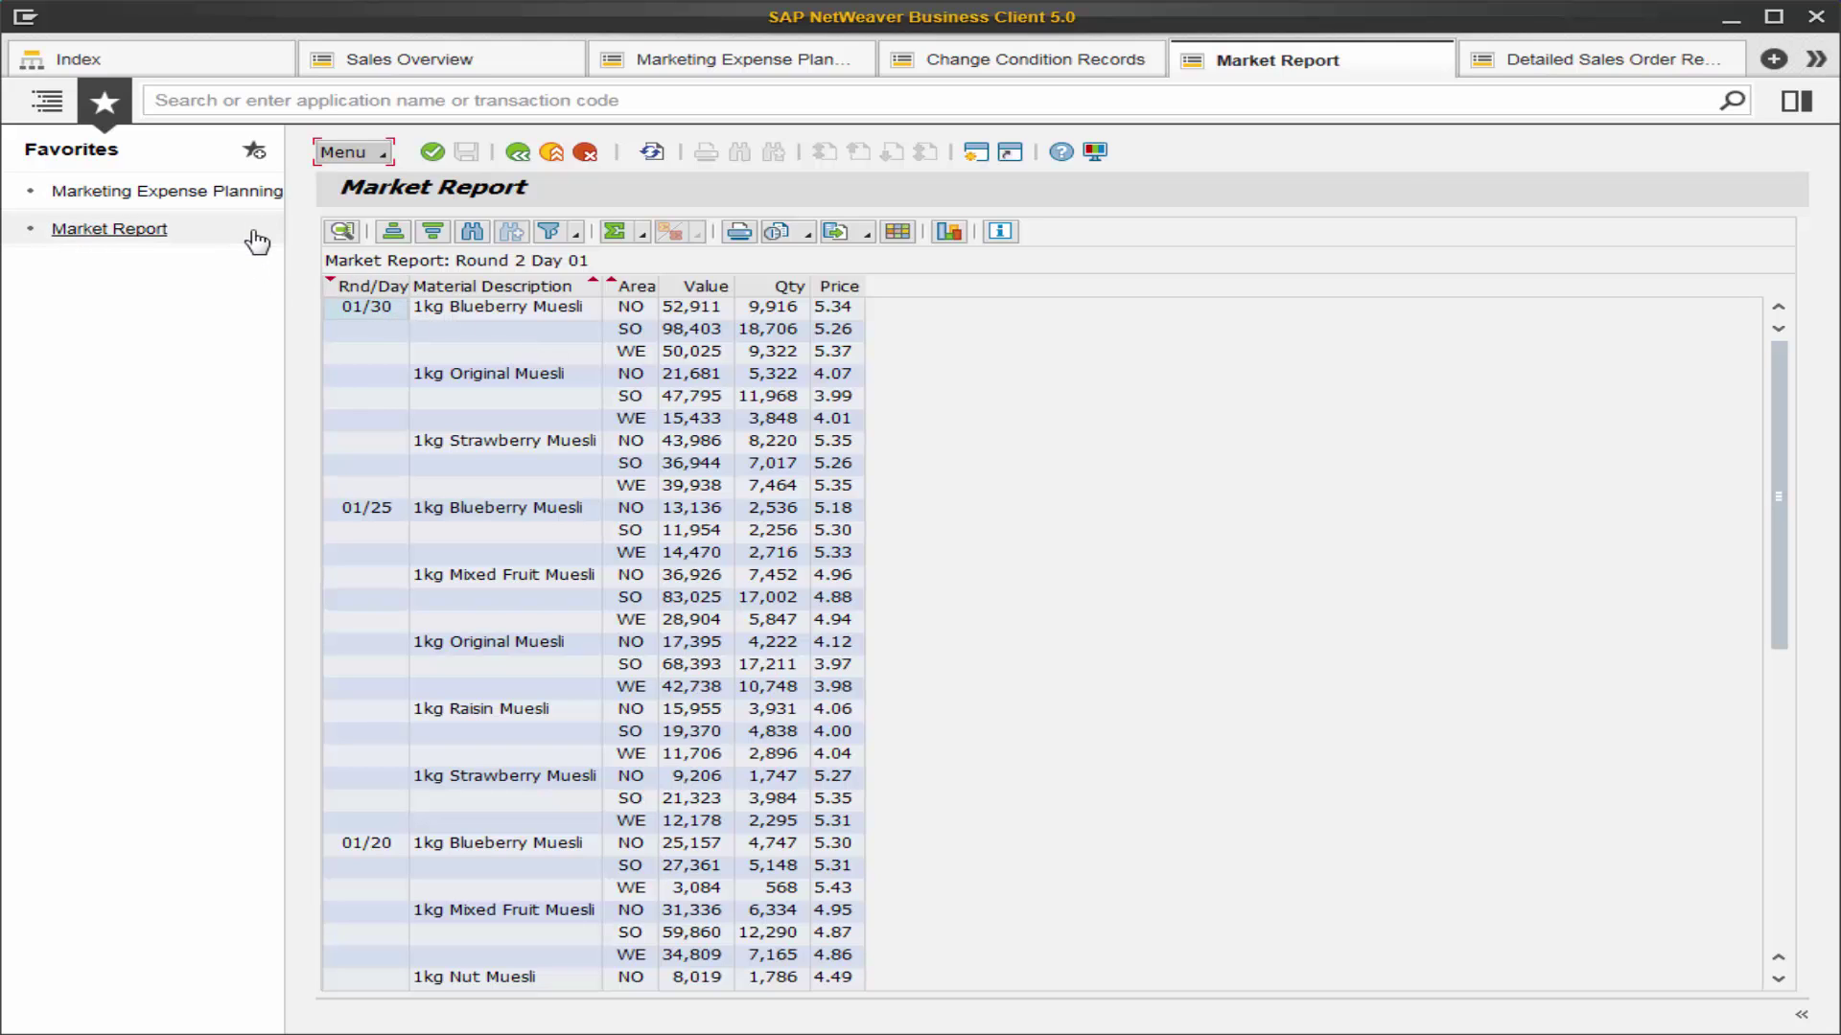
# Step: Search 'marketing' to open Marketing Expense Planning, then 'market' to open the Market Report
pyautogui.click(196, 59)
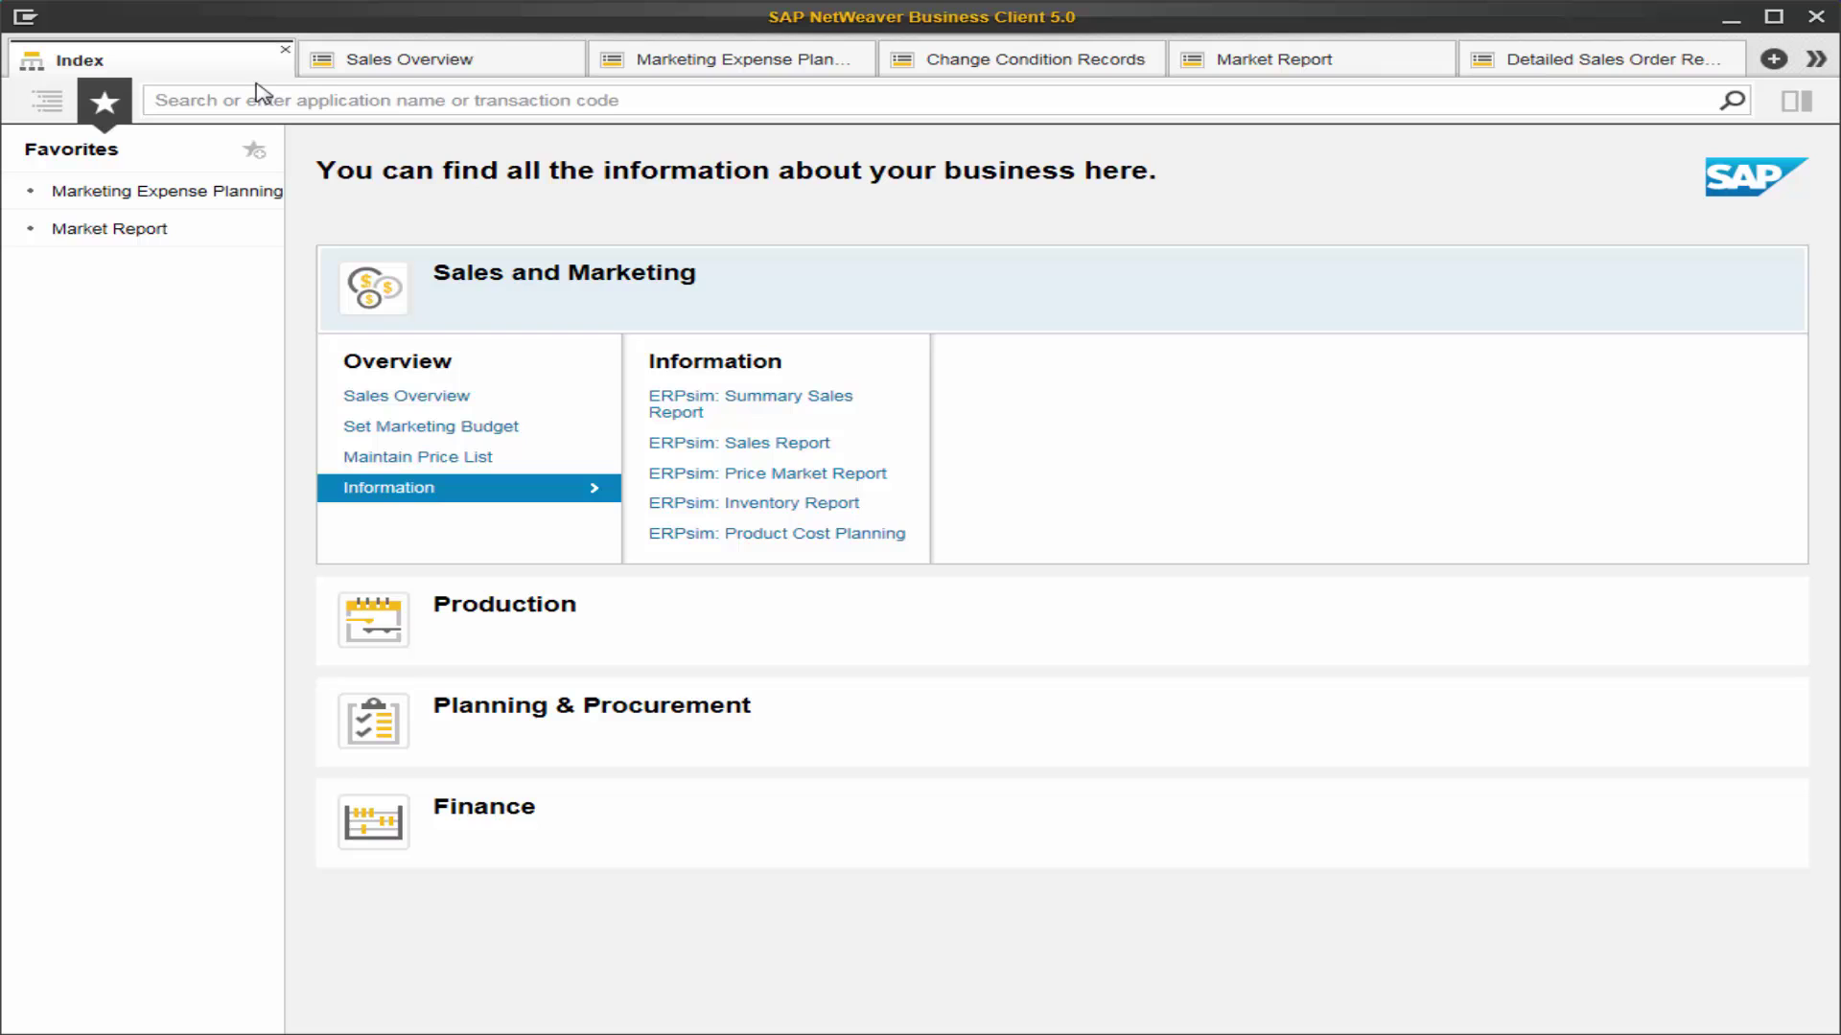
pyautogui.click(605, 104)
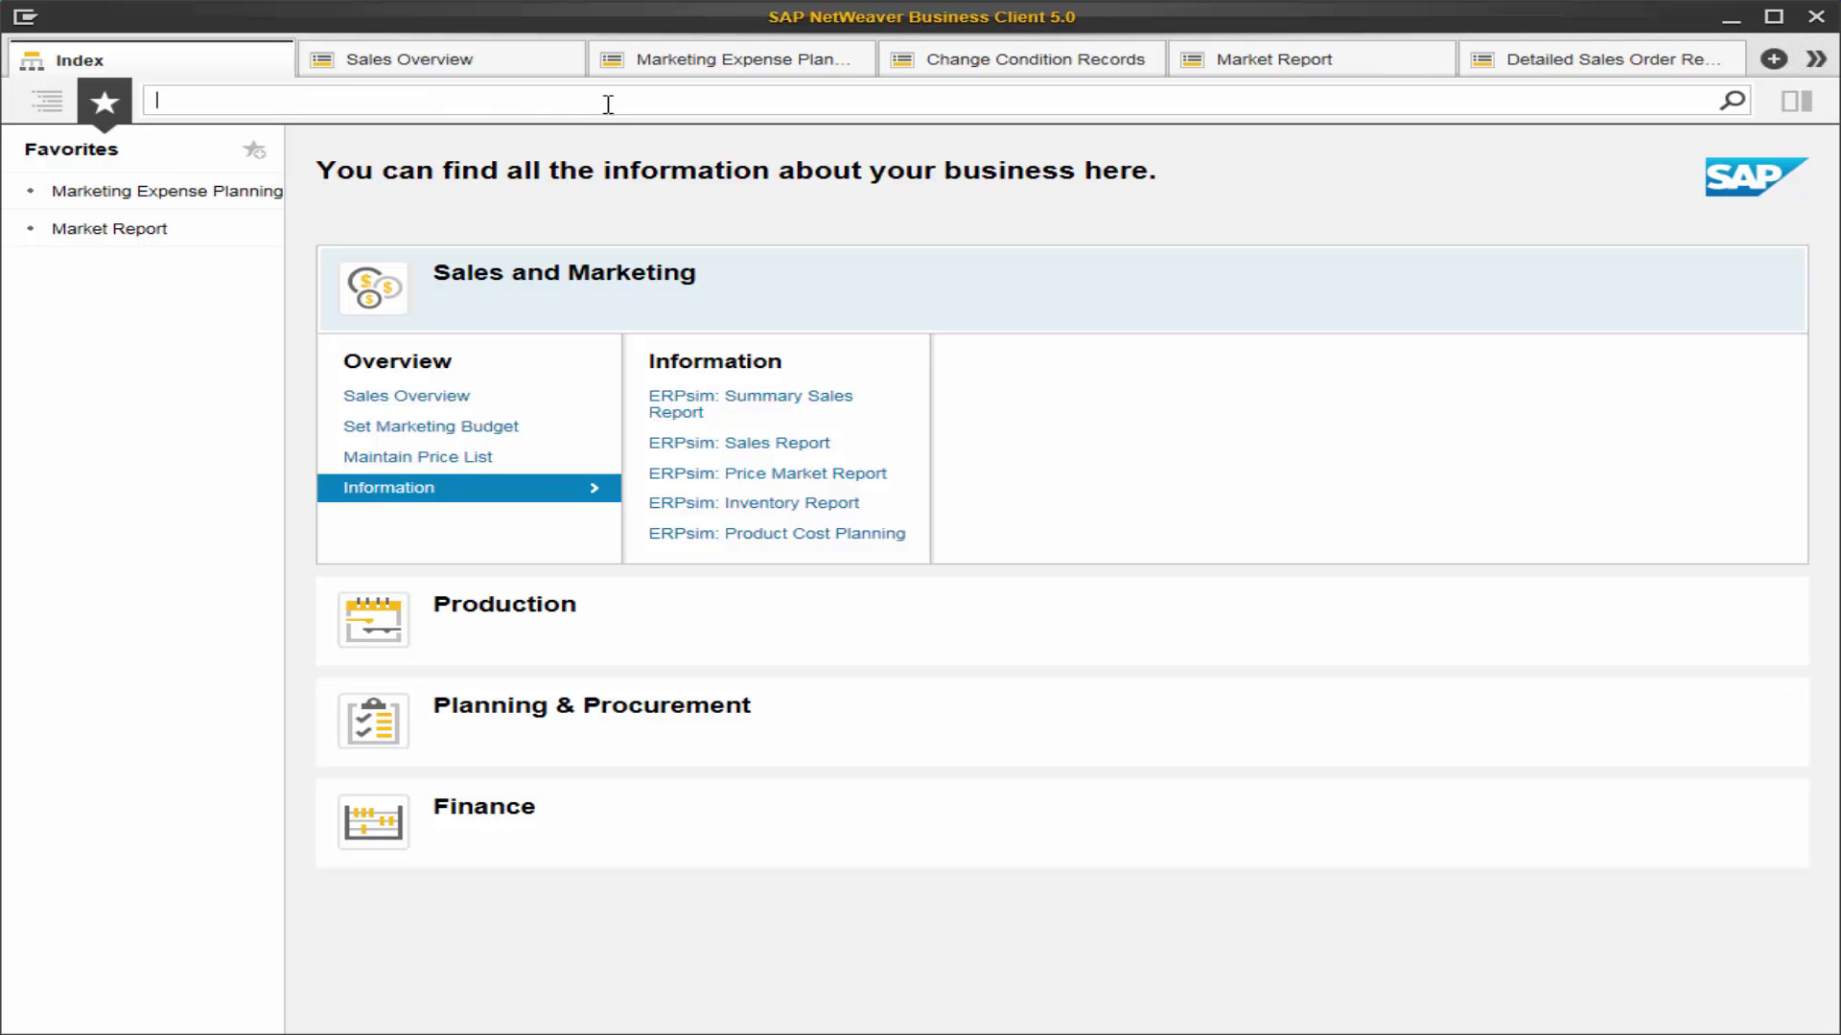
pyautogui.write('marketing')
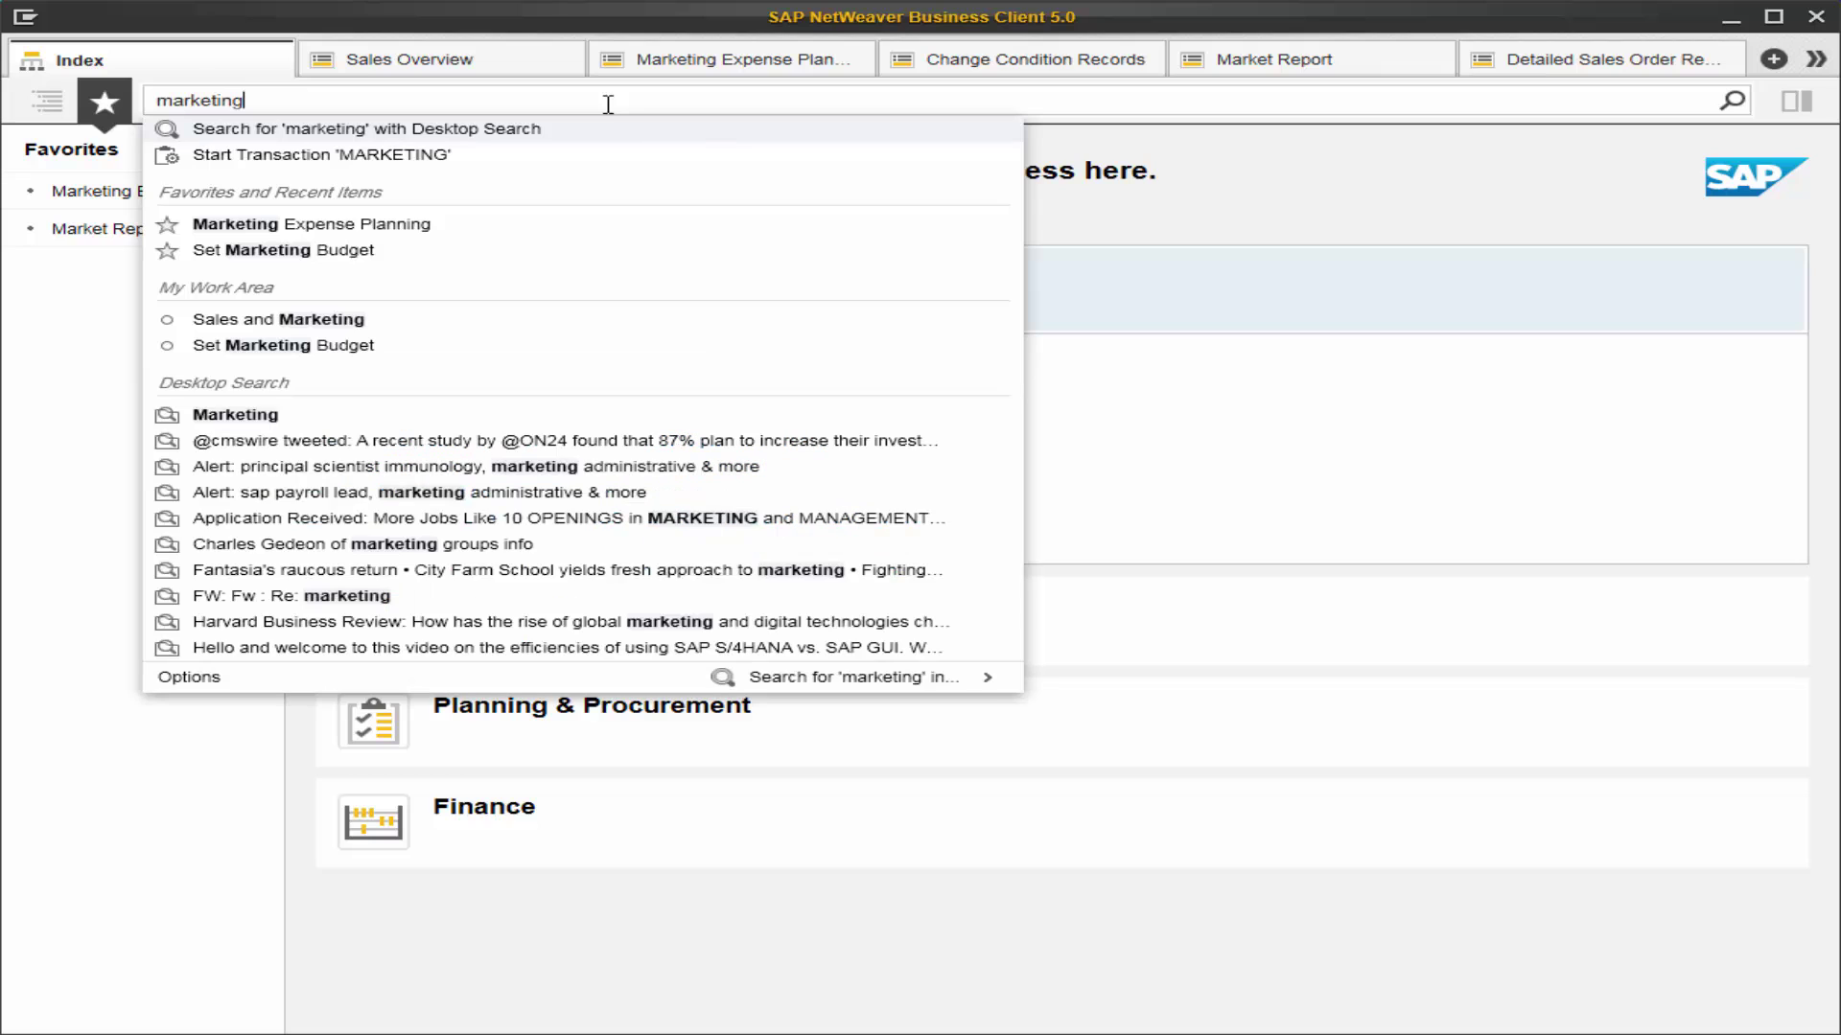
pyautogui.click(499, 231)
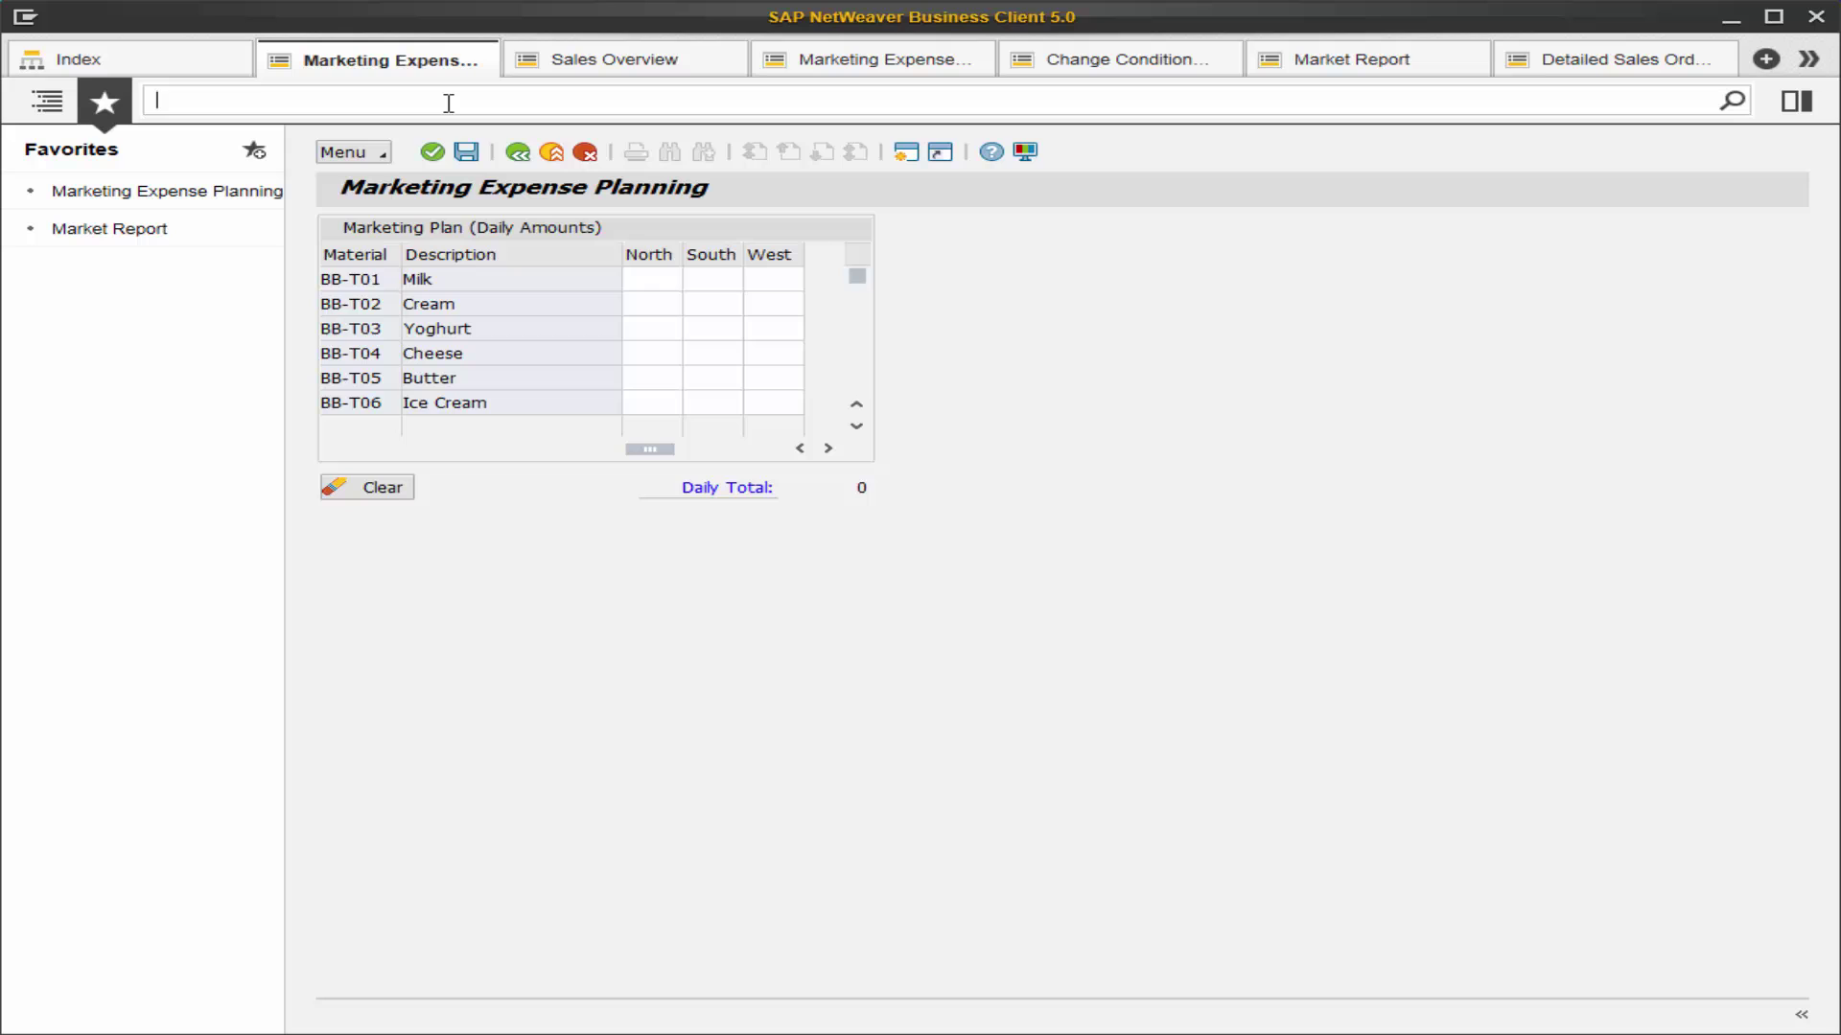
pyautogui.write('market')
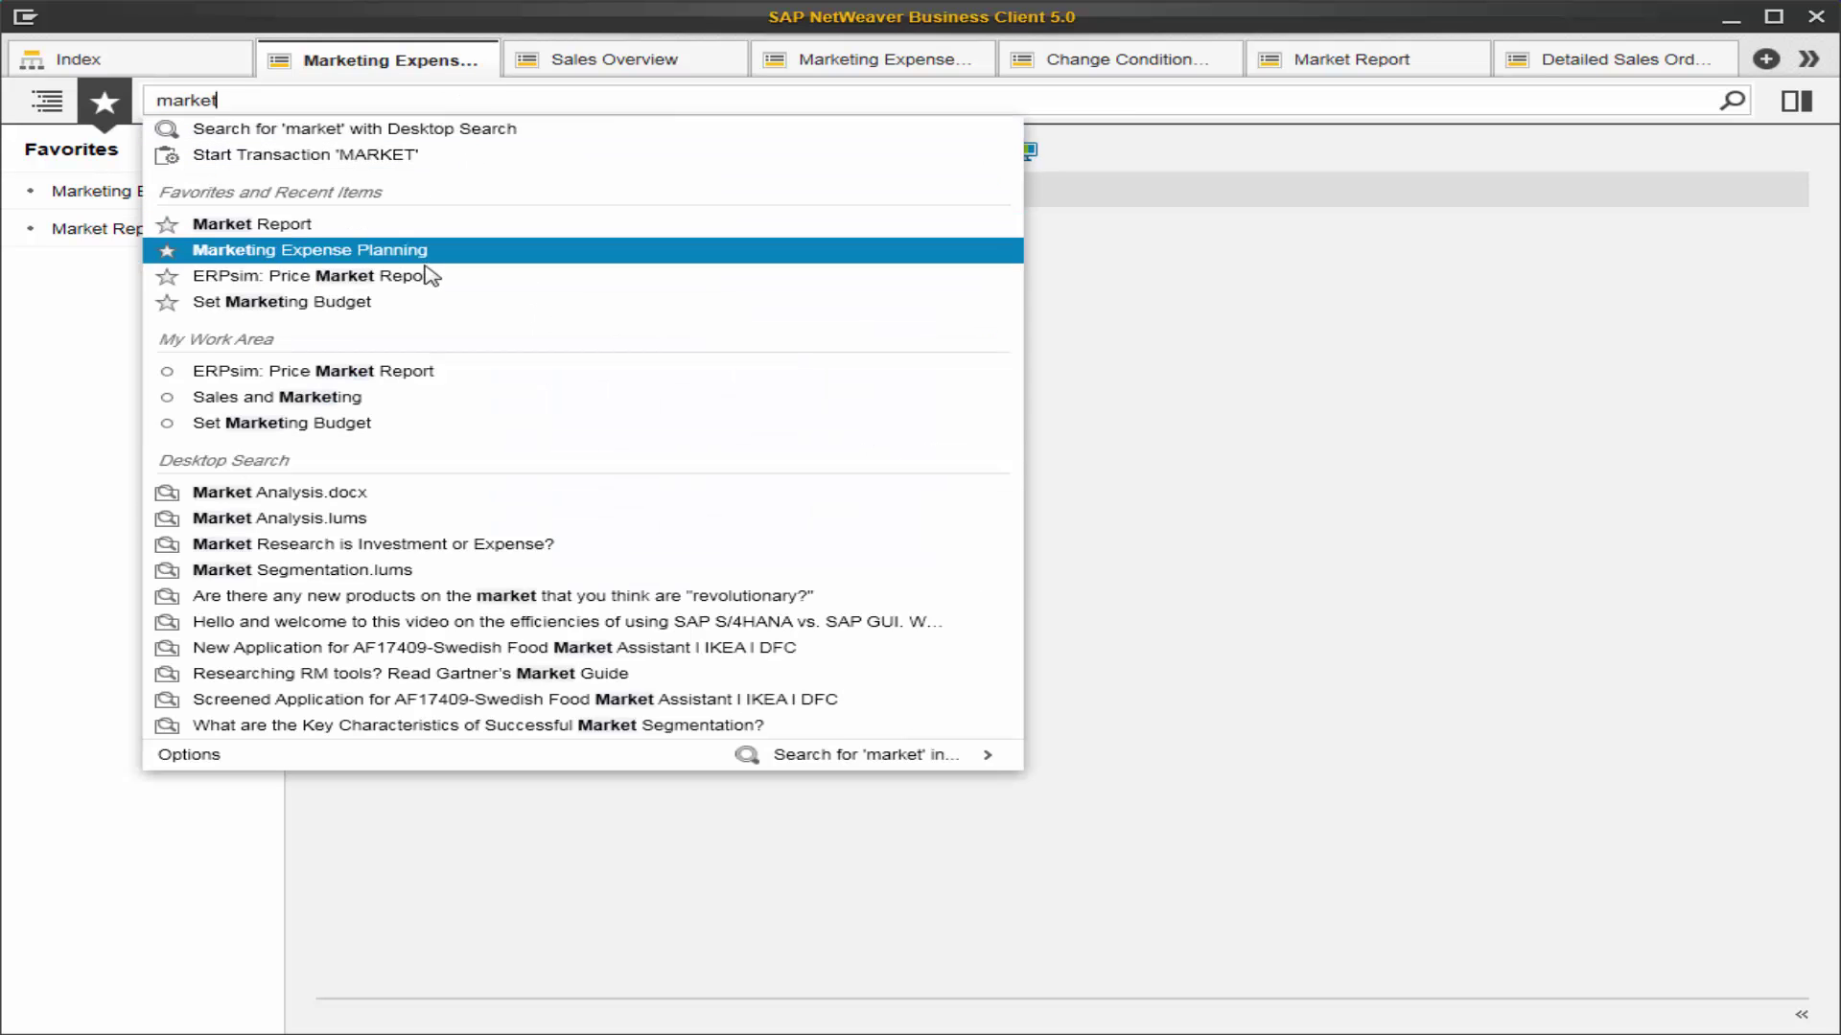
pyautogui.click(429, 278)
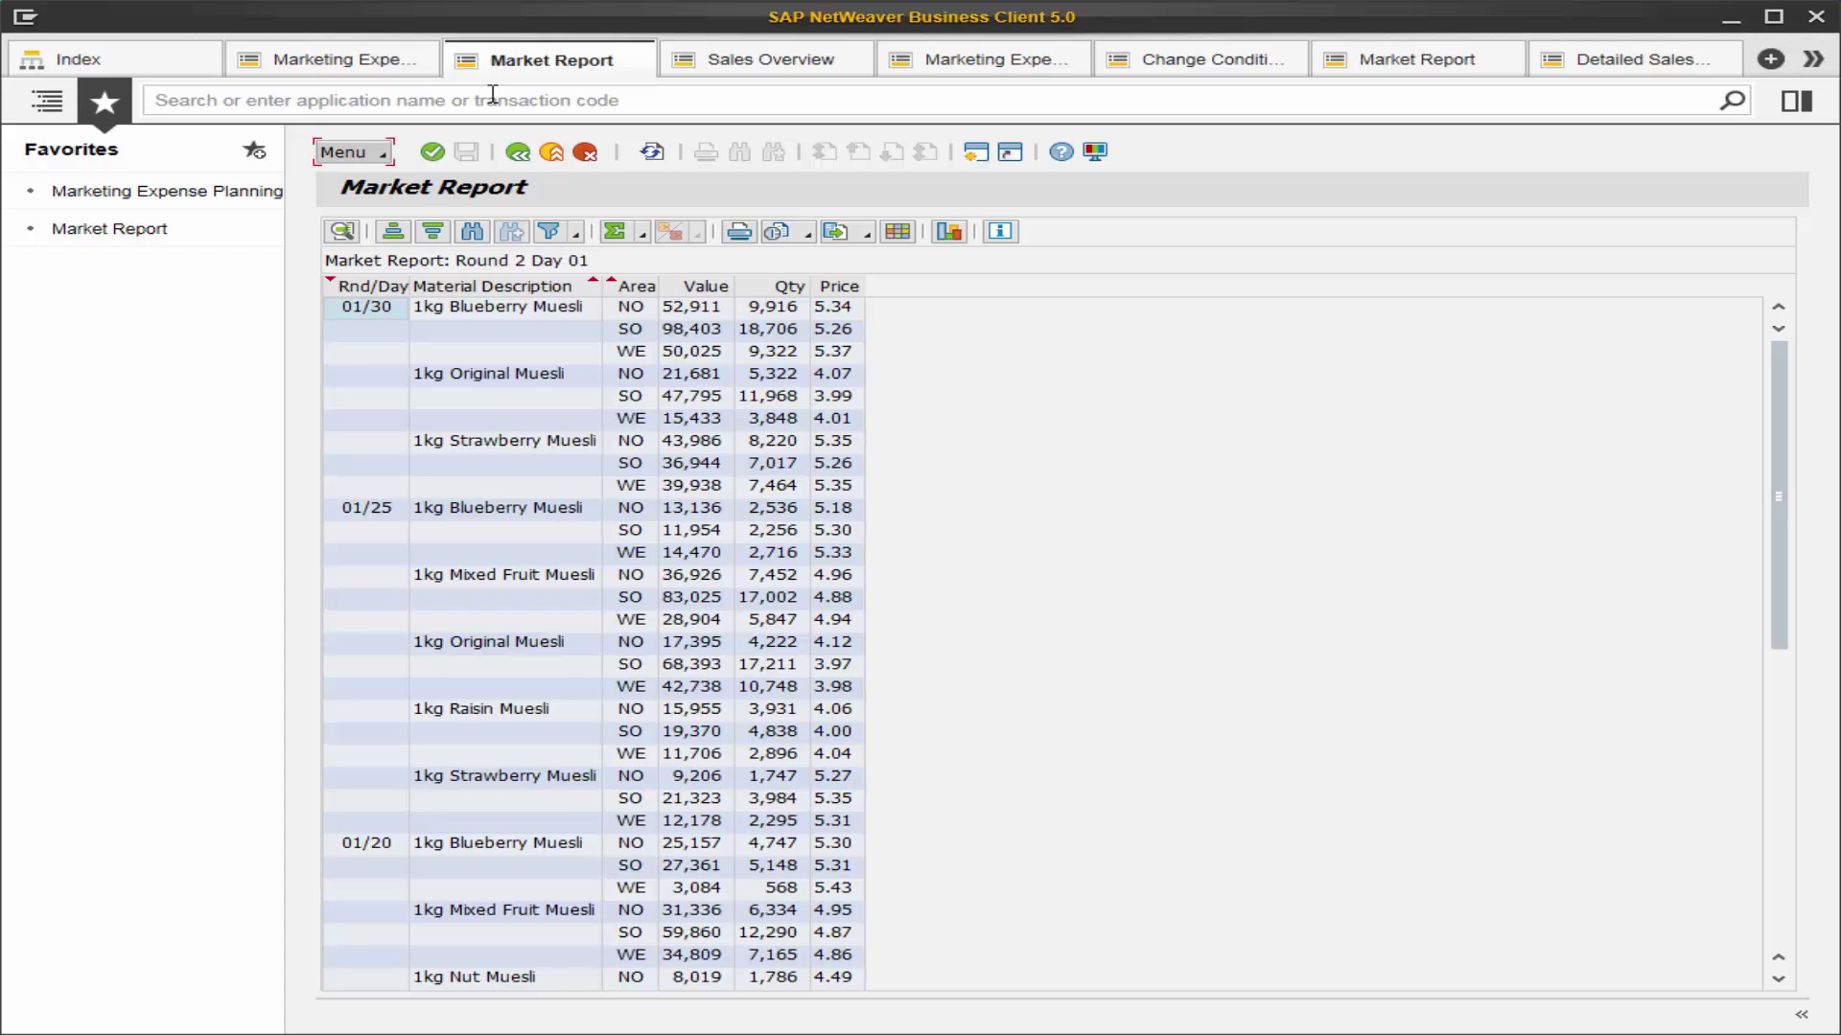
# Step: Search 'vk32' for Condition Maintenance: Change and dismiss the session-limit message
pyautogui.click(427, 101)
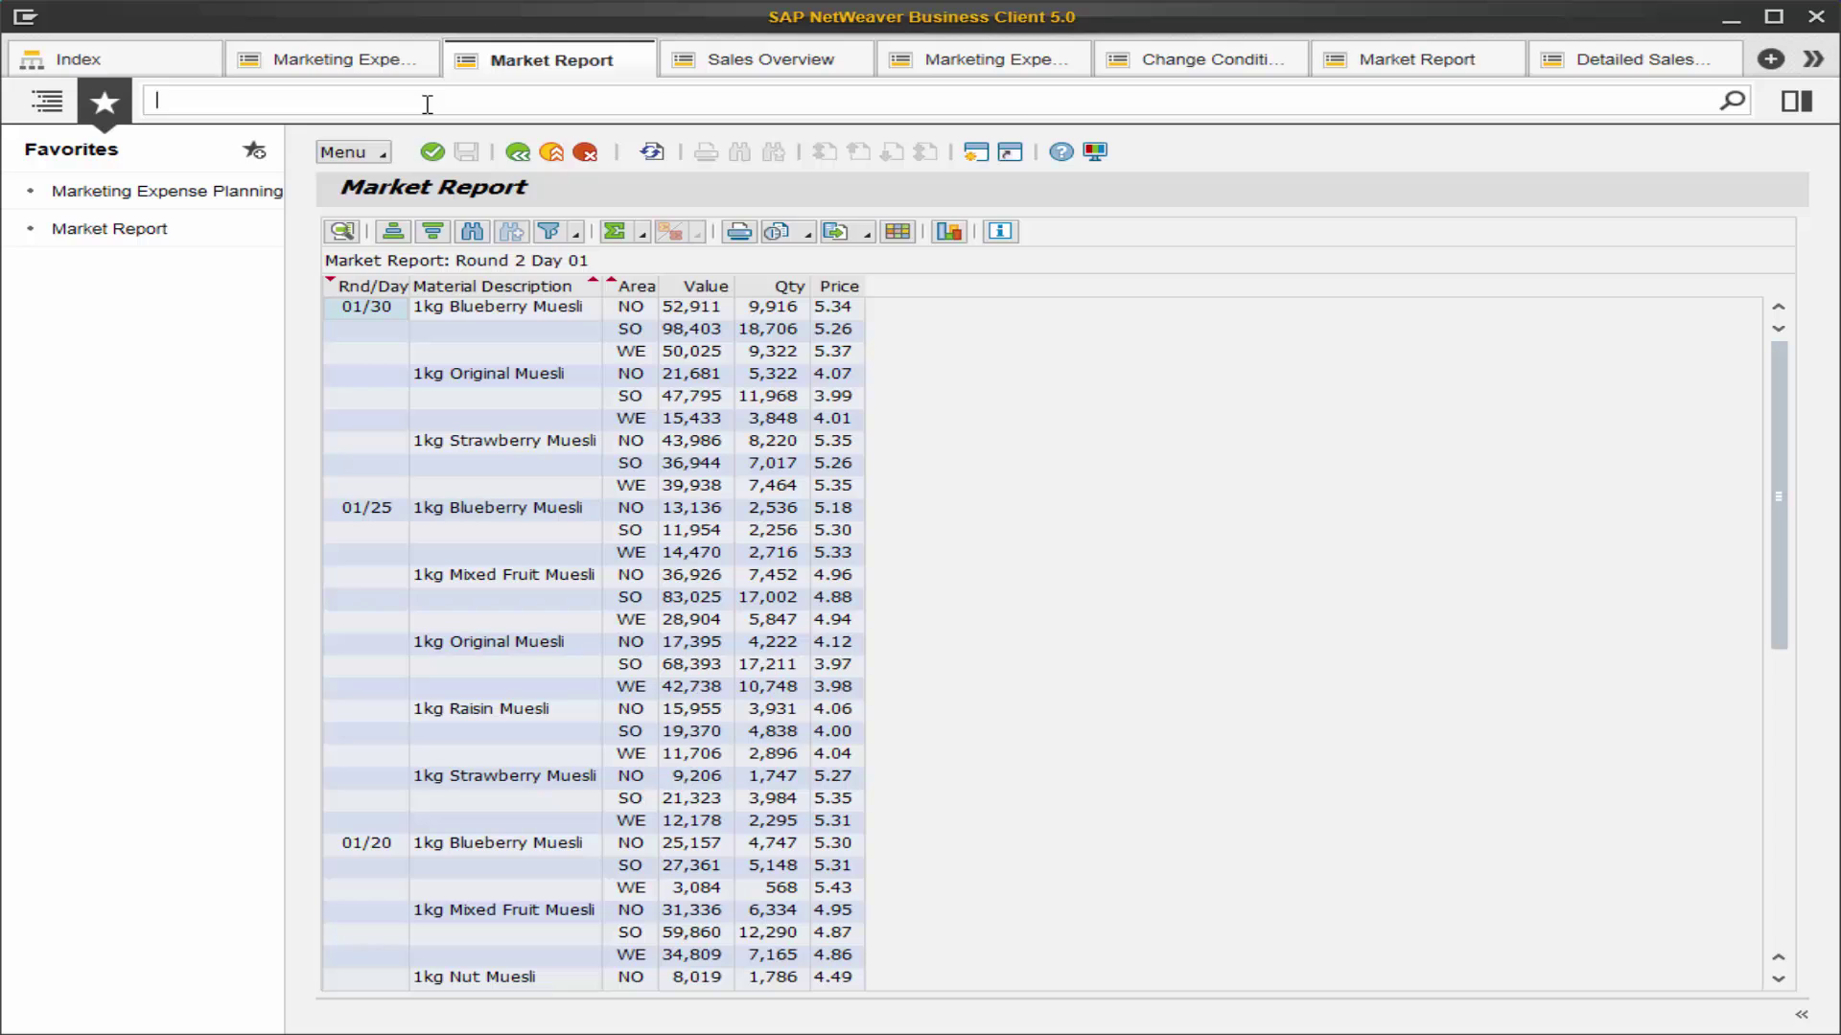
pyautogui.write('vk32')
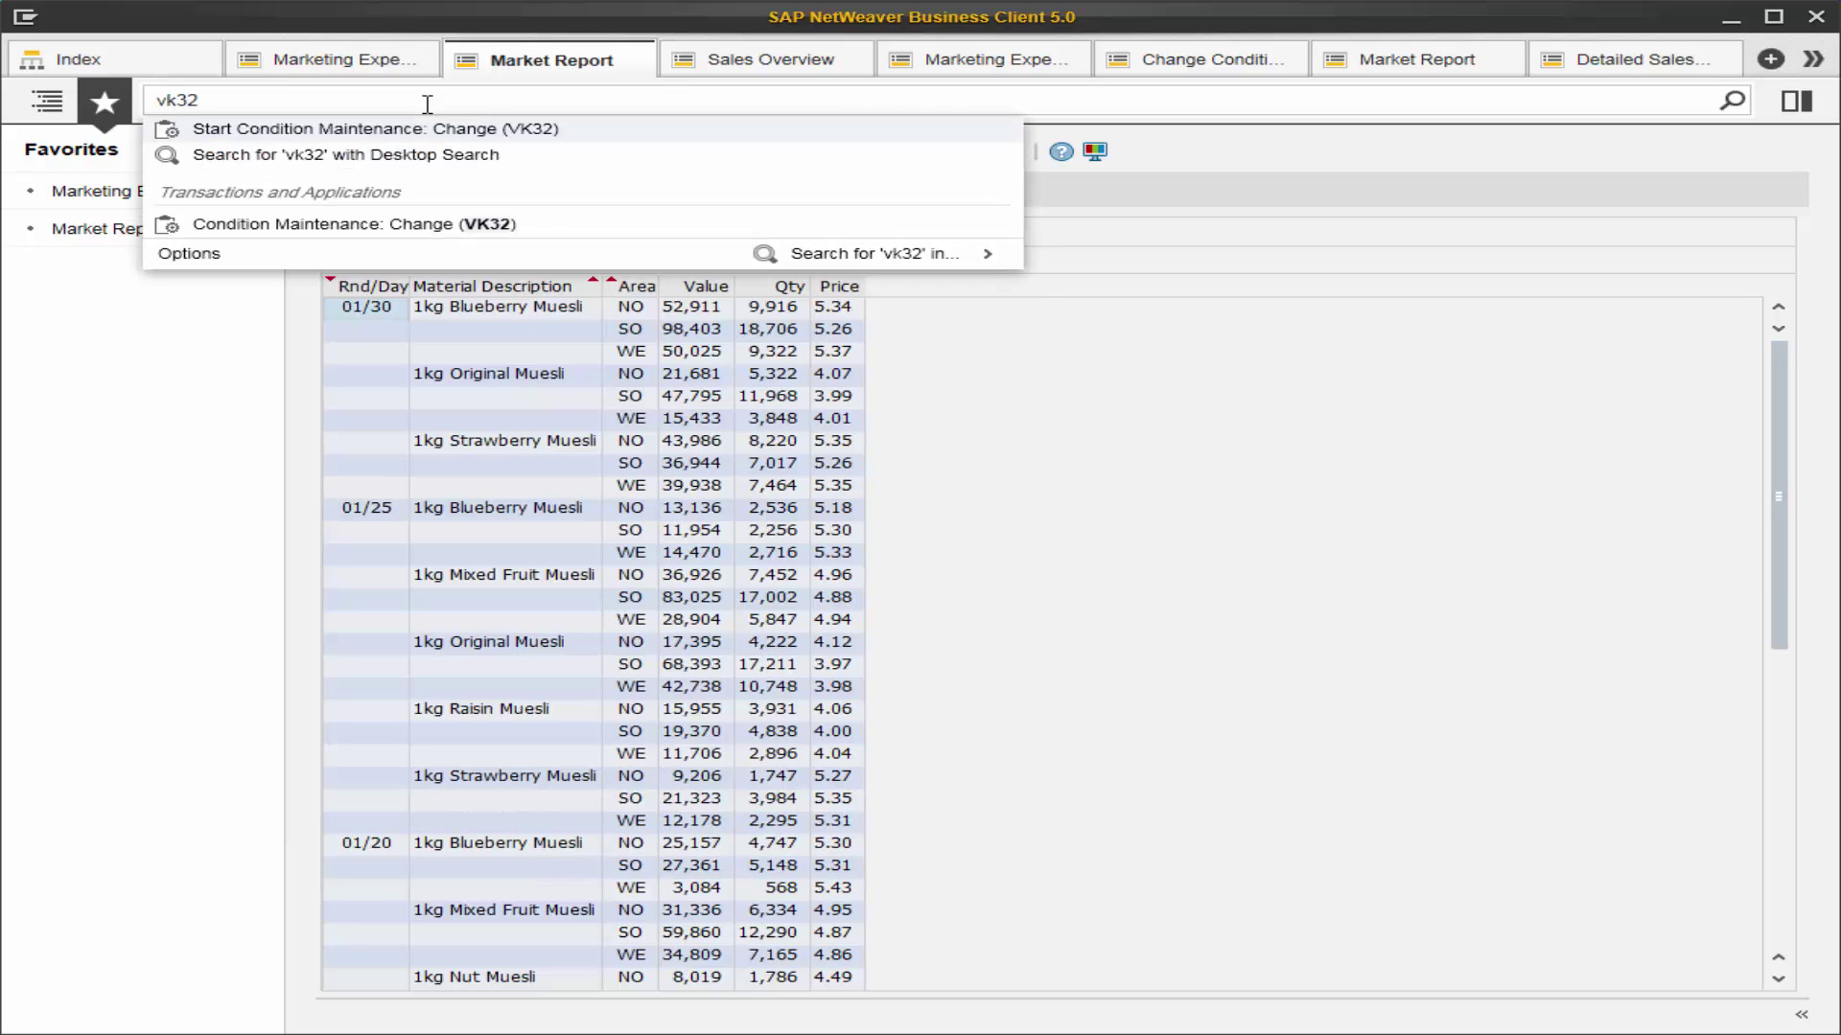
pyautogui.click(412, 225)
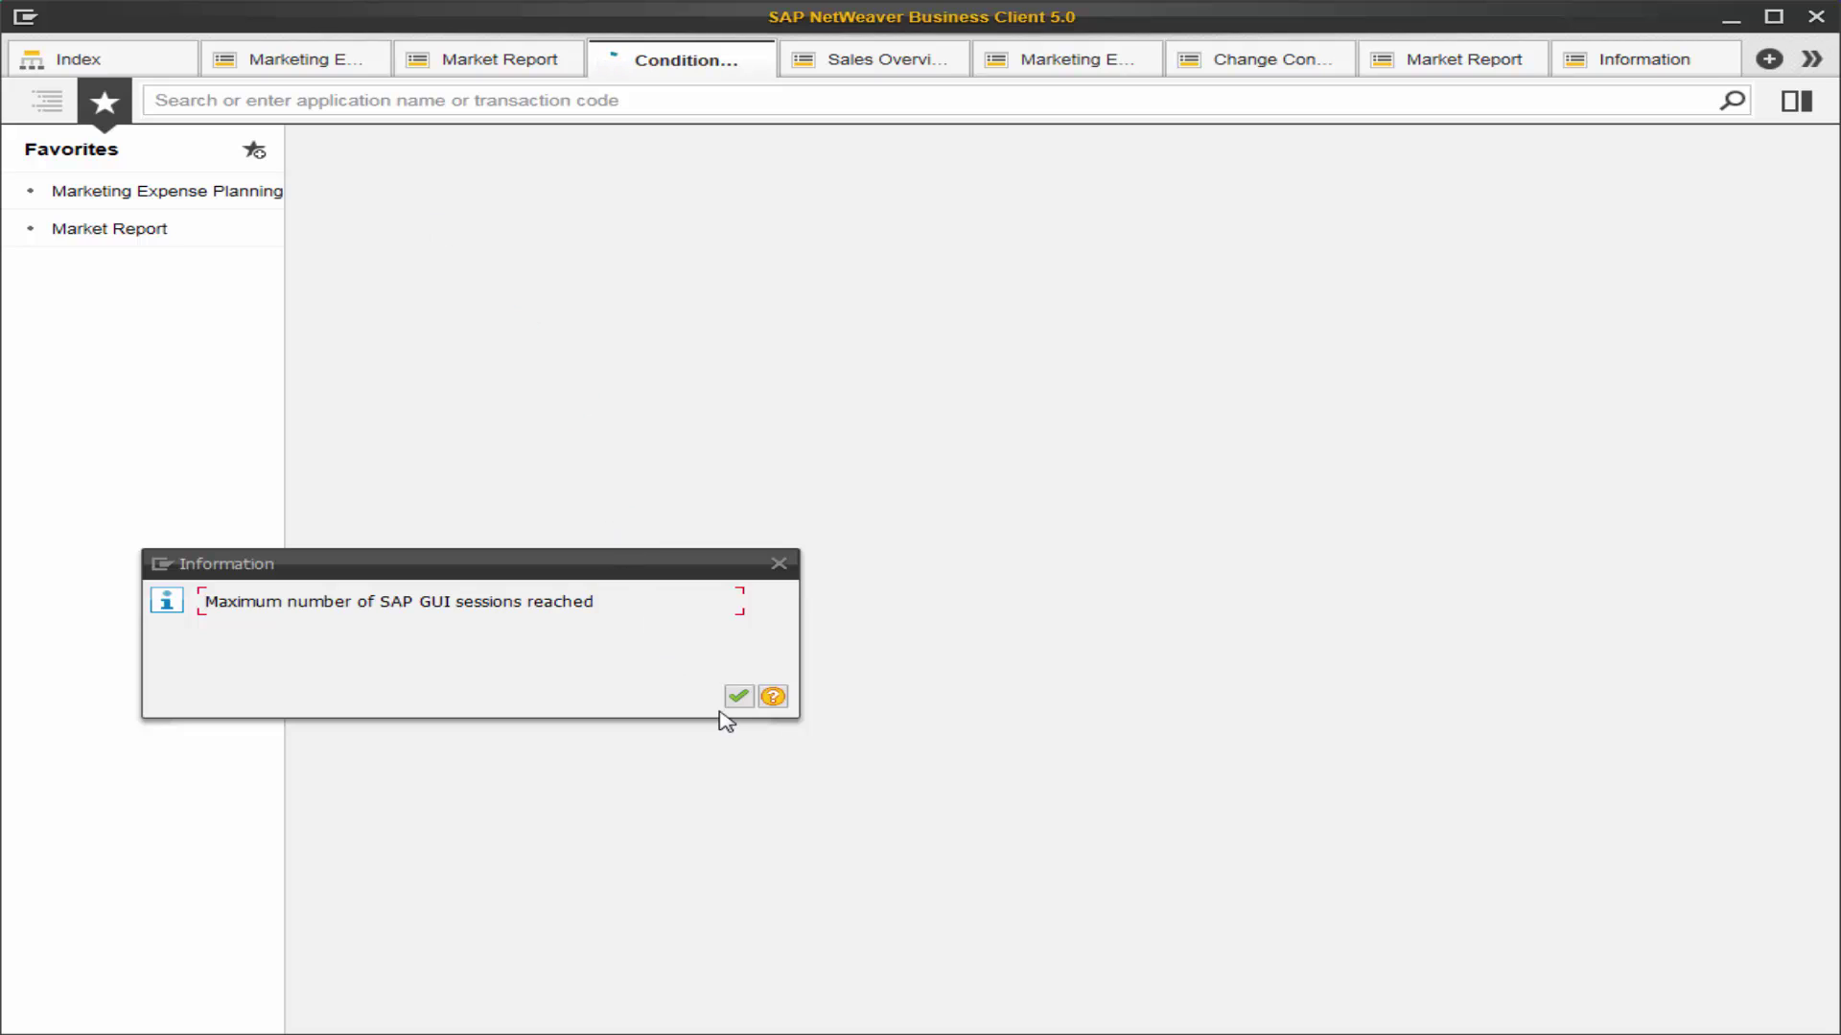
pyautogui.click(738, 697)
# Step: Close the extra Market Report, Change Condition and Marketing Expense Planning tabs
pyautogui.click(1538, 50)
pyautogui.click(1515, 52)
pyautogui.click(1470, 48)
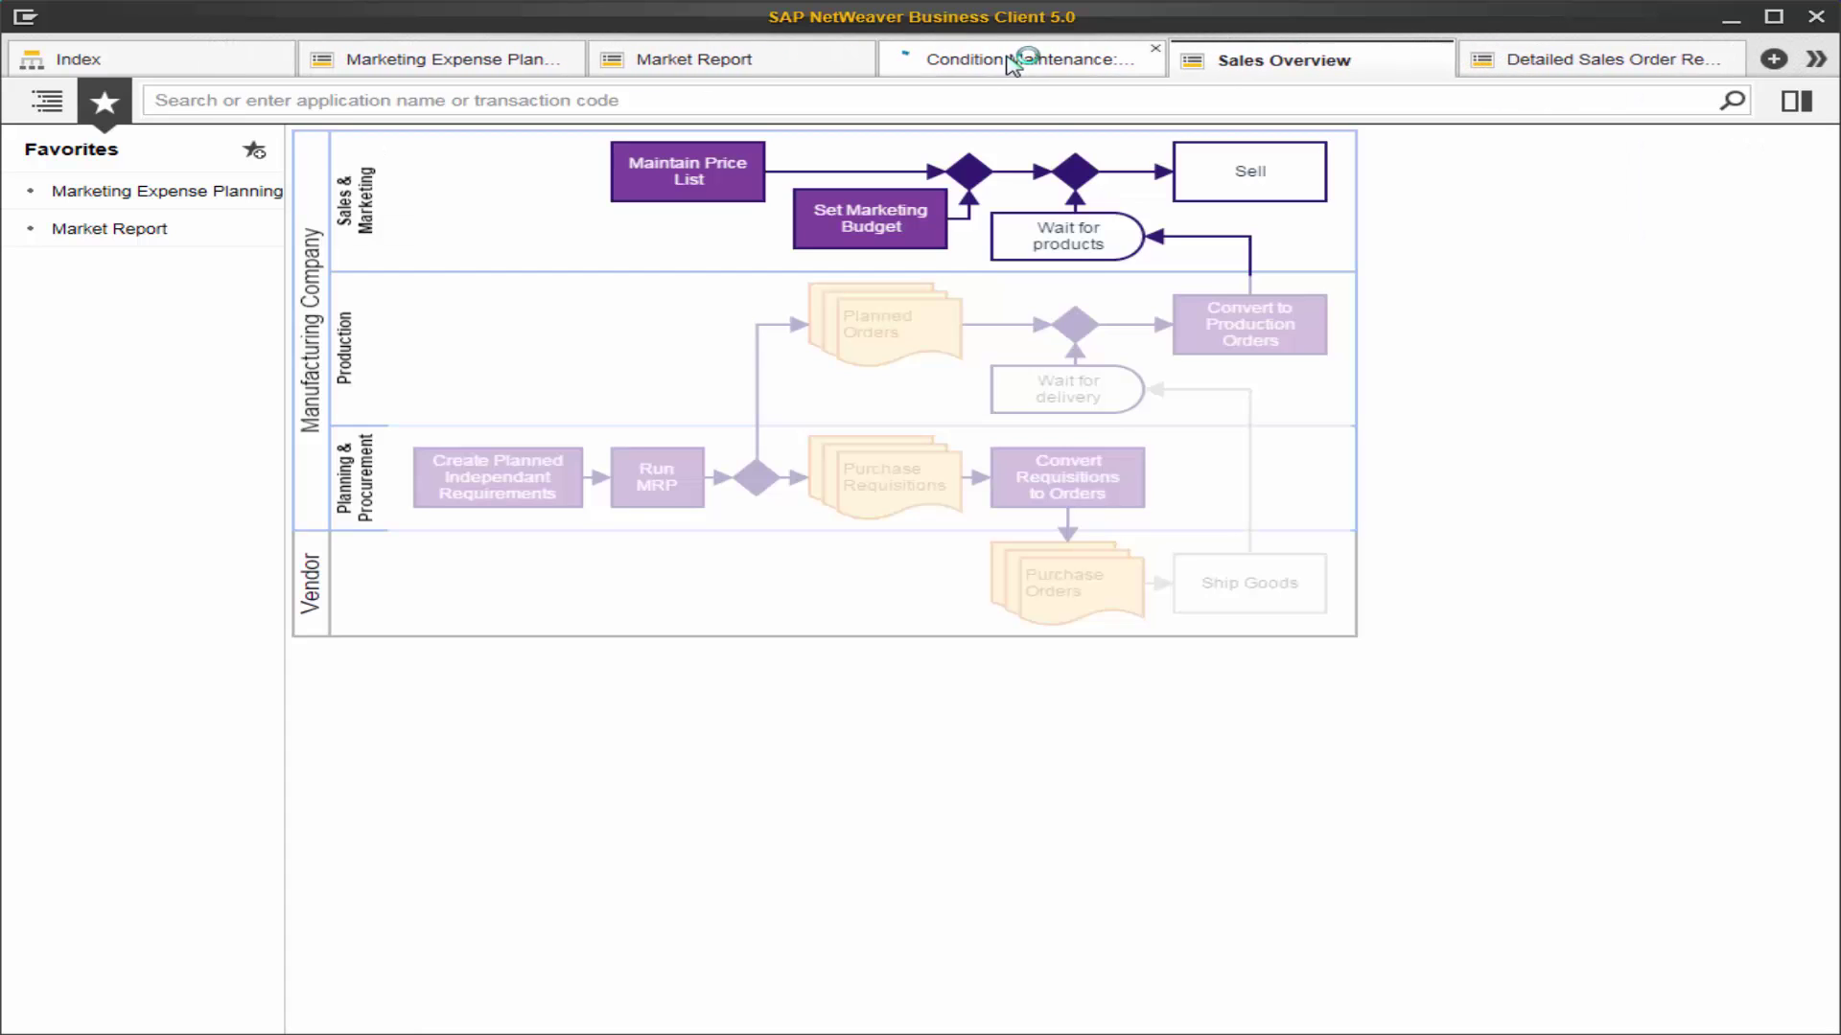
# Step: Search 'vk32' again and open Condition Maintenance: Change in the empty tab
pyautogui.click(1011, 65)
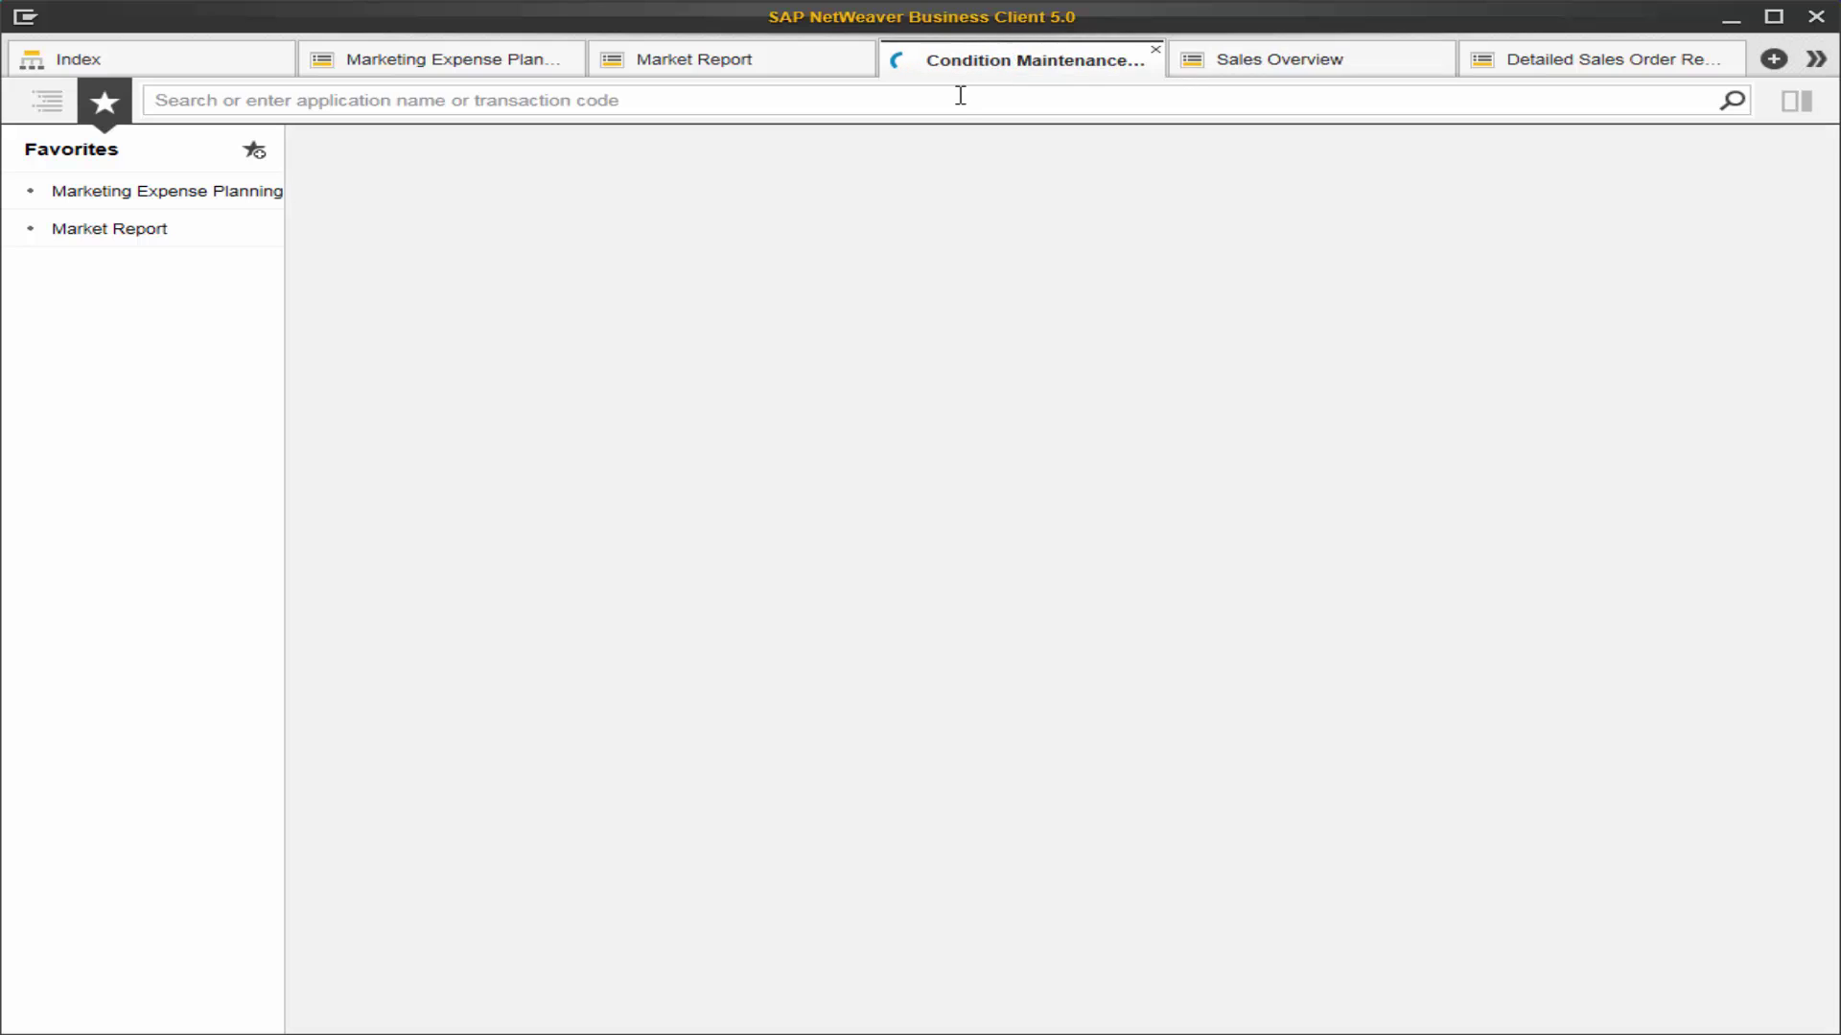
pyautogui.click(958, 100)
pyautogui.write('vk32')
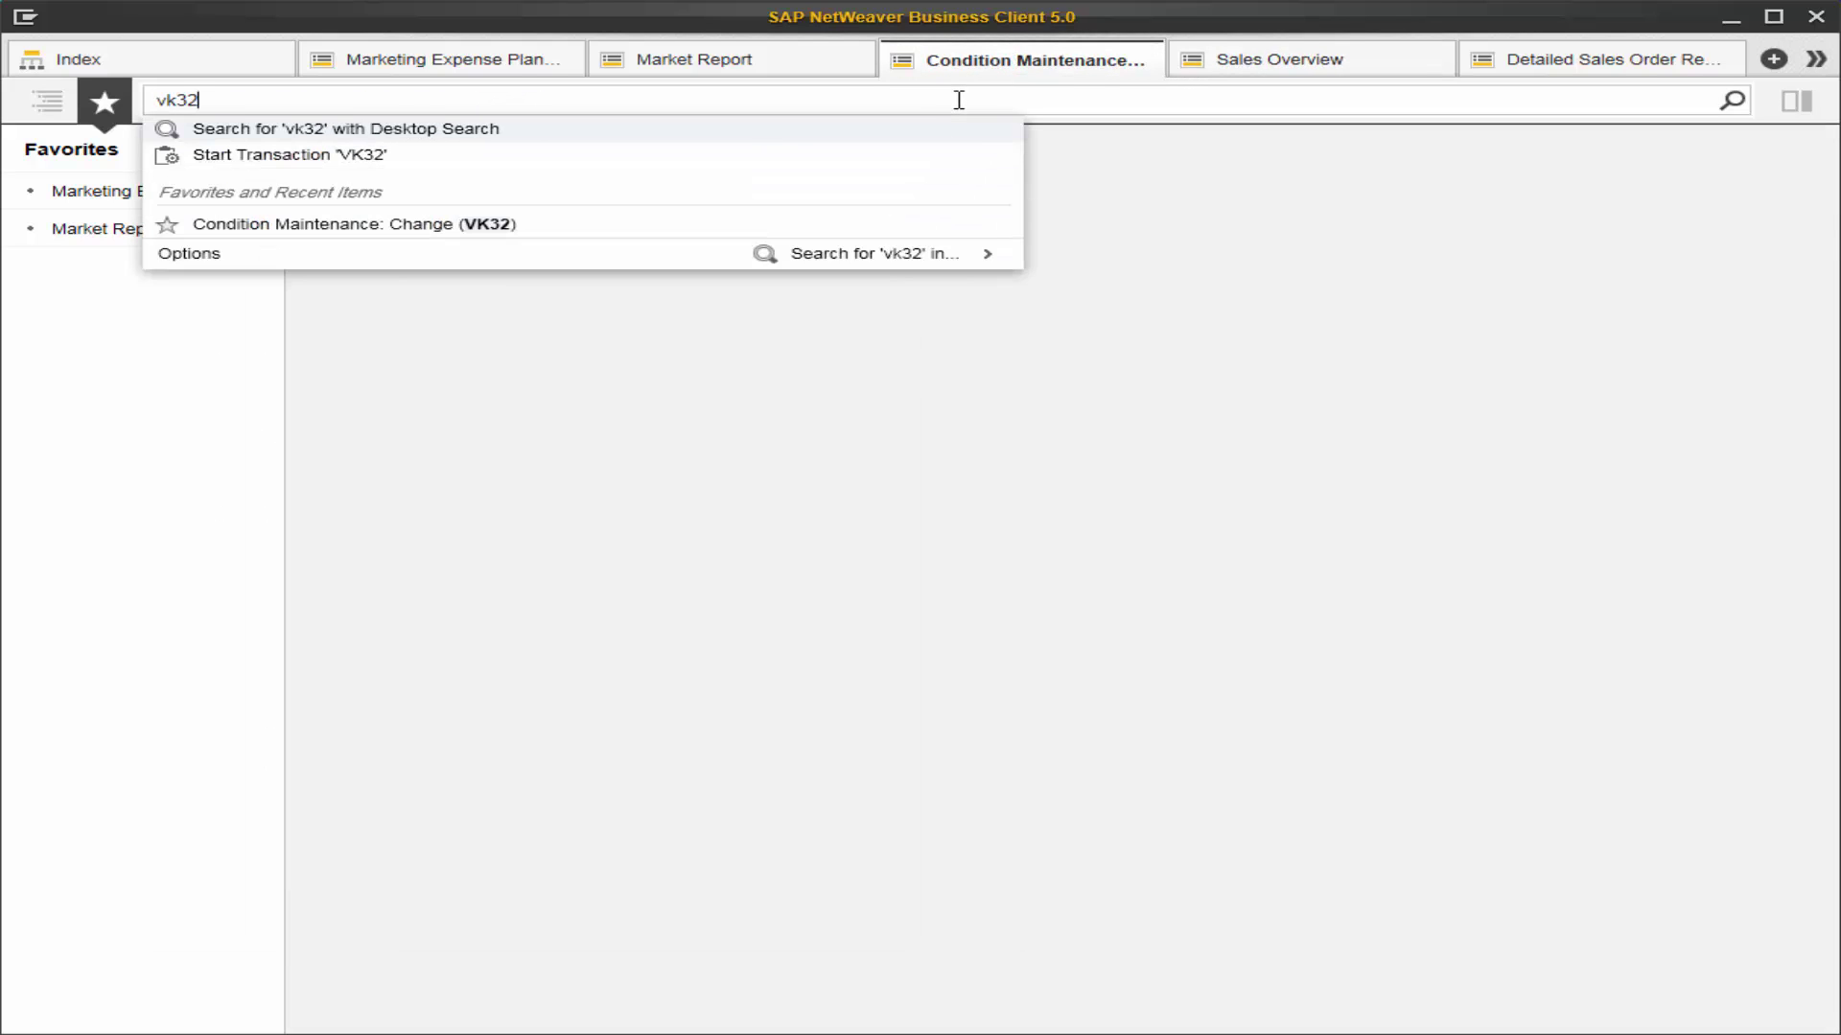
pyautogui.click(747, 227)
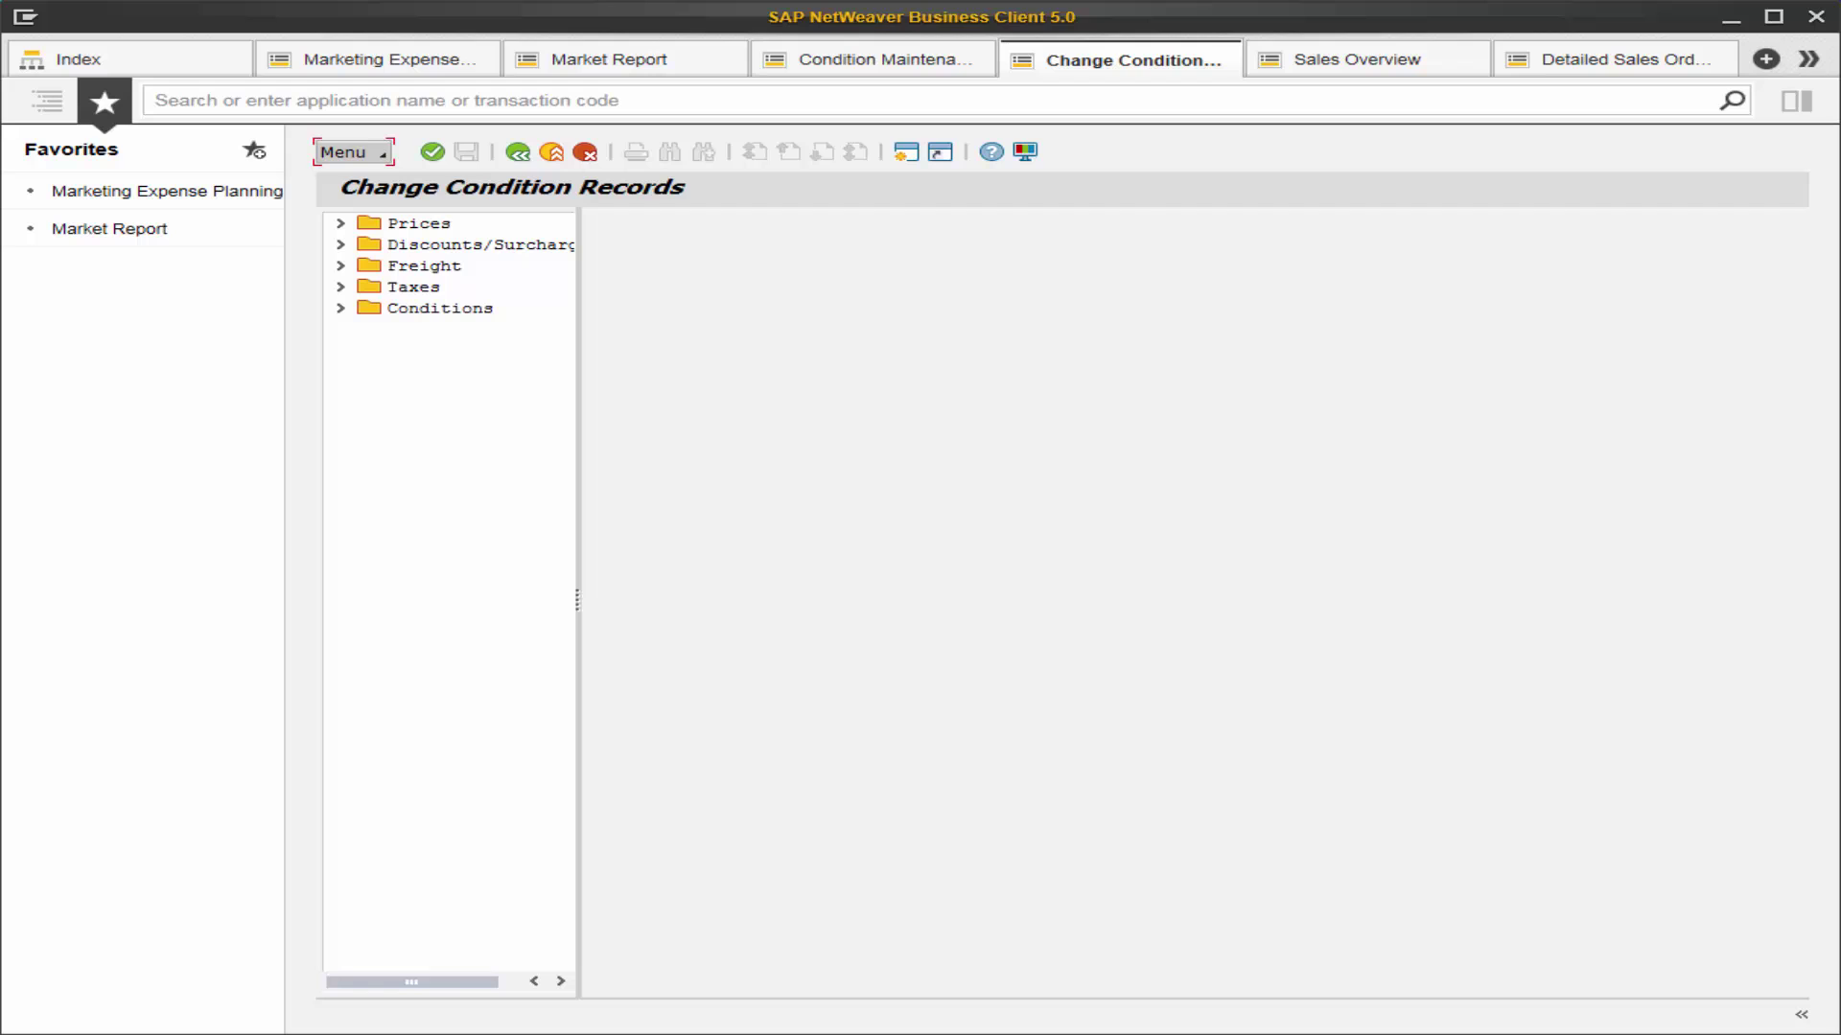
# Step: Expand the Finance area on the Index and open the Financial Overview chart
pyautogui.click(224, 63)
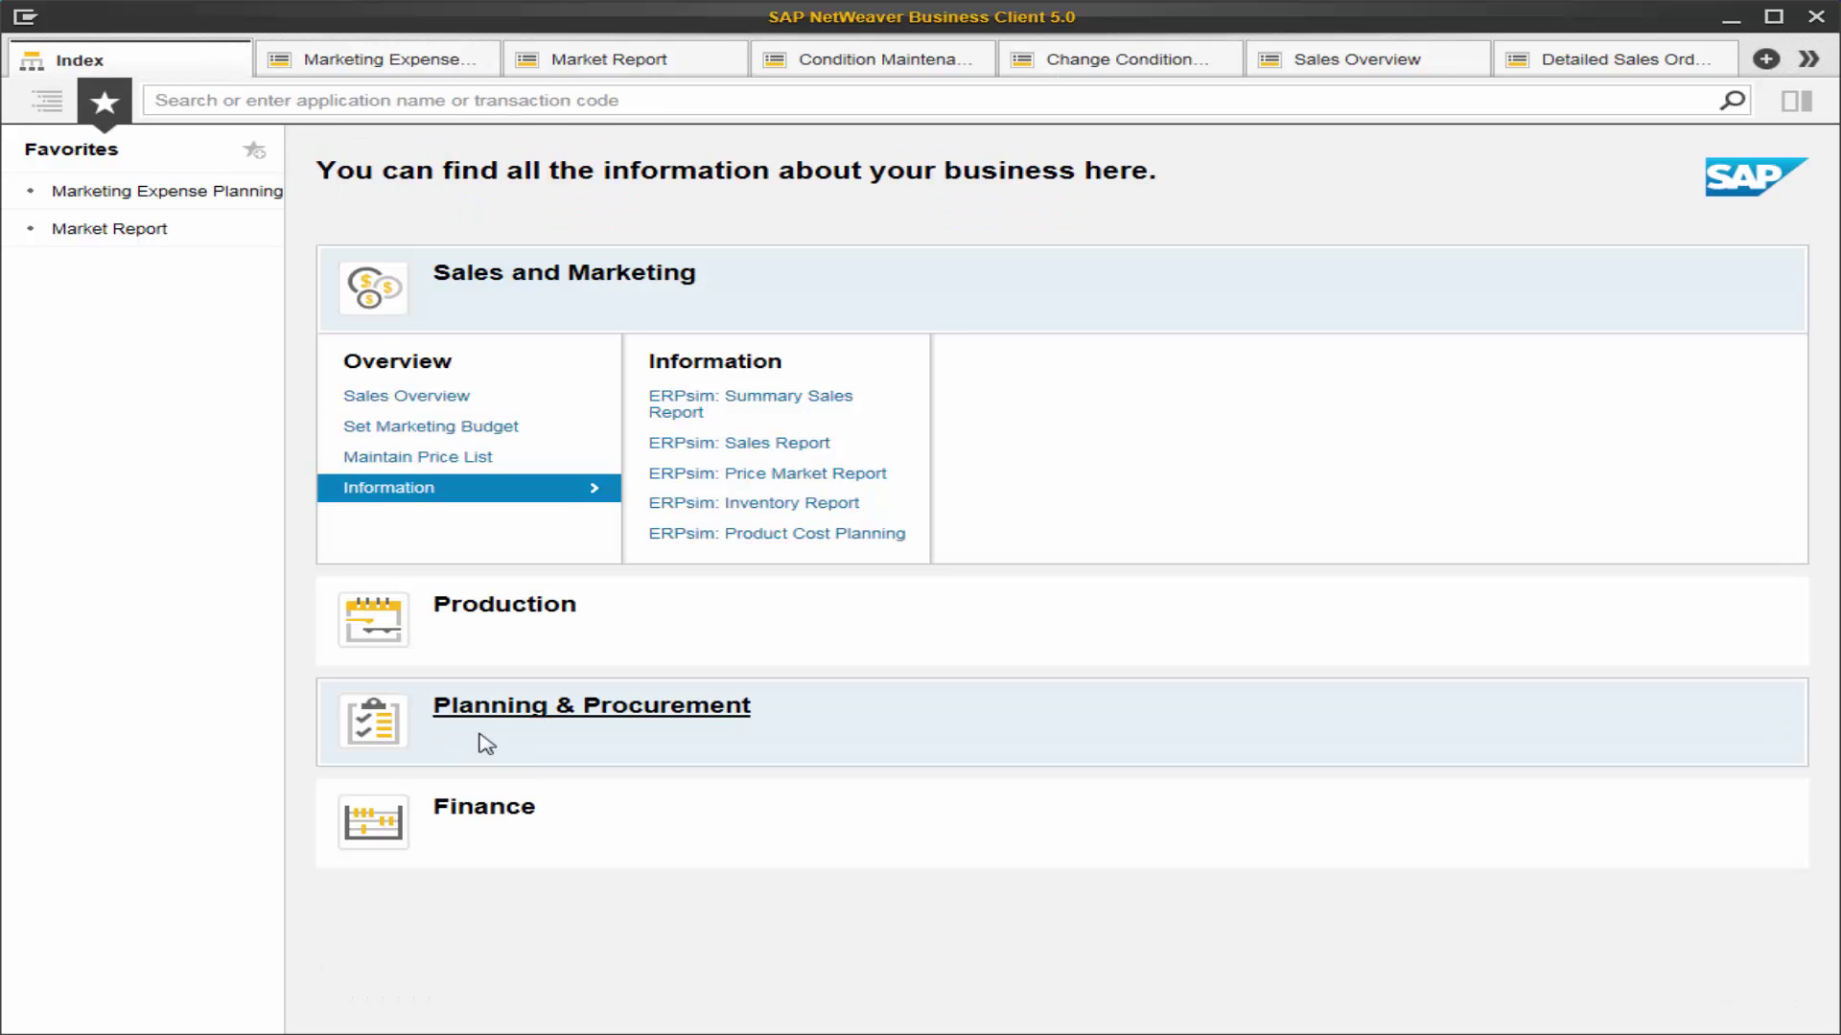
pyautogui.click(627, 814)
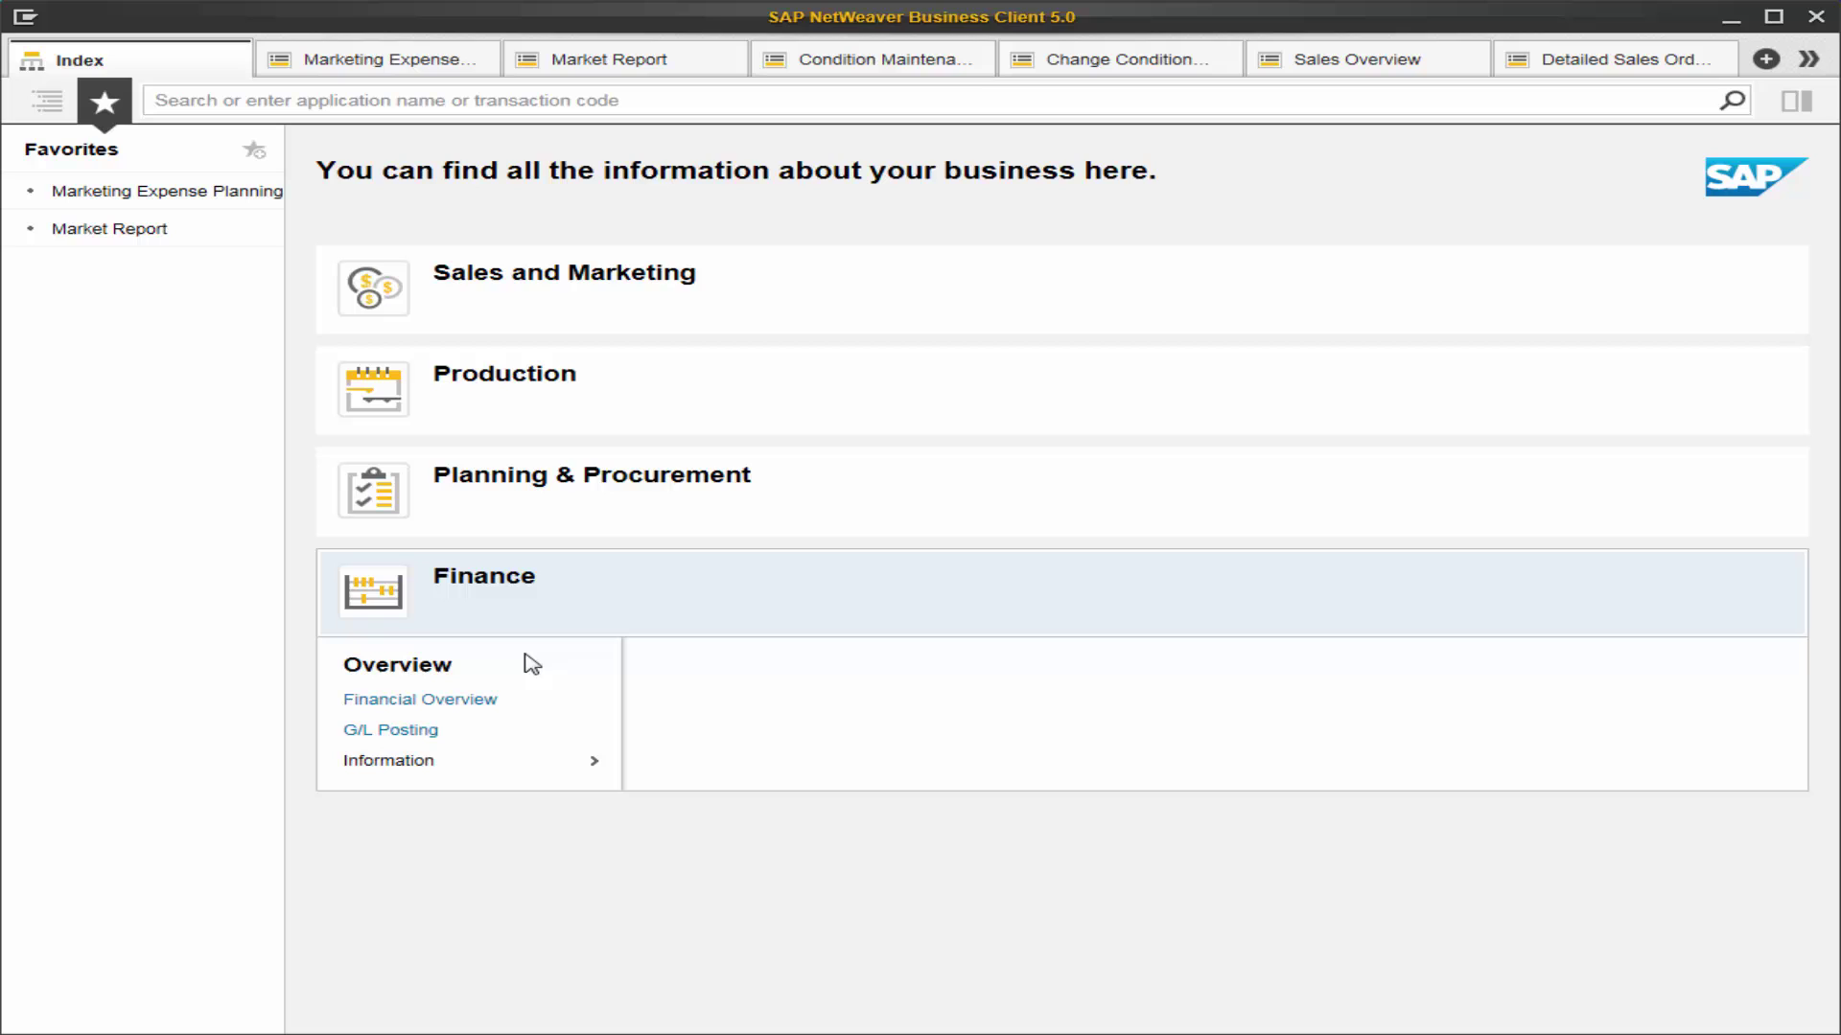
pyautogui.click(497, 600)
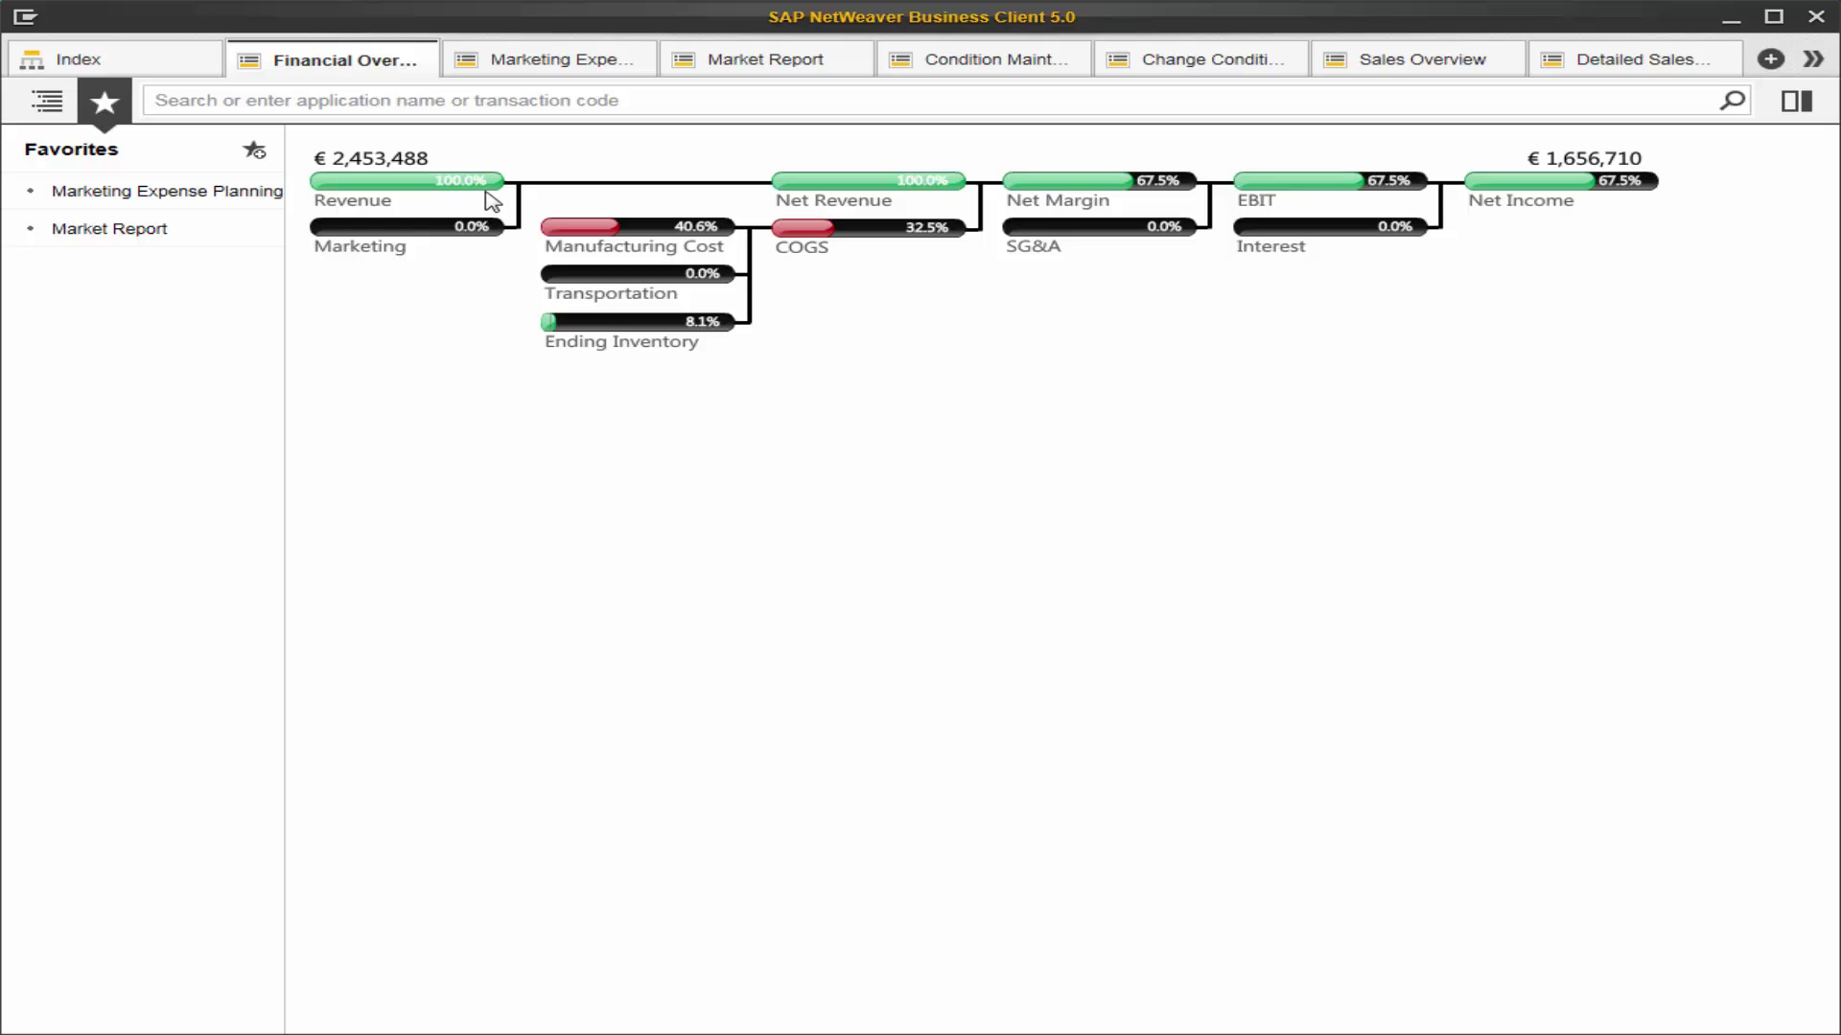